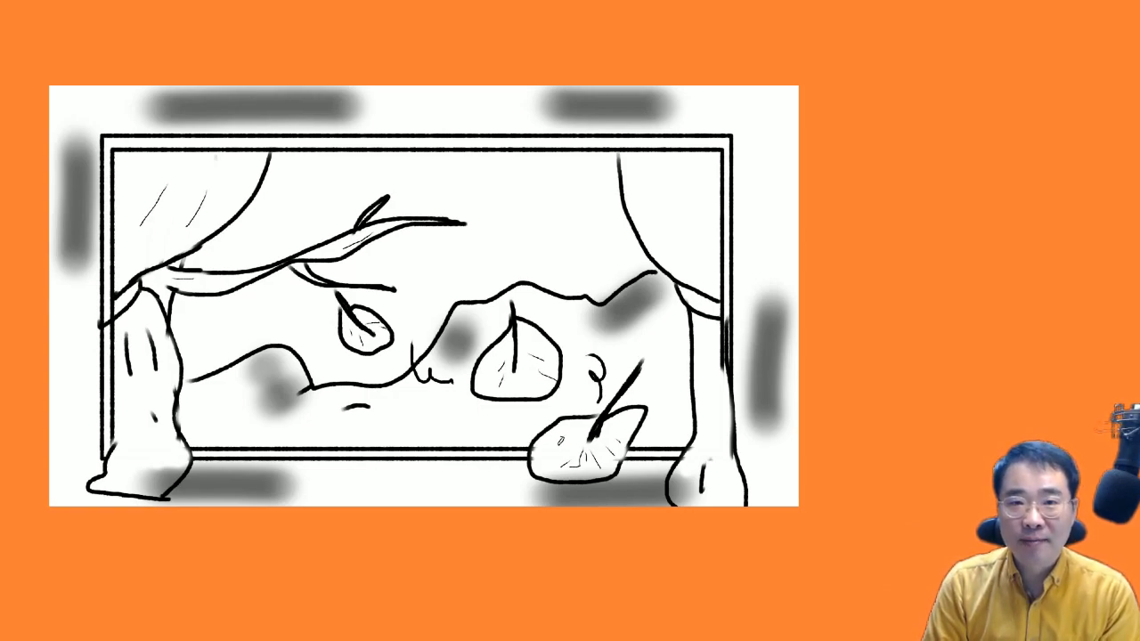
Create a new empty flipbook with the HD (1280 x 720) preset, 12 frames per second and 240 frames
click(16, 26)
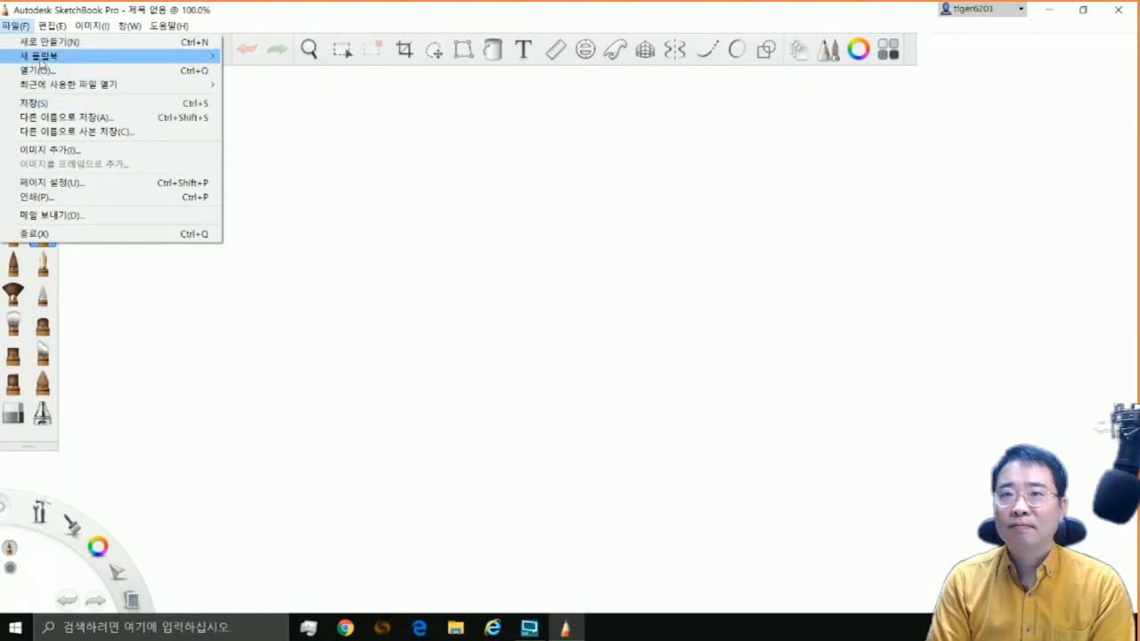
mouse_move(197, 57)
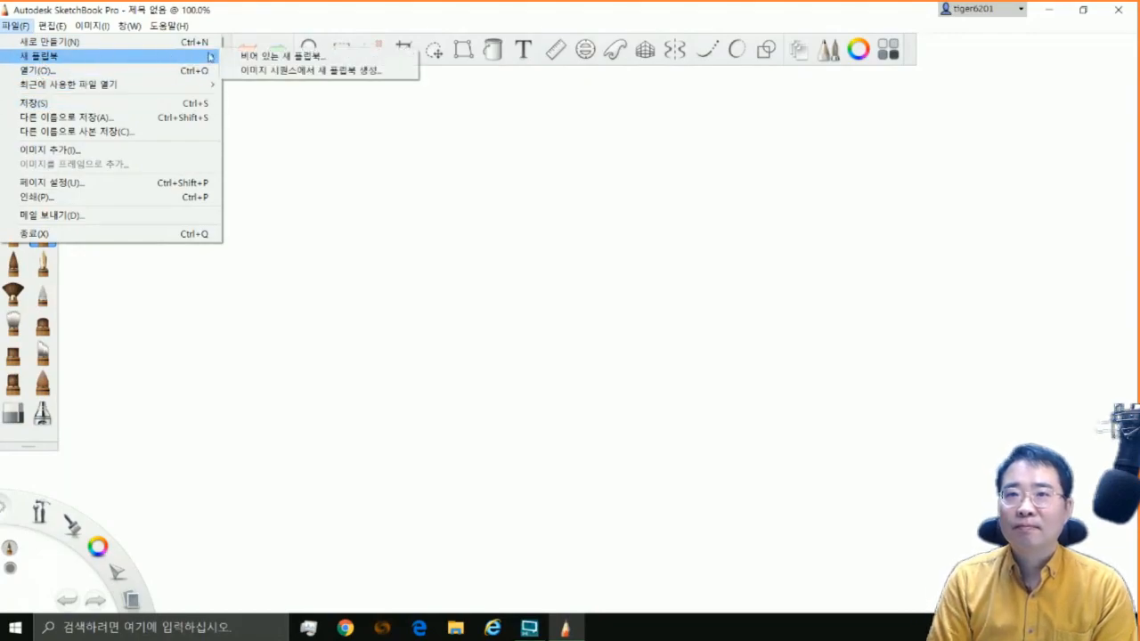
click(258, 57)
click(566, 327)
click(557, 351)
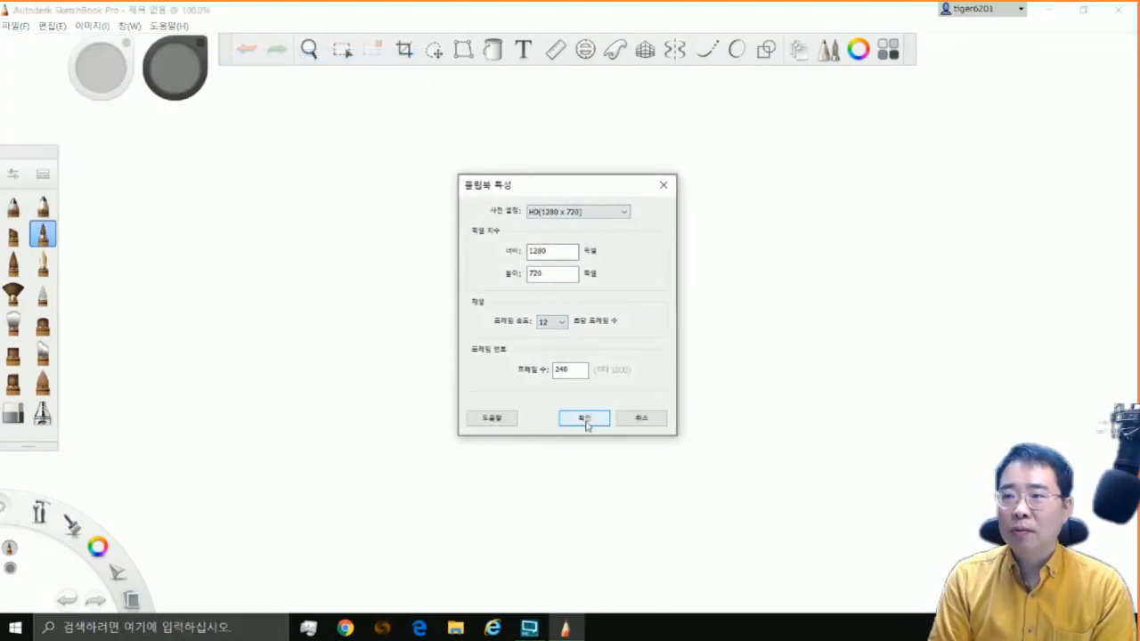
click(585, 418)
drag(813, 576, 1004, 575)
click(769, 50)
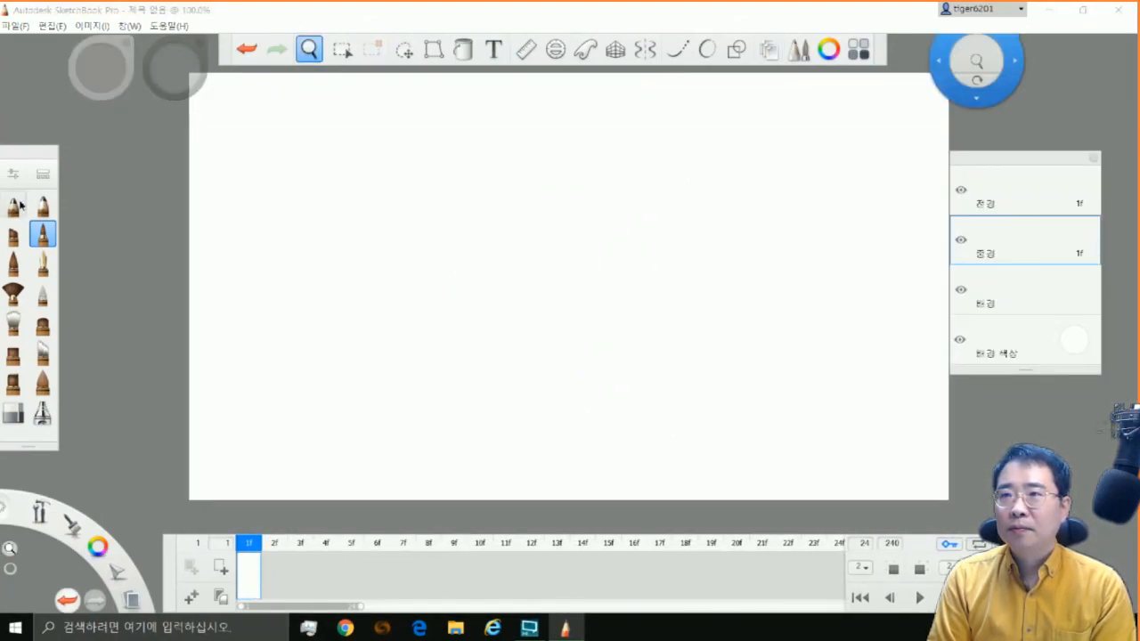
Draw a tree trunk in black on the middle-ground layer with the art pencil, adding bark dashes and three knots
click(13, 207)
double_click(13, 207)
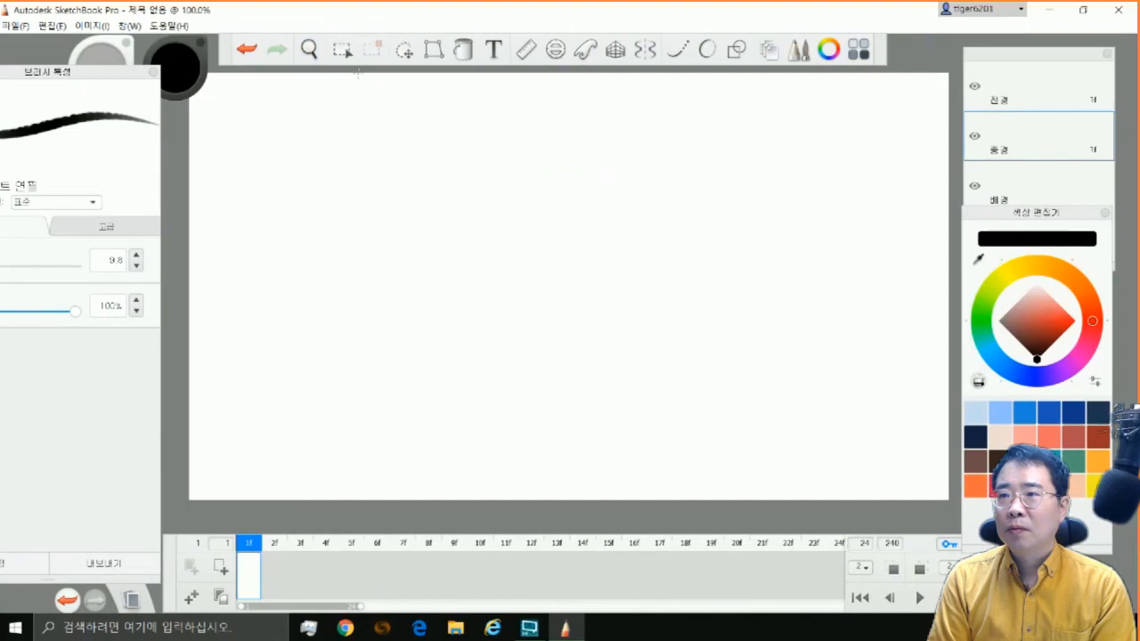
mouse_move(358, 75)
mouse_down()
mouse_move(346, 174)
mouse_move(371, 438)
mouse_up()
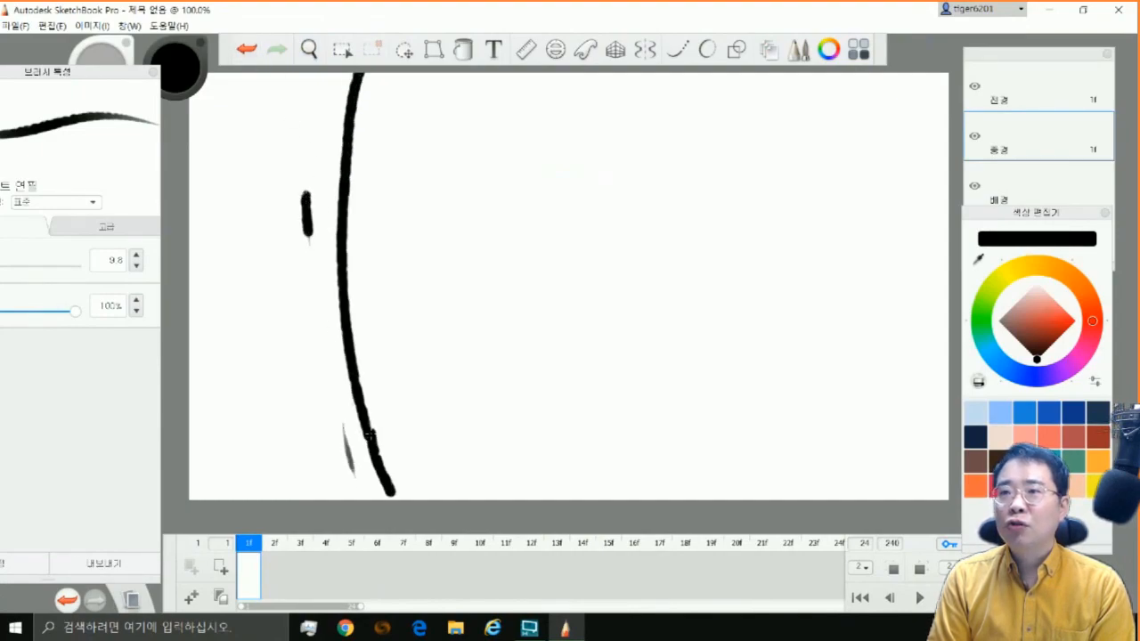
drag(251, 164, 258, 239)
drag(293, 287, 308, 347)
drag(264, 327, 285, 417)
mouse_move(223, 299)
mouse_down()
mouse_move(212, 296)
mouse_move(255, 307)
mouse_up()
drag(274, 455, 294, 480)
drag(285, 111, 297, 135)
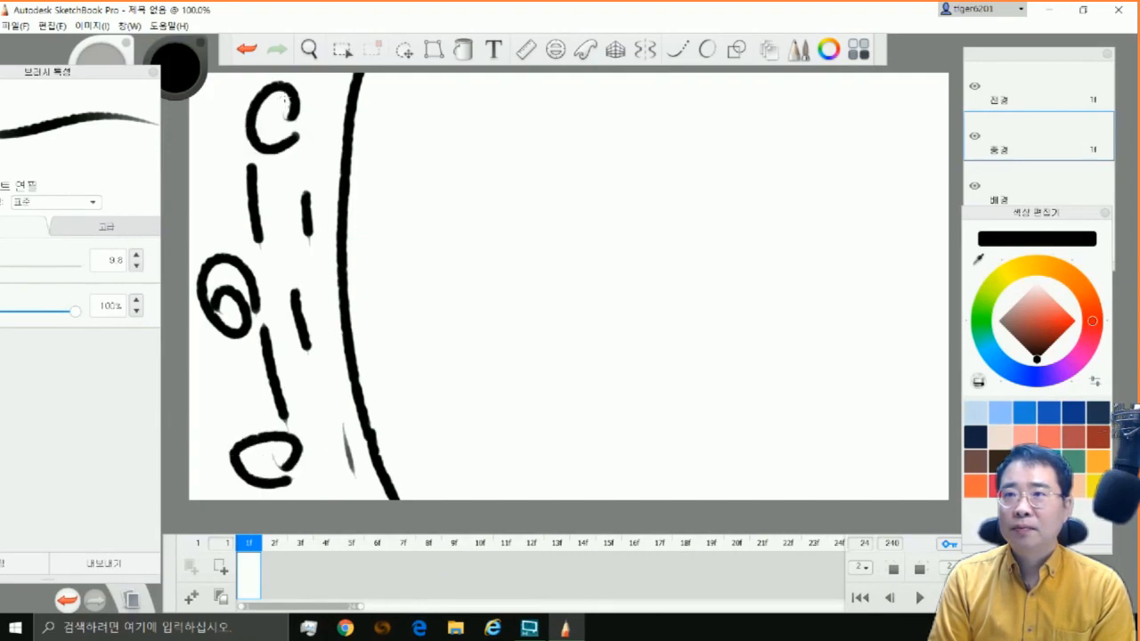
Shade patches of the trunk's bark in brown with the airbrush at 68% flow
click(980, 464)
click(115, 80)
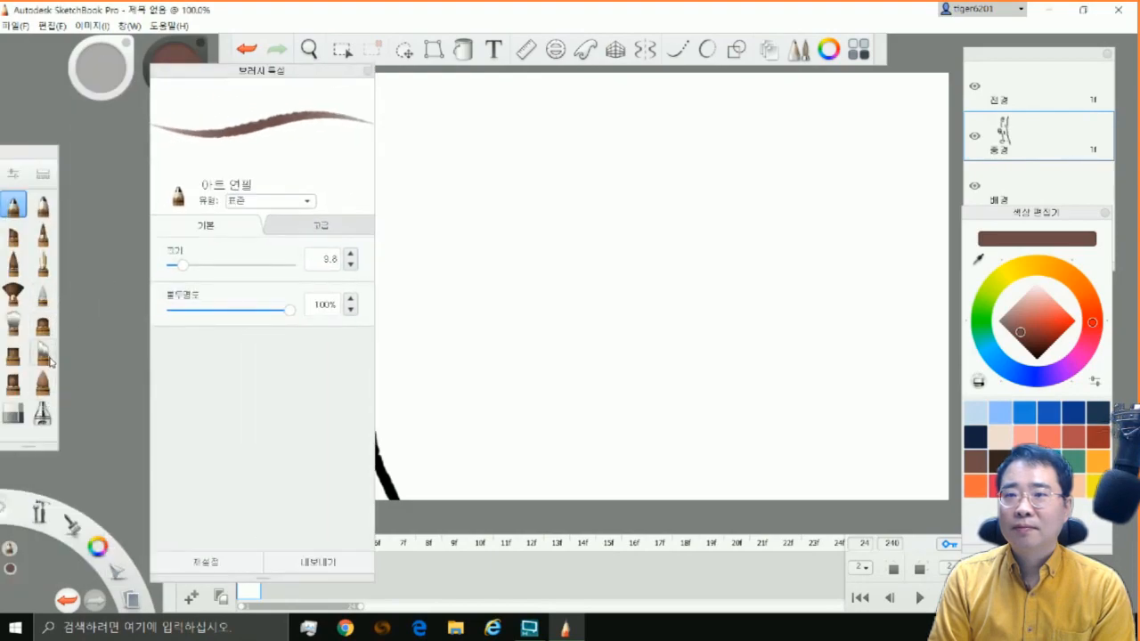
click(43, 412)
click(161, 291)
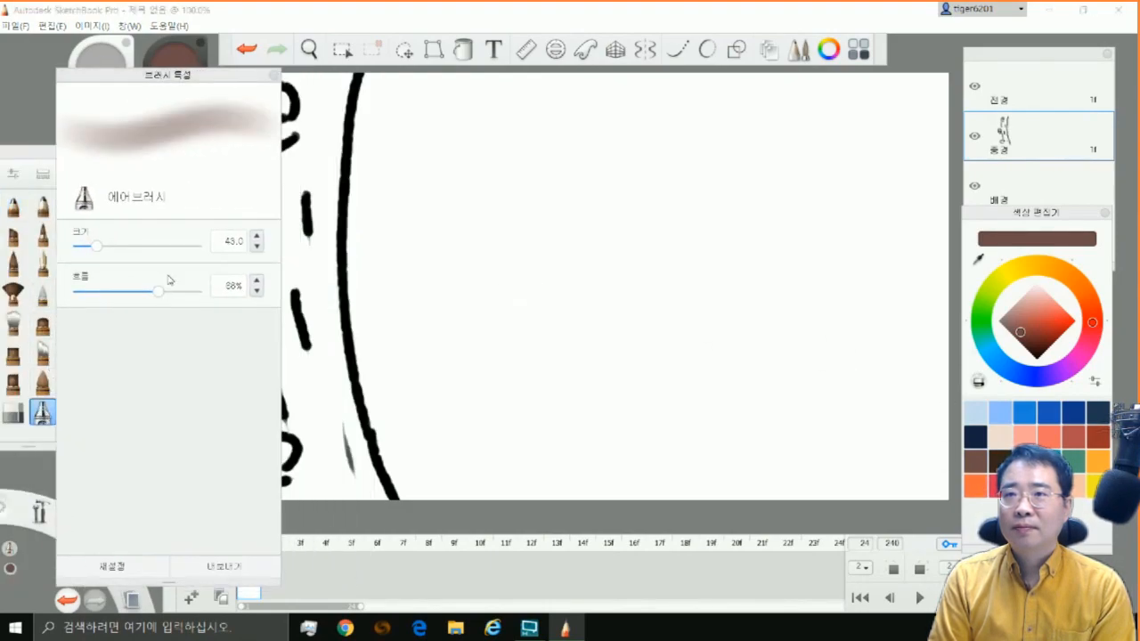
drag(208, 77, 132, 85)
drag(315, 139, 315, 195)
drag(281, 215, 282, 268)
drag(228, 123, 225, 171)
mouse_move(240, 347)
mouse_down()
mouse_move(249, 410)
mouse_move(323, 448)
mouse_up()
drag(329, 310, 333, 374)
drag(343, 451, 347, 457)
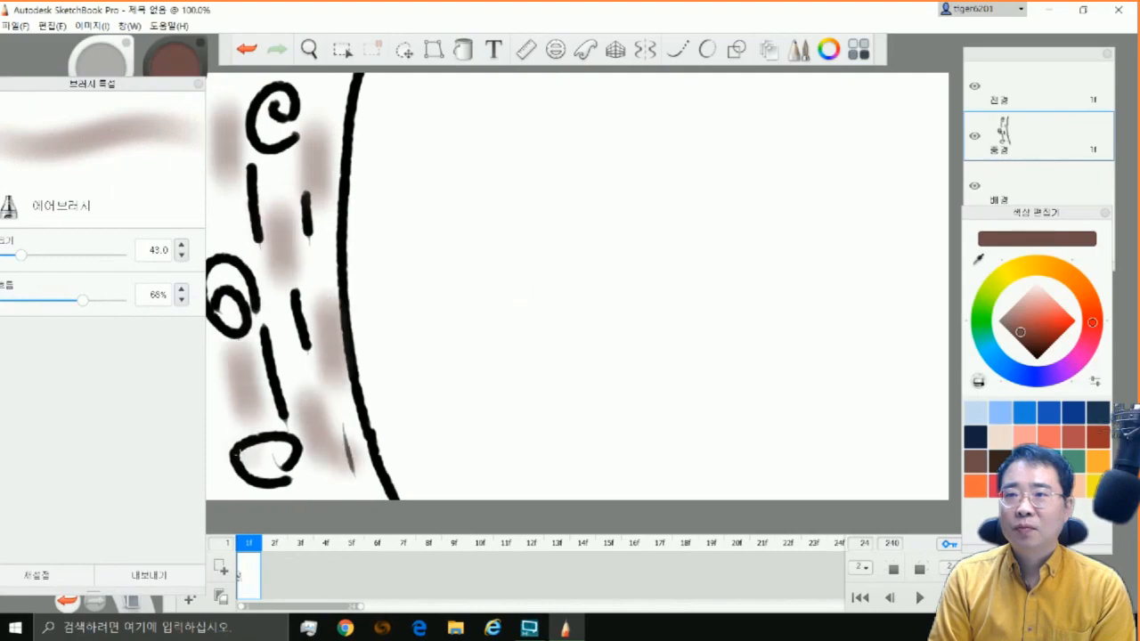
drag(226, 393, 221, 436)
drag(288, 162, 285, 185)
Spray orange airbrush patches between the brown areas of the trunk
click(1097, 461)
drag(252, 249, 264, 312)
drag(309, 250, 314, 305)
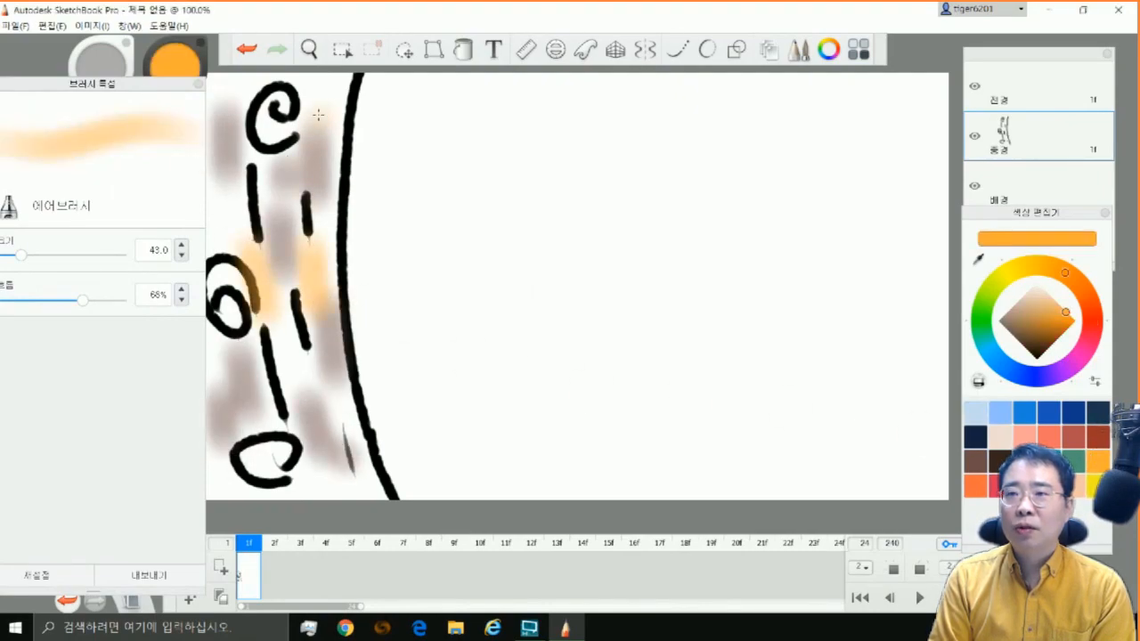
drag(318, 116, 319, 148)
drag(230, 194, 234, 220)
drag(153, 84, 99, 68)
drag(205, 319, 206, 379)
drag(223, 452, 233, 480)
drag(312, 456, 317, 480)
drag(333, 338, 331, 374)
mouse_move(321, 94)
mouse_down()
mouse_move(318, 108)
mouse_move(278, 107)
mouse_up()
Colour the trunk's knots and add solid orange bark spots with the medium art pencil at size 16.9
drag(101, 69, 247, 97)
click(41, 205)
drag(97, 290, 133, 290)
drag(216, 99, 128, 105)
drag(45, 296, 35, 296)
drag(270, 98, 284, 104)
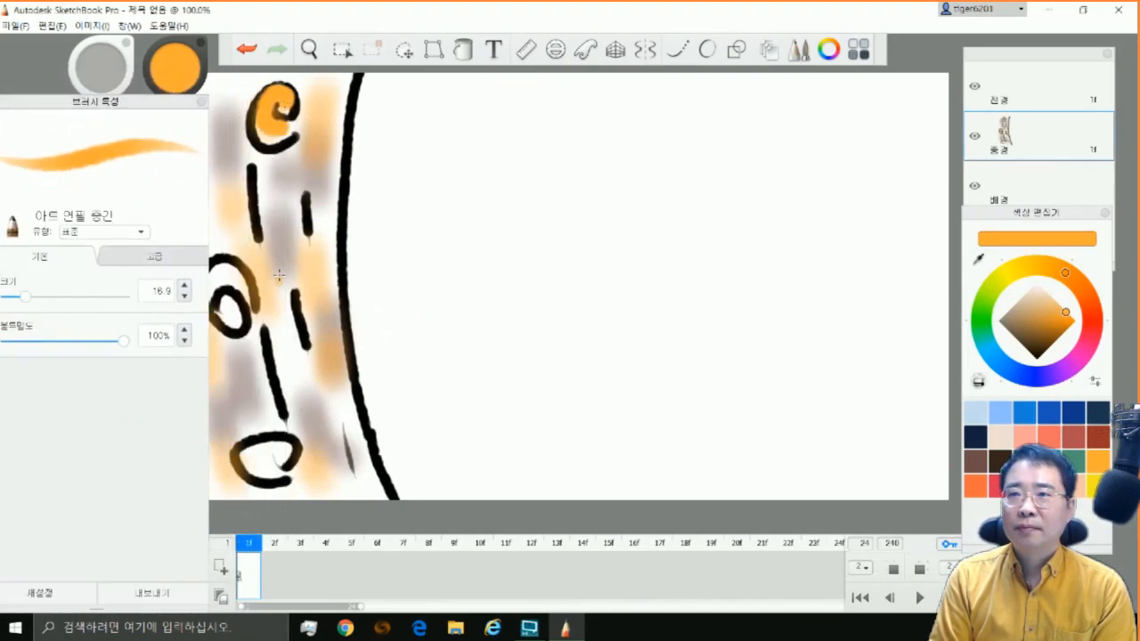
drag(279, 275, 284, 330)
drag(221, 280, 243, 309)
drag(157, 100, 115, 100)
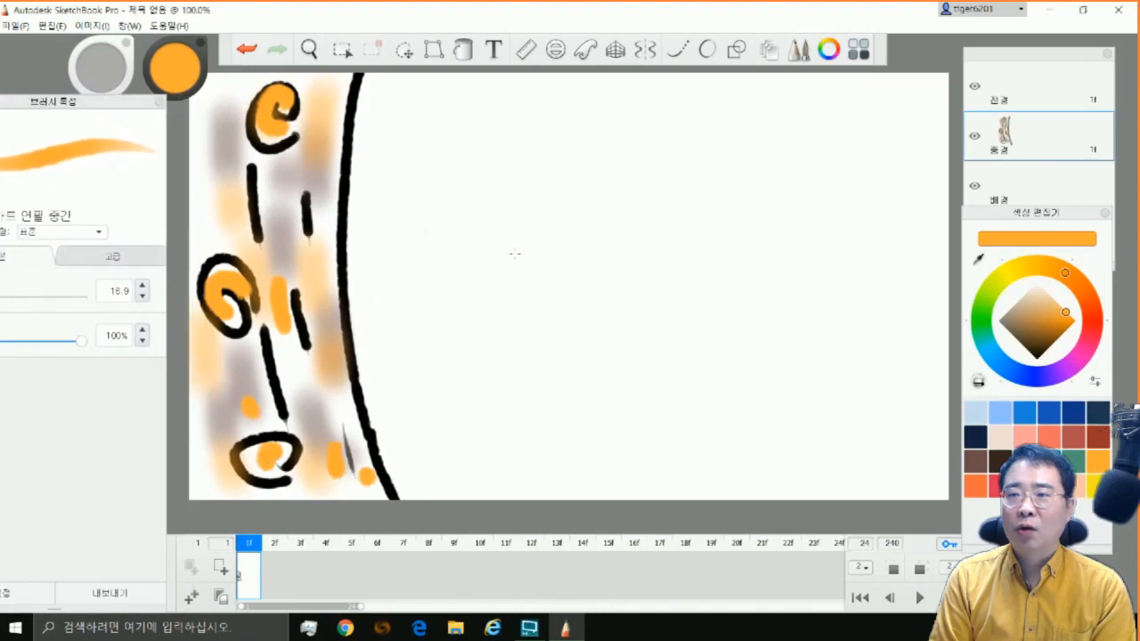
Outline a branch reaching out from the trunk on the foreground layer, using the medium art pencil in black at size 10
click(1036, 83)
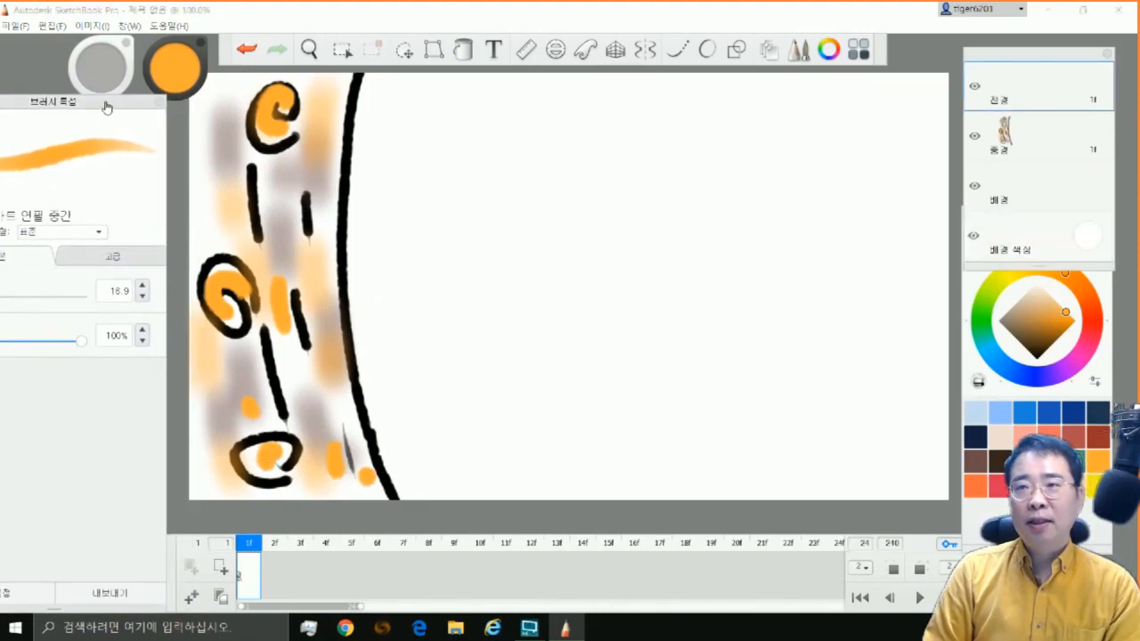
drag(106, 105, 285, 101)
text(10)
key(Return)
drag(217, 91, 94, 104)
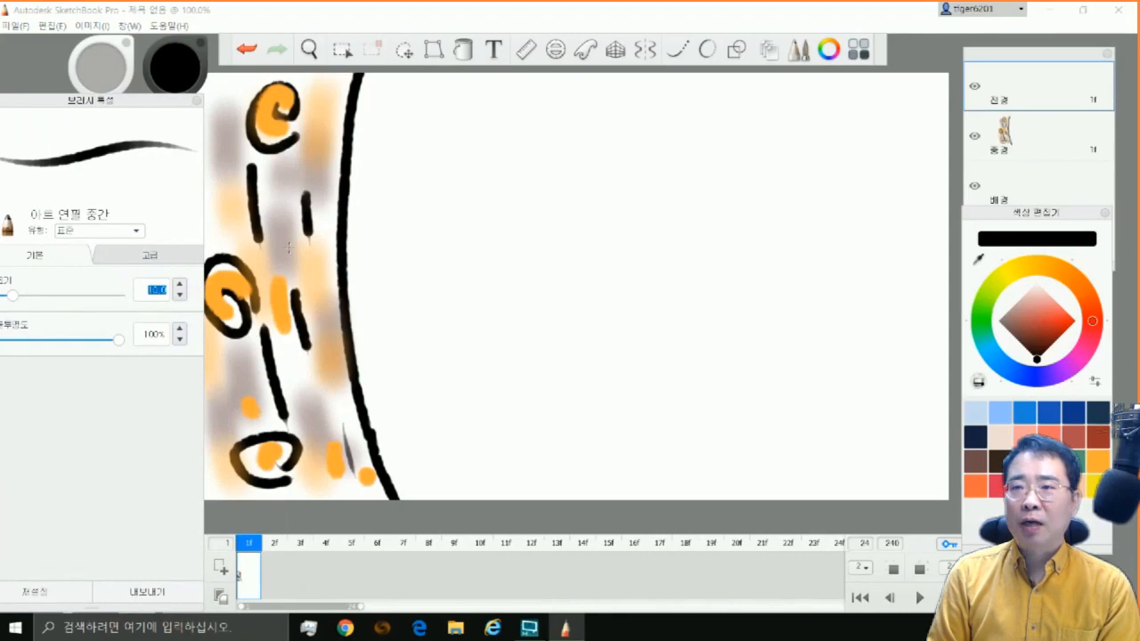
drag(288, 241, 592, 105)
mouse_move(284, 311)
mouse_down()
mouse_move(334, 309)
mouse_move(412, 263)
mouse_move(488, 177)
mouse_move(639, 109)
mouse_move(622, 95)
mouse_move(699, 89)
mouse_up()
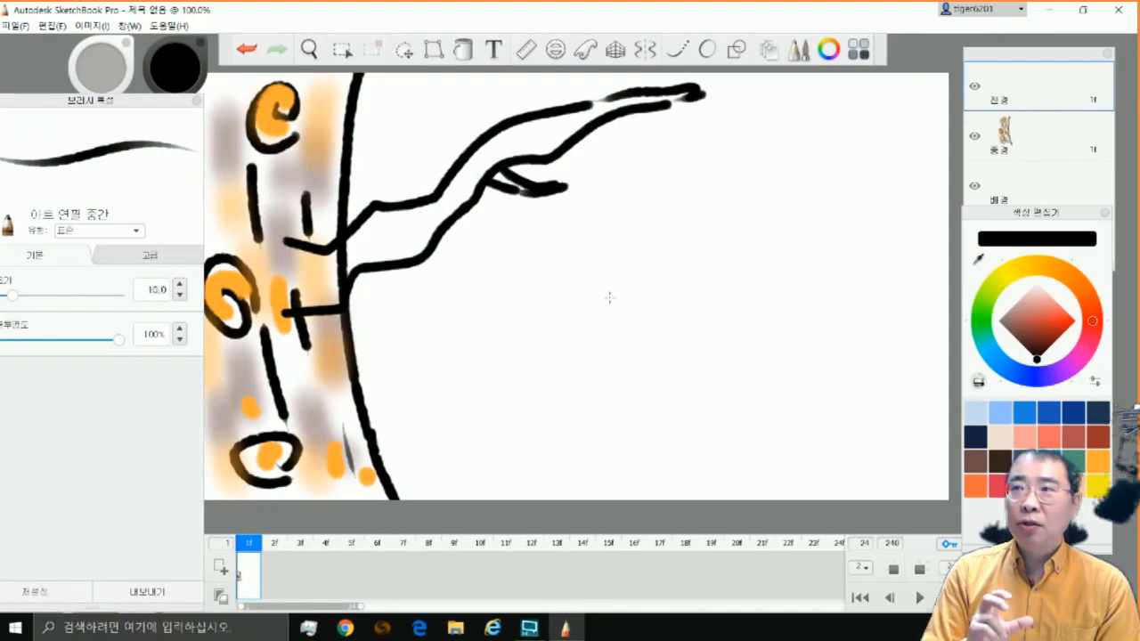
Set the pencil size to 9.8 and add short black texture dashes inside the branch
drag(138, 101, 205, 54)
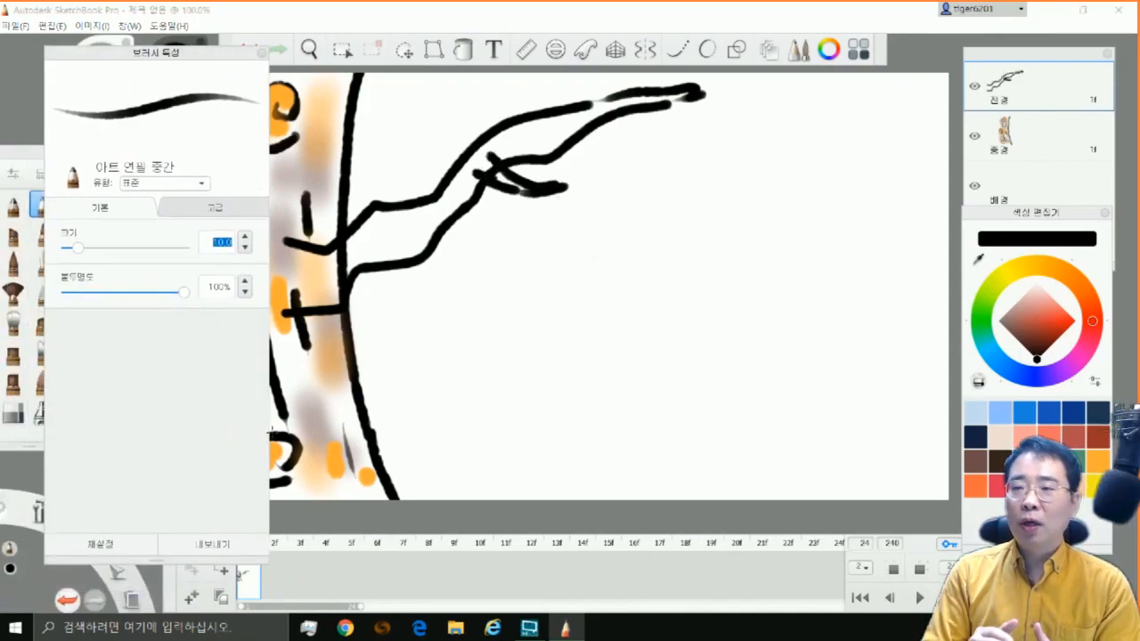
drag(77, 252, 60, 252)
click(78, 249)
drag(405, 214, 367, 233)
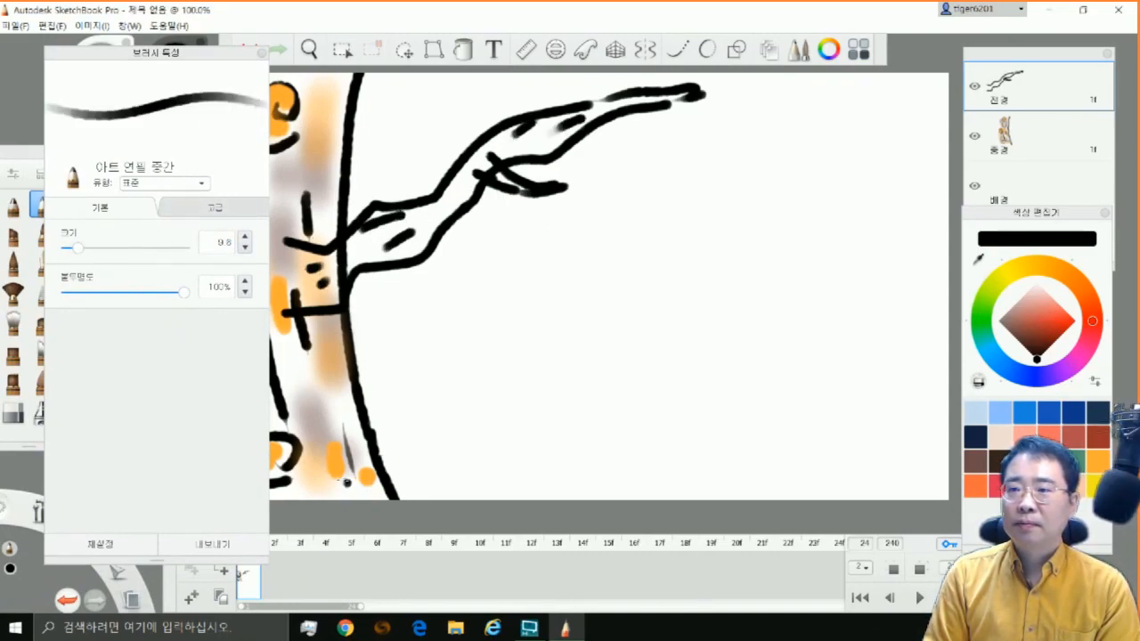
Shade the branch in orange with the airbrush at size 17.7 and 100% flow
click(1098, 460)
click(39, 412)
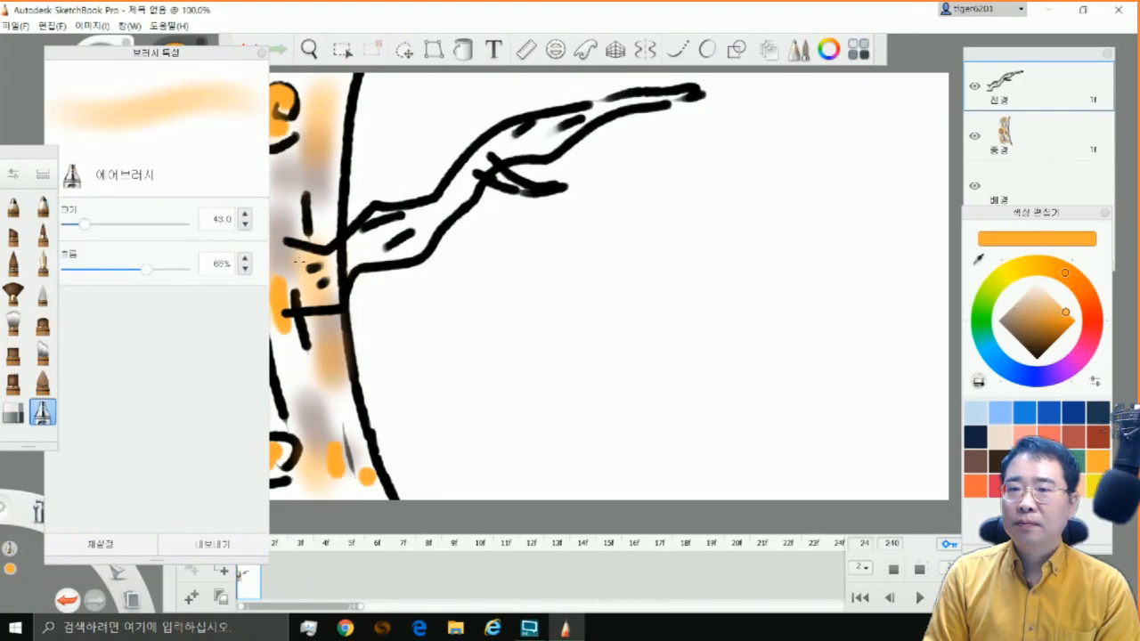
drag(77, 229, 73, 227)
drag(150, 275, 255, 274)
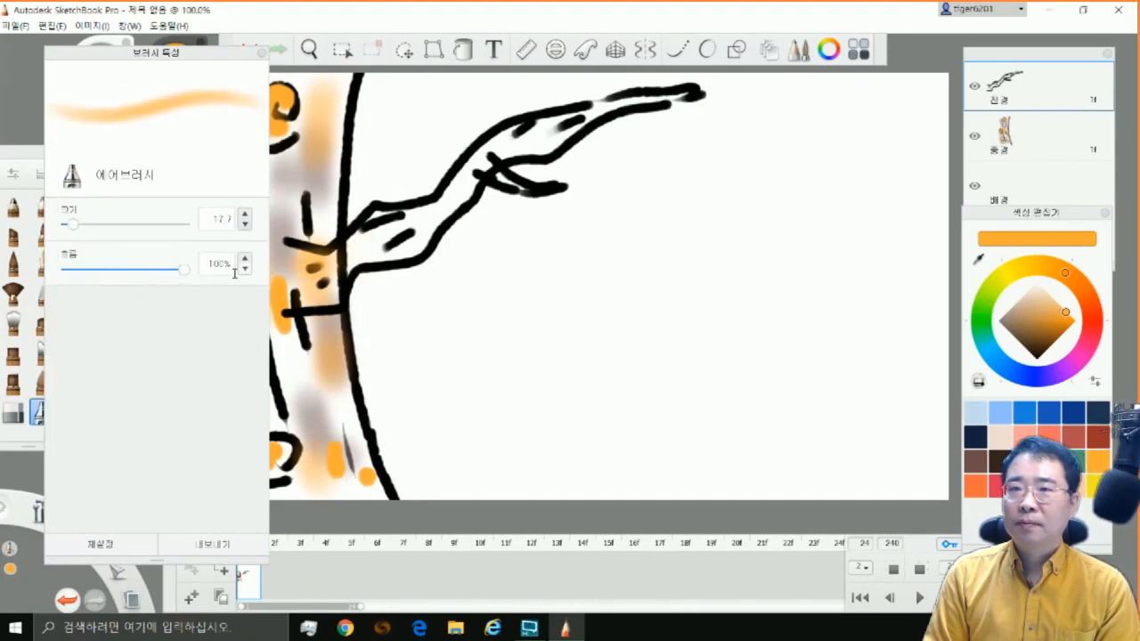
mouse_move(341, 265)
mouse_down()
mouse_move(412, 216)
mouse_move(403, 239)
mouse_move(488, 160)
mouse_move(522, 184)
mouse_move(524, 143)
mouse_move(628, 102)
mouse_up()
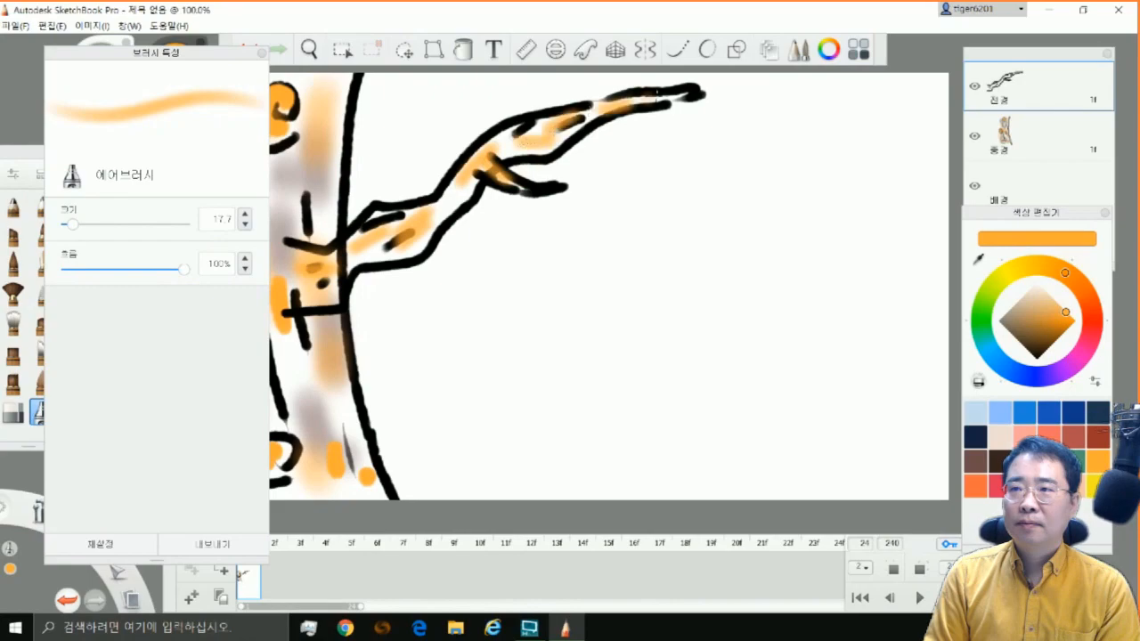
mouse_move(326, 256)
mouse_down()
mouse_move(288, 259)
mouse_move(312, 290)
mouse_move(297, 283)
mouse_move(306, 276)
mouse_up()
Add brown airbrush shading to the branch and extend its side twig in black with the medium art pencil
click(976, 460)
drag(349, 257, 404, 247)
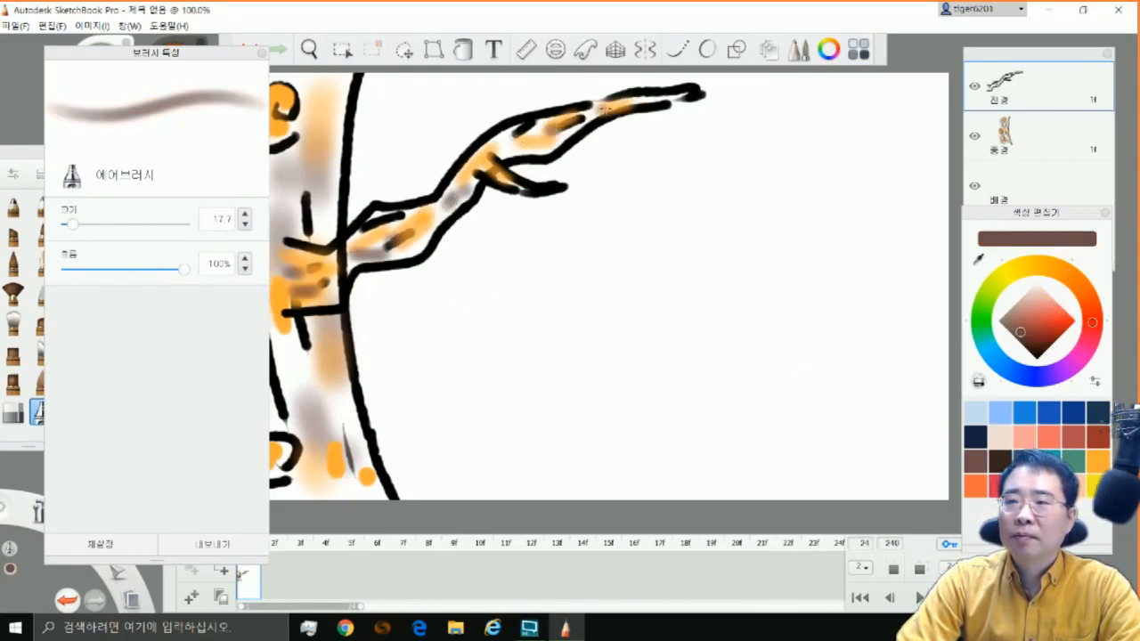
mouse_move(199, 54)
mouse_down()
mouse_move(113, 54)
mouse_move(264, 30)
mouse_up()
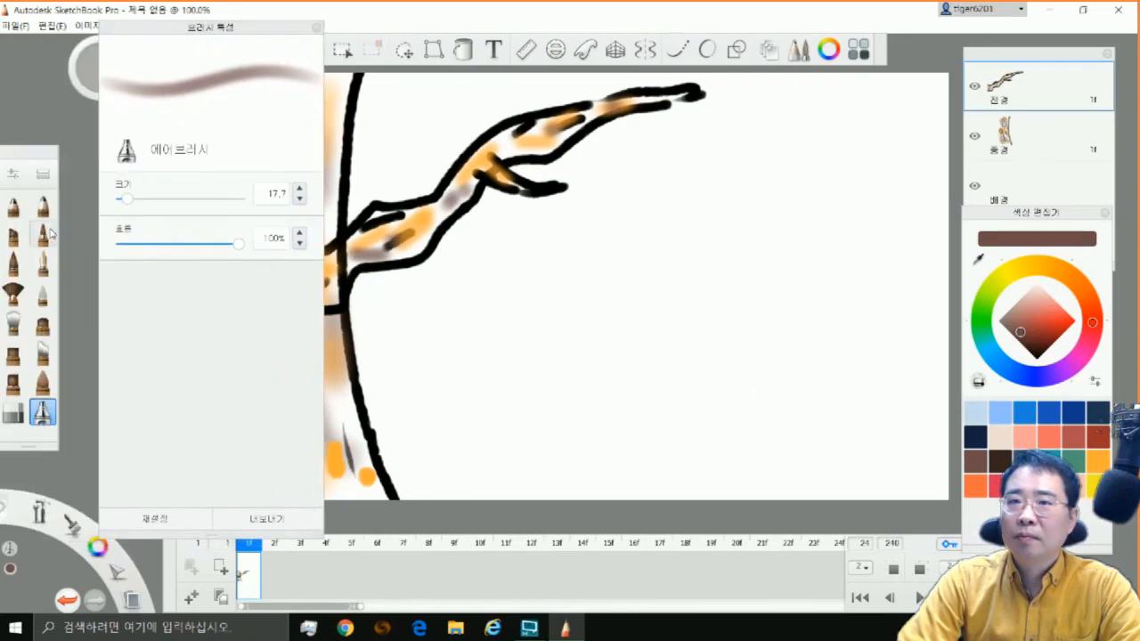
click(43, 207)
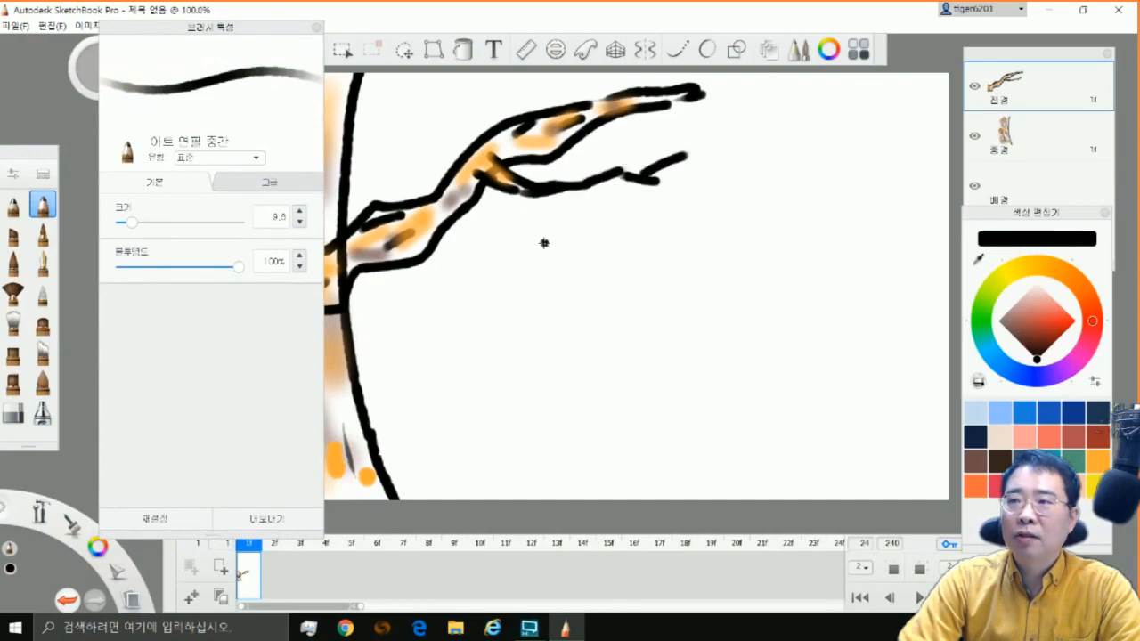
mouse_move(267, 76)
mouse_down()
mouse_move(172, 70)
mouse_move(134, 43)
mouse_up()
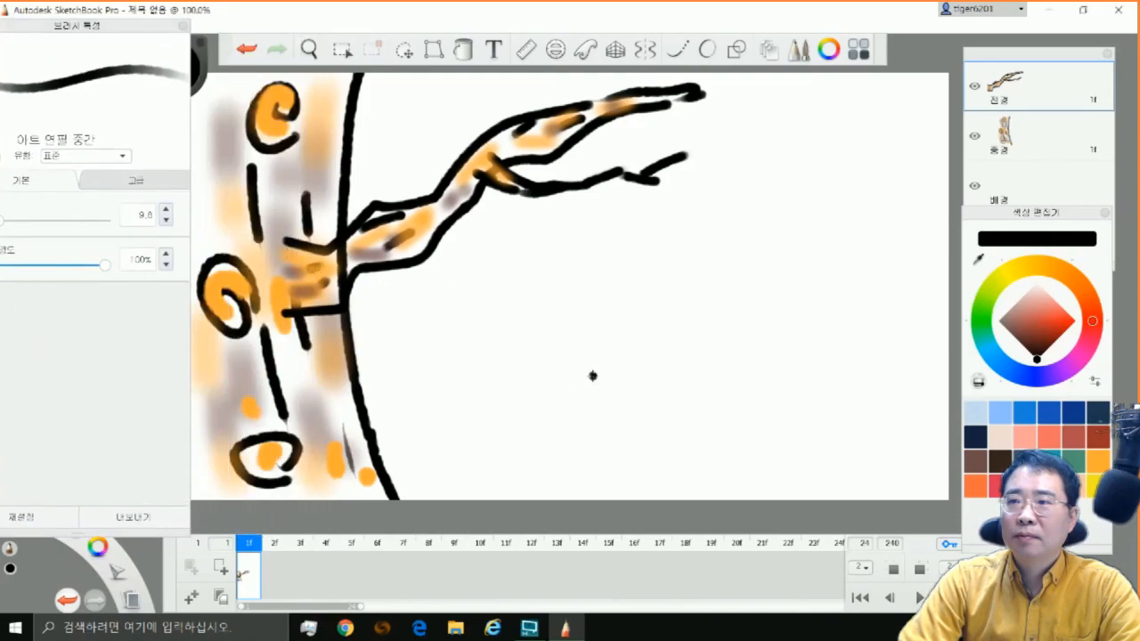
Duplicate the foreground's frame 1 as frame 2 and move the copied branch slightly to the right
click(341, 50)
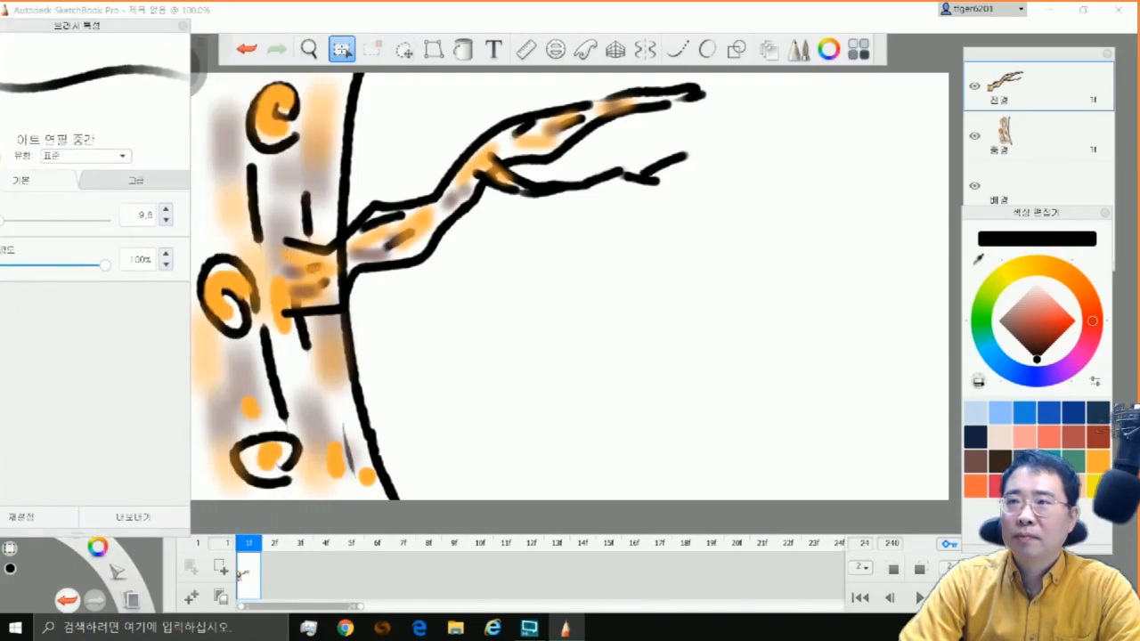
click(309, 49)
drag(648, 337, 720, 318)
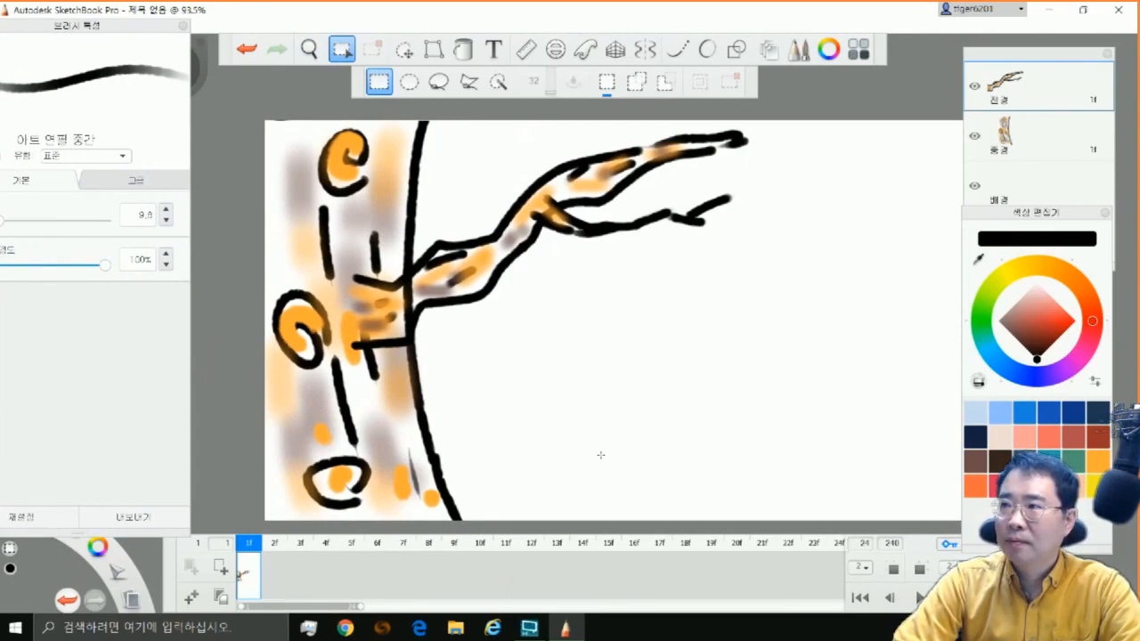
click(190, 597)
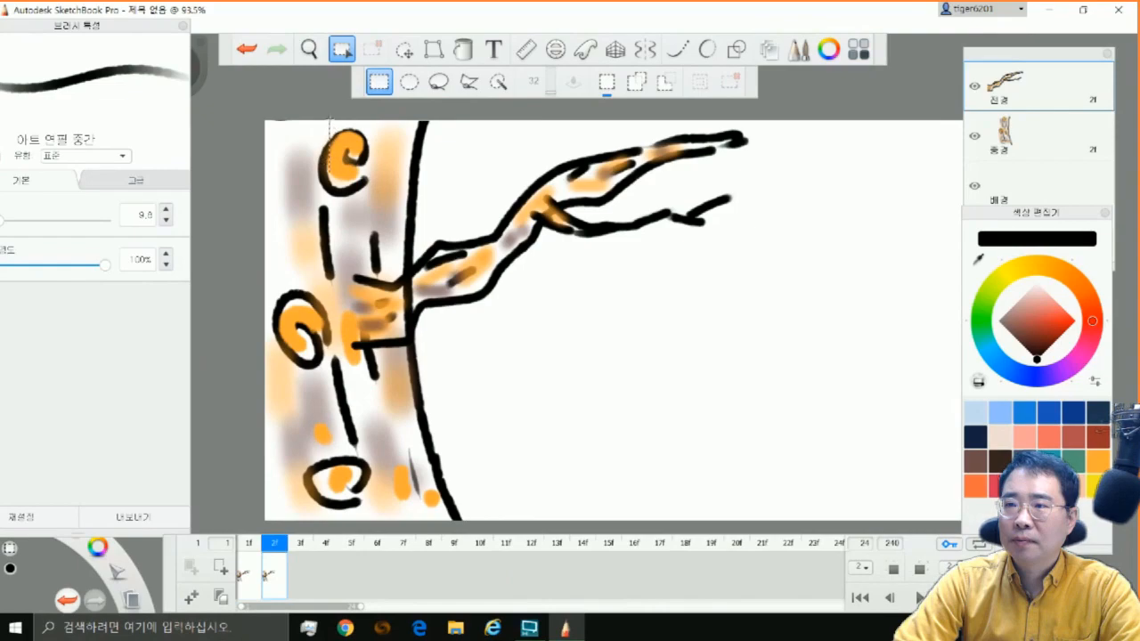
click(404, 49)
mouse_move(734, 431)
mouse_down()
mouse_move(745, 463)
mouse_move(738, 437)
mouse_move(752, 443)
mouse_up()
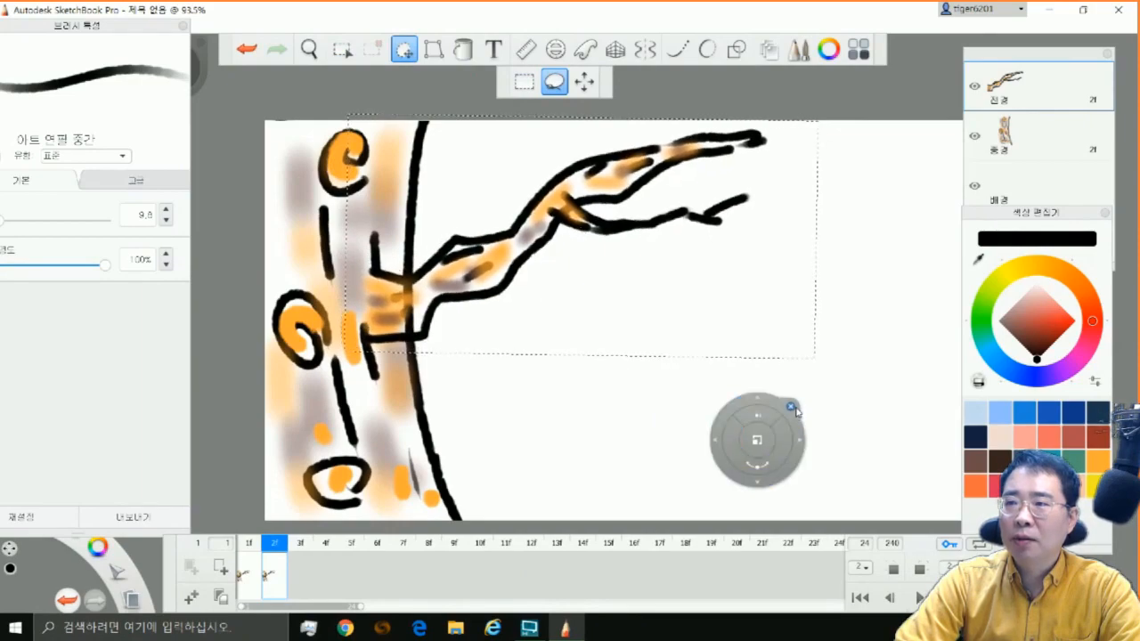
Distort the branch on frame 2 so its tip stretches outward and bends down, and apply the transformation
click(434, 49)
drag(768, 131, 777, 154)
drag(773, 355, 771, 354)
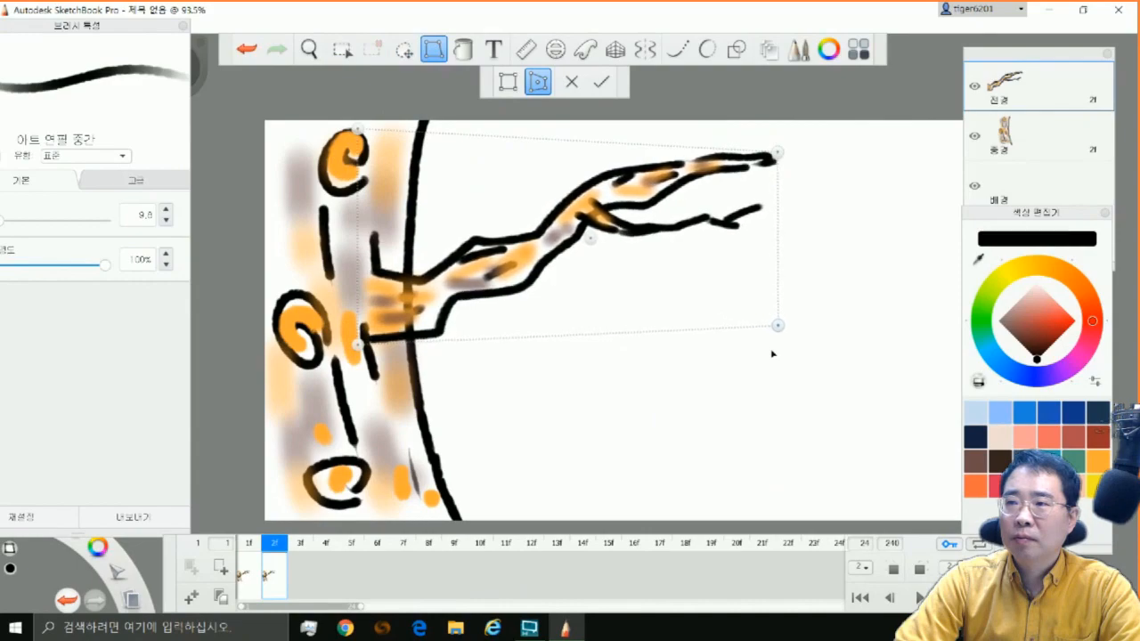
drag(597, 240, 594, 240)
drag(716, 142, 785, 159)
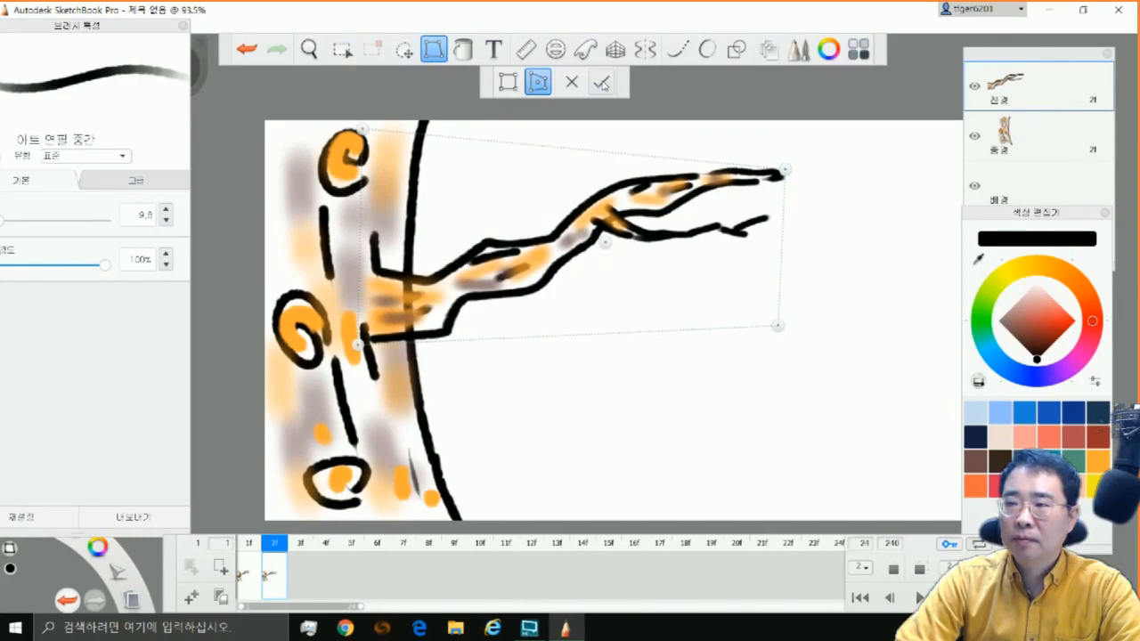
click(602, 83)
Duplicate the foreground's frame 1 again and place the copy on frame 4, after the distorted branch
click(249, 577)
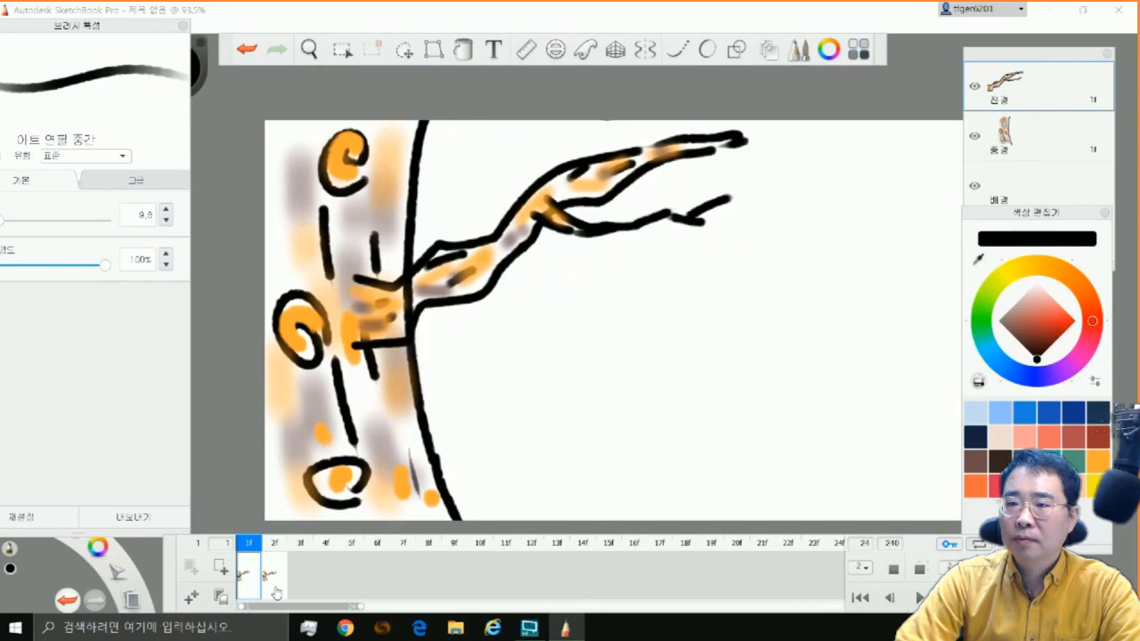
click(195, 599)
drag(277, 574, 339, 566)
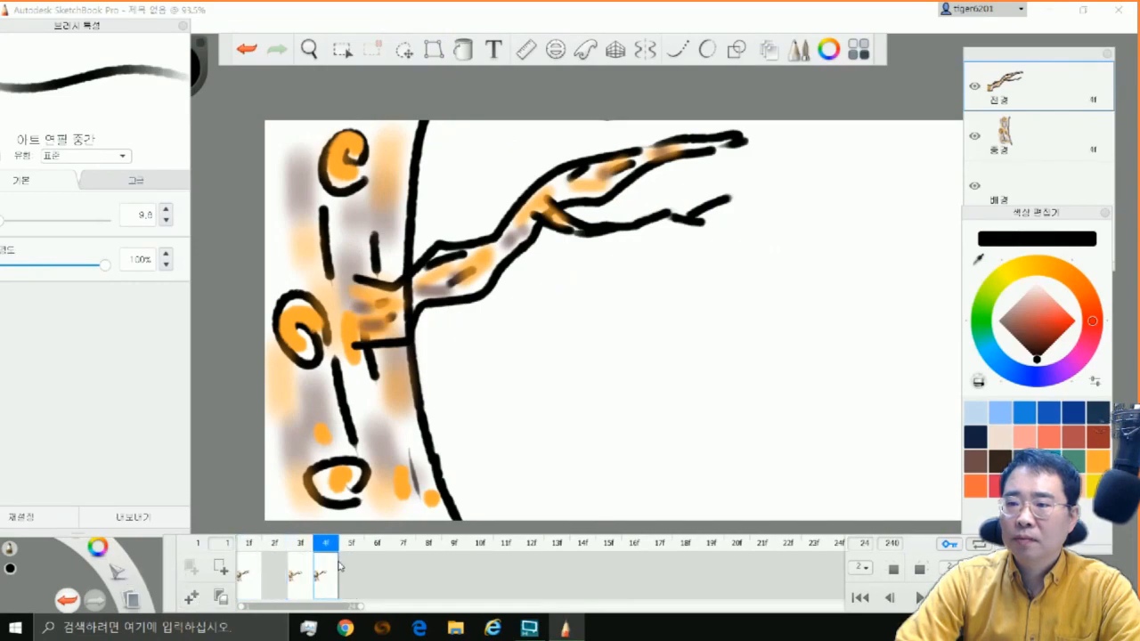
Distort the branch on frame 4 by pulling its tip inward and raising the lower outer corner
click(434, 49)
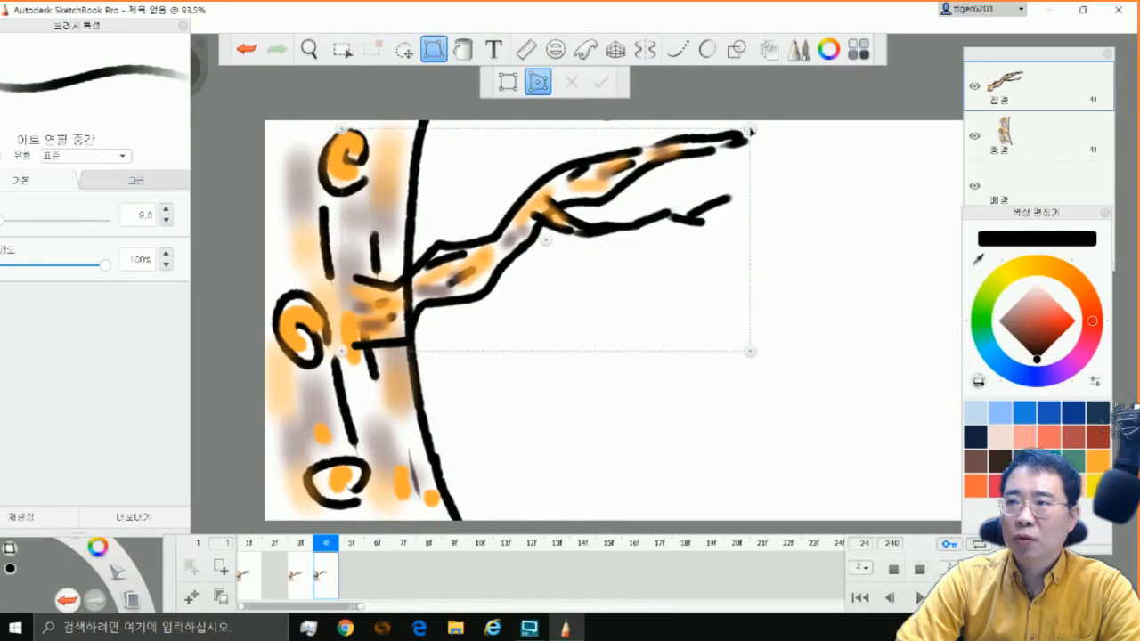
drag(751, 234, 695, 131)
drag(748, 339, 754, 323)
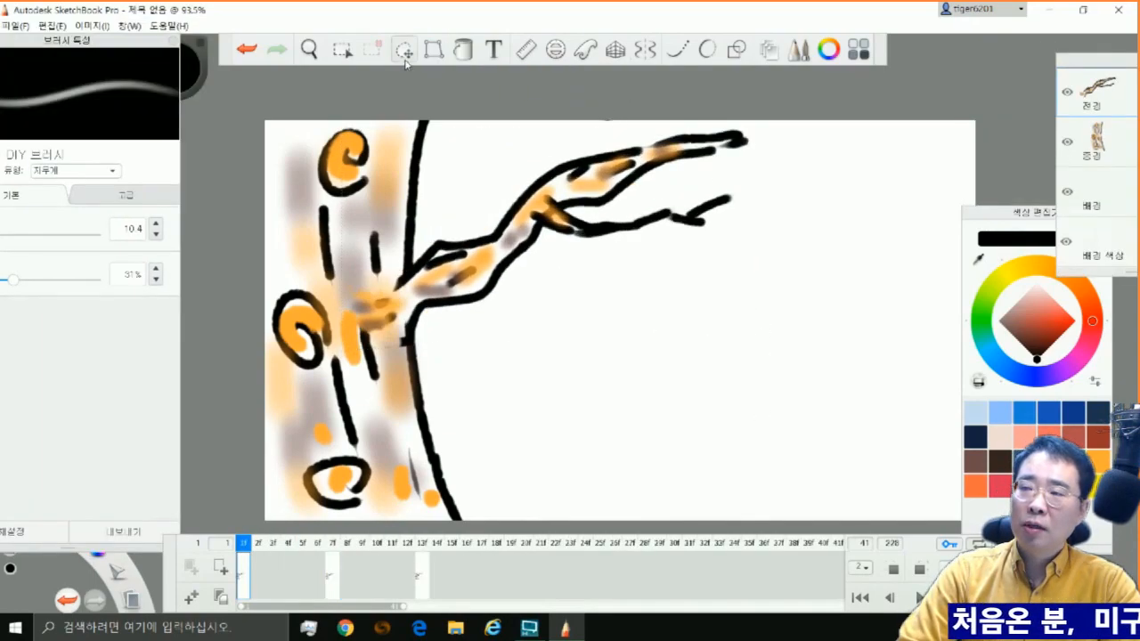
Select the whole canvas on the foreground layer at frame 1 and cut the branch
click(342, 48)
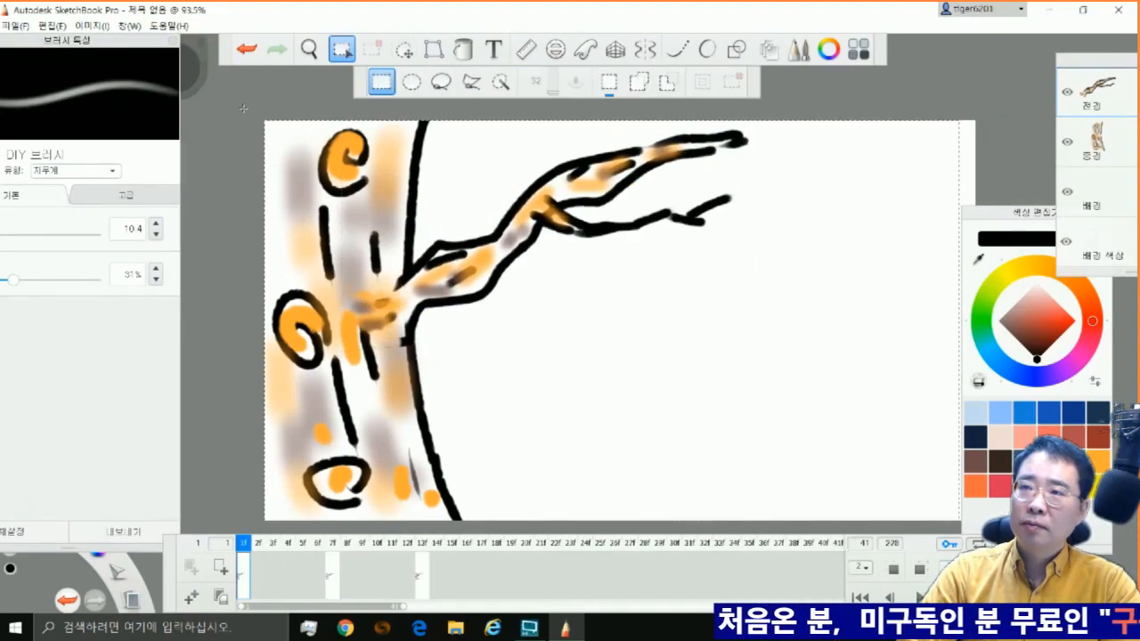
click(54, 26)
click(53, 77)
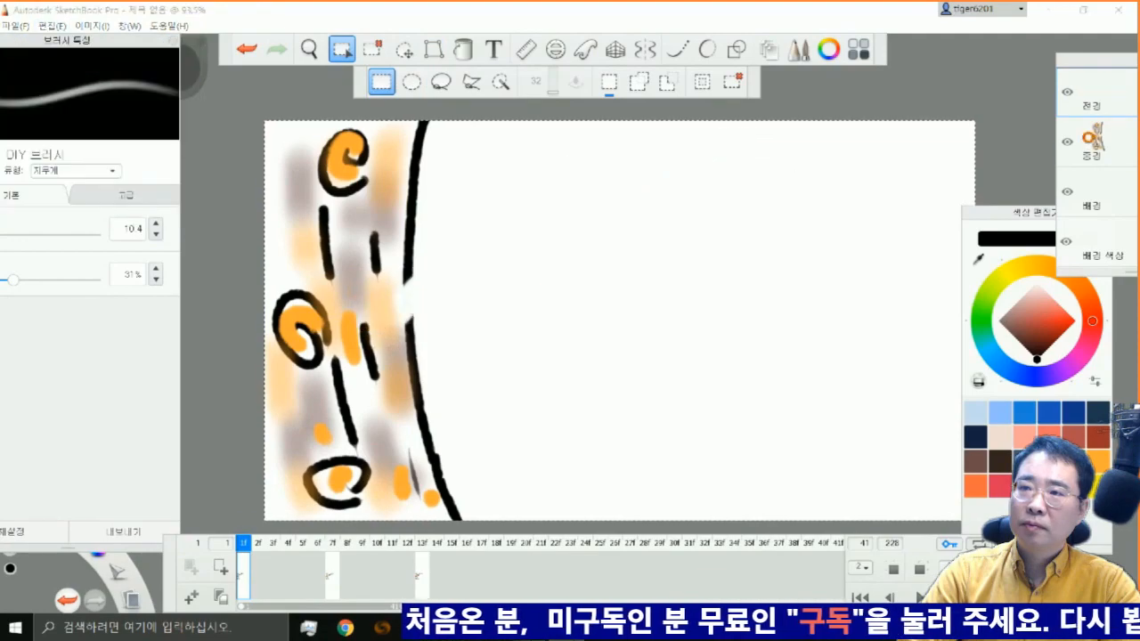
Paste the cut branch into the midground layer at frame 1 and transfer frame 7's branch from the foreground to the midground too
click(55, 28)
click(75, 119)
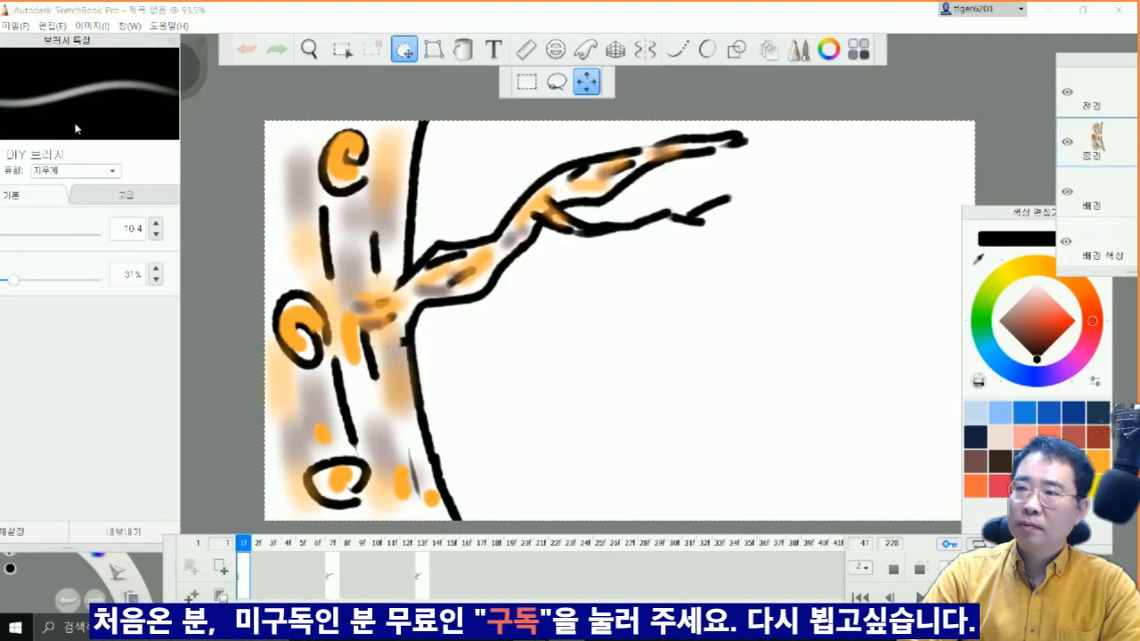
click(333, 568)
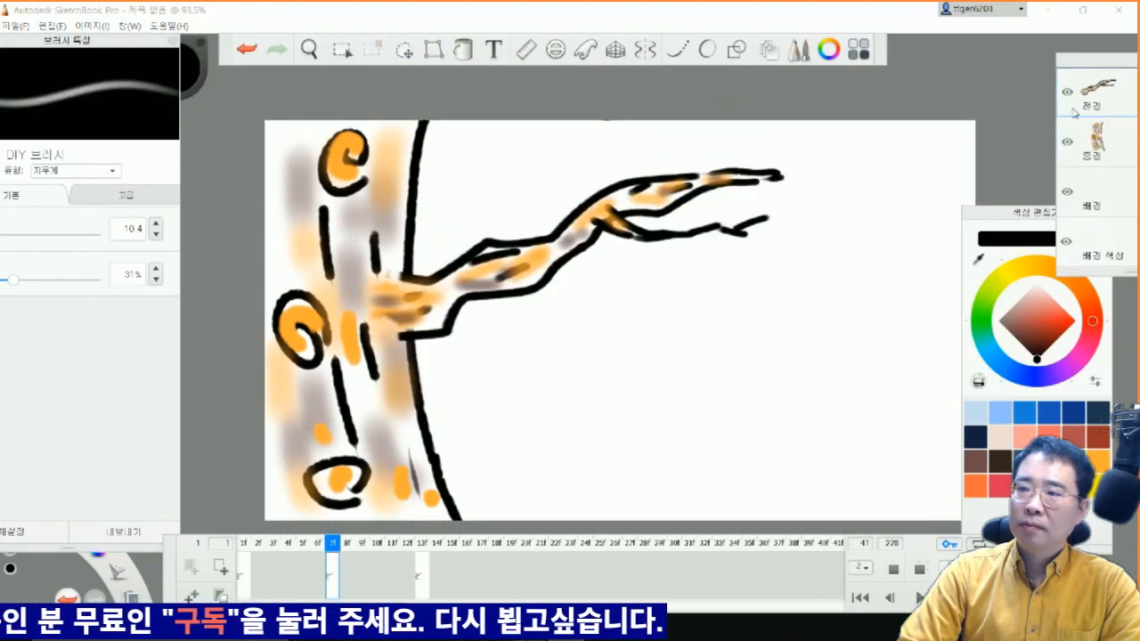
key(ctrl+a)
click(52, 26)
click(69, 73)
click(51, 26)
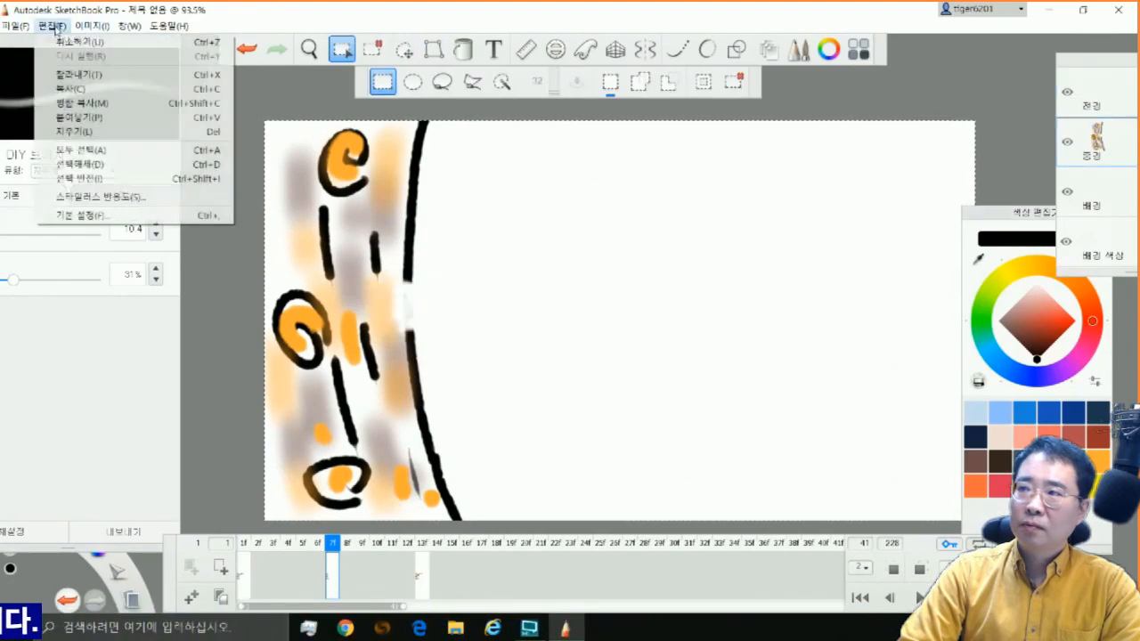
click(118, 120)
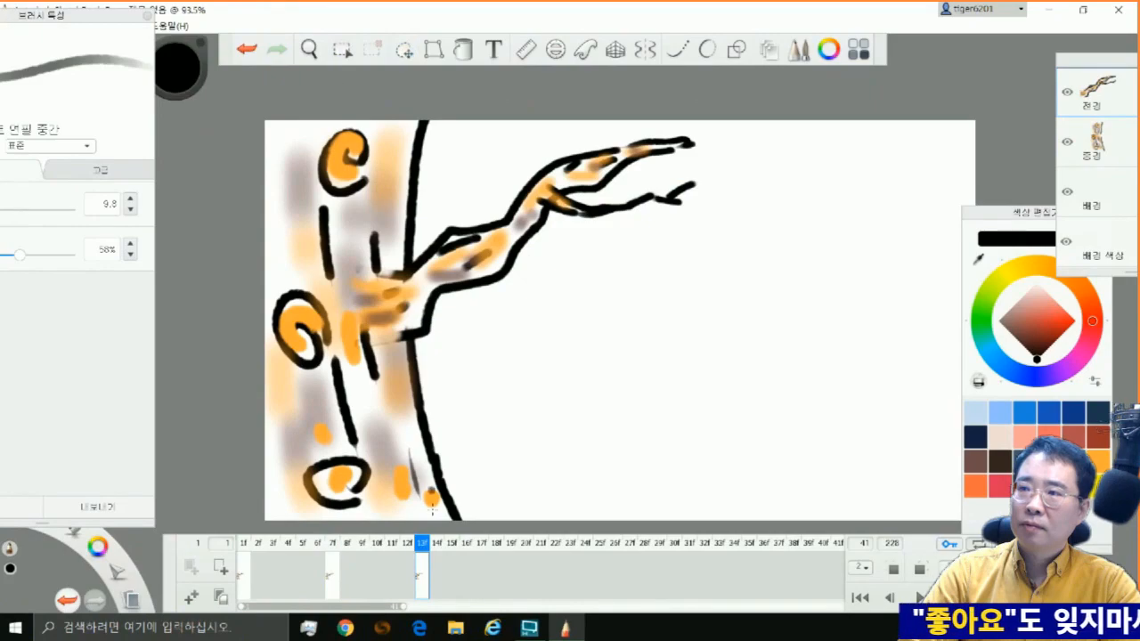
Cut the branch from the foreground layer at frame 13 and paste it into the midground layer
click(343, 50)
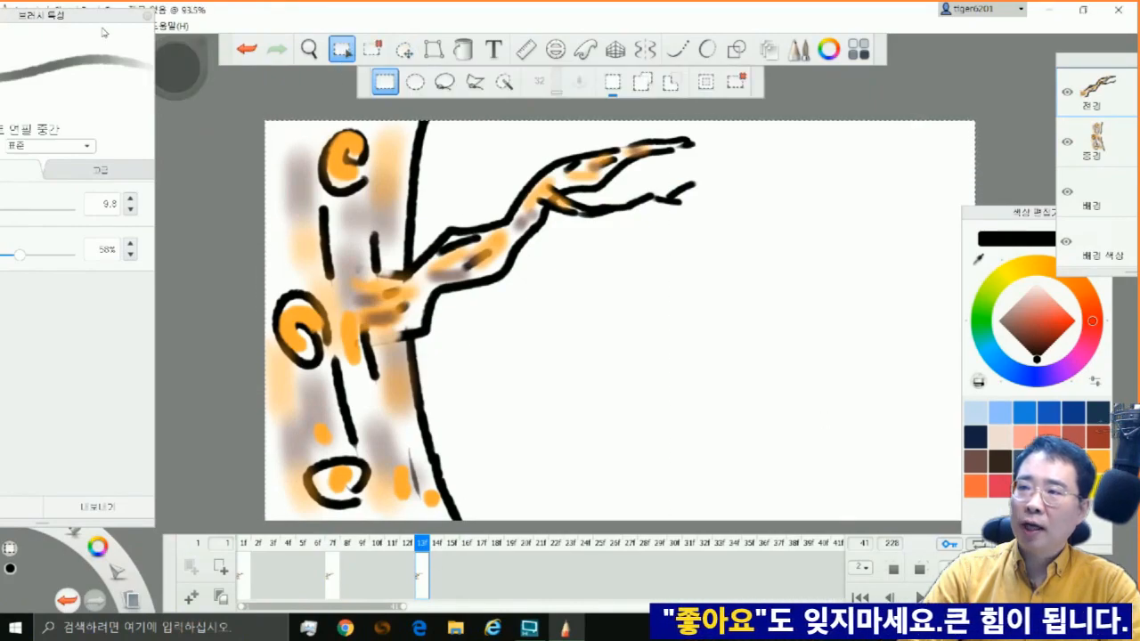
click(54, 26)
click(71, 75)
click(52, 25)
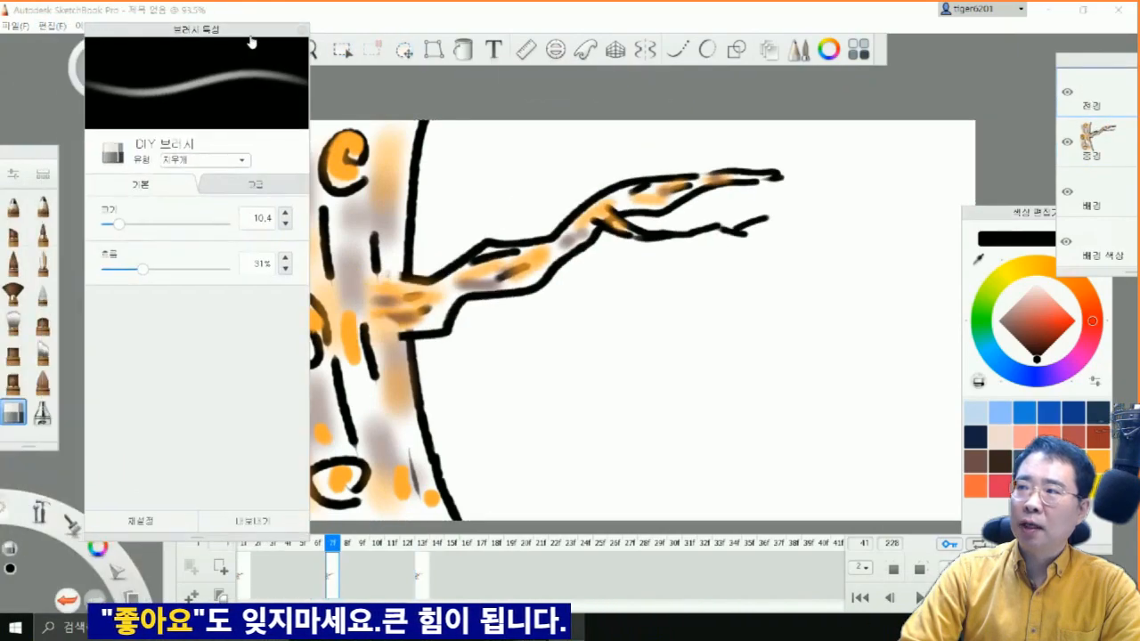
click(43, 206)
Draw five short horizontal wind streaks across the trunk and branch on the foreground layer at frame 7, using the medium art pencil
drag(178, 31, 108, 27)
drag(154, 266, 102, 266)
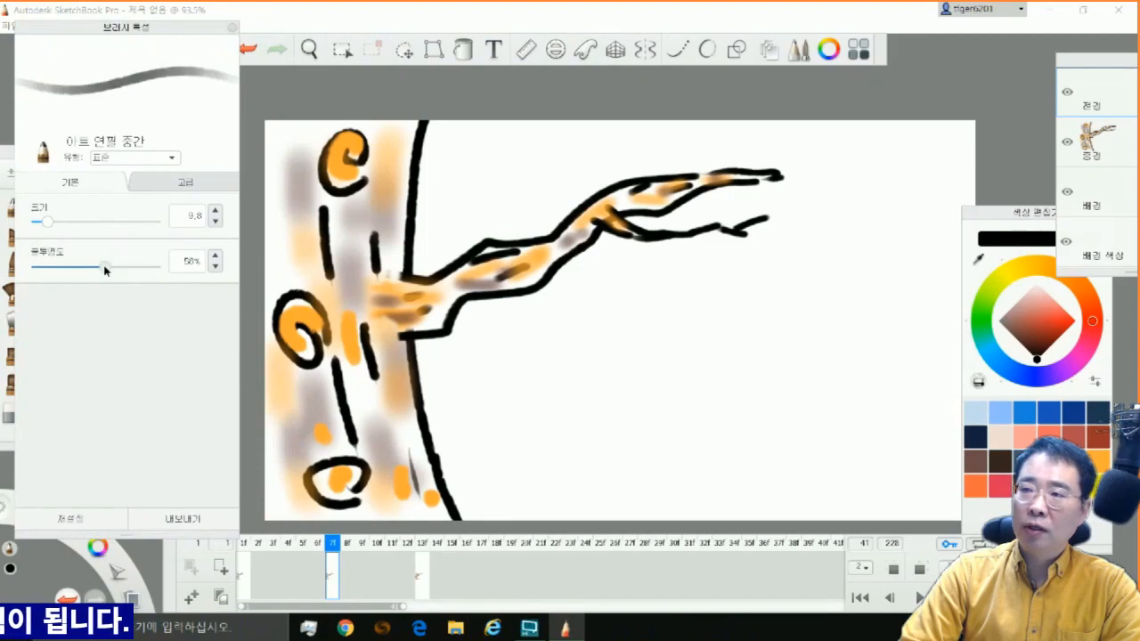
drag(154, 27, 70, 22)
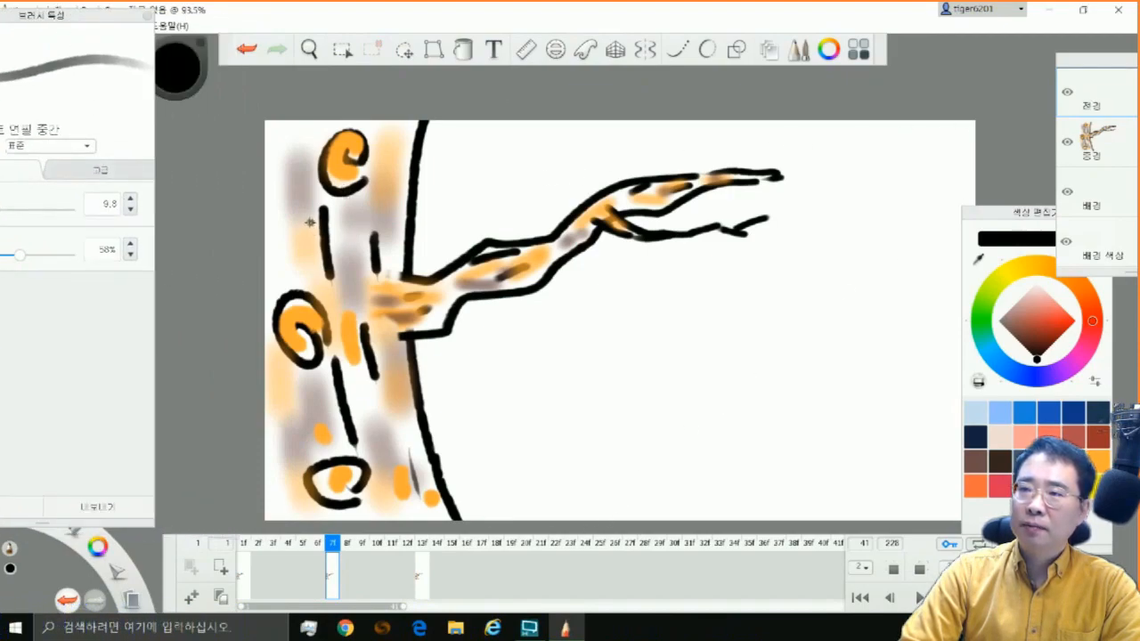
drag(312, 220, 445, 253)
drag(361, 277, 450, 293)
drag(471, 180, 573, 200)
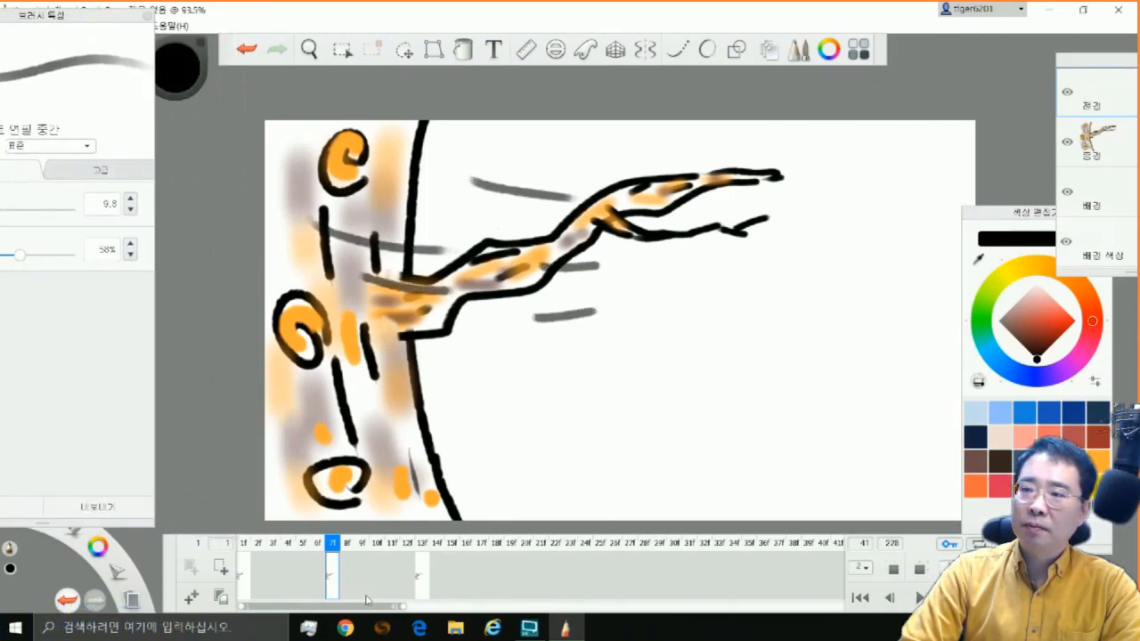
Draw six short wind streaks over the trunk and branch base on the foreground layer at frame 1
drag(280, 277, 322, 282)
drag(274, 232, 313, 241)
drag(279, 187, 351, 206)
drag(298, 329, 381, 328)
drag(379, 249, 429, 256)
drag(398, 206, 465, 213)
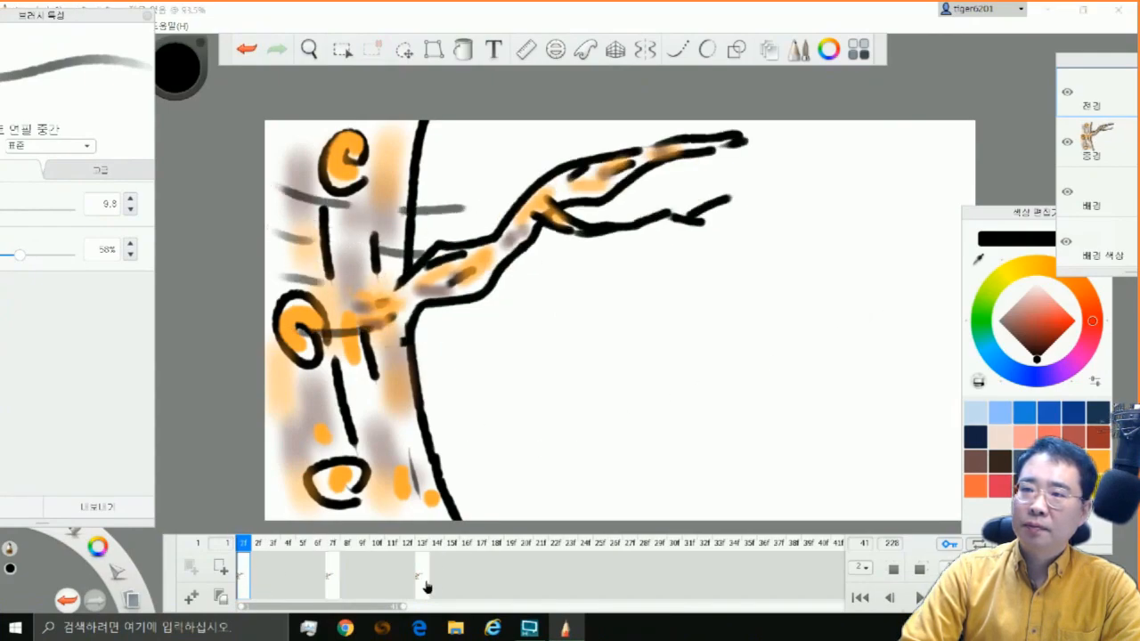
Draw eight short wind streaks around and beyond the branch tip on the foreground layer at frame 13
click(423, 586)
drag(89, 15, 87, 91)
key(v)
key(Escape)
drag(626, 171, 691, 178)
drag(632, 217, 691, 222)
drag(657, 285, 745, 294)
drag(772, 236, 834, 238)
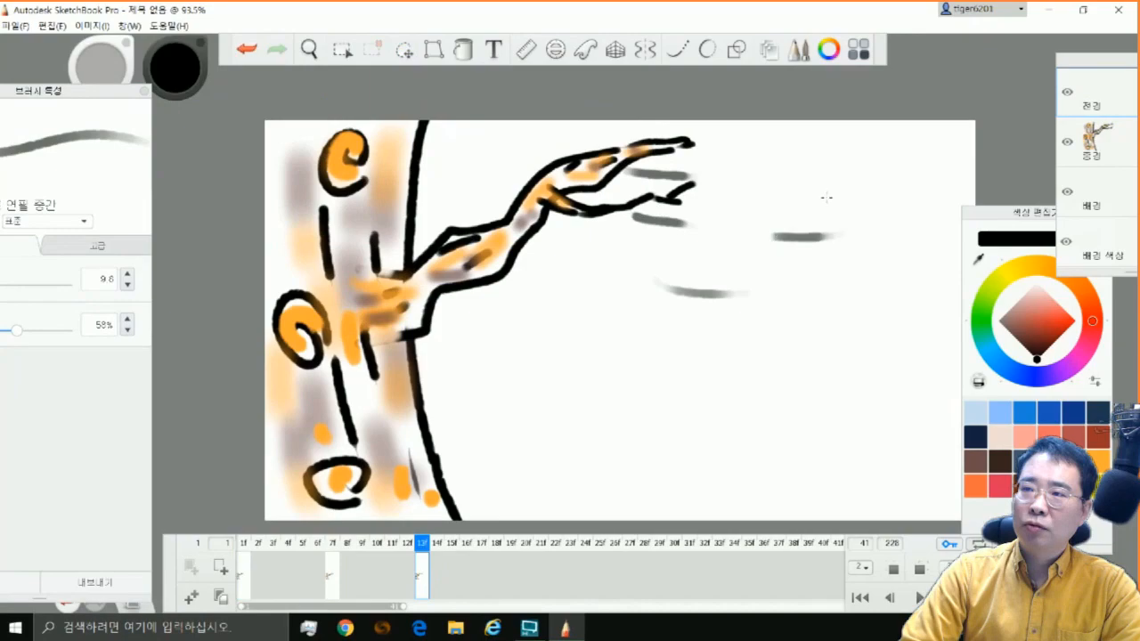
drag(755, 154, 828, 160)
drag(586, 134, 625, 138)
drag(589, 301, 603, 301)
drag(625, 339, 668, 343)
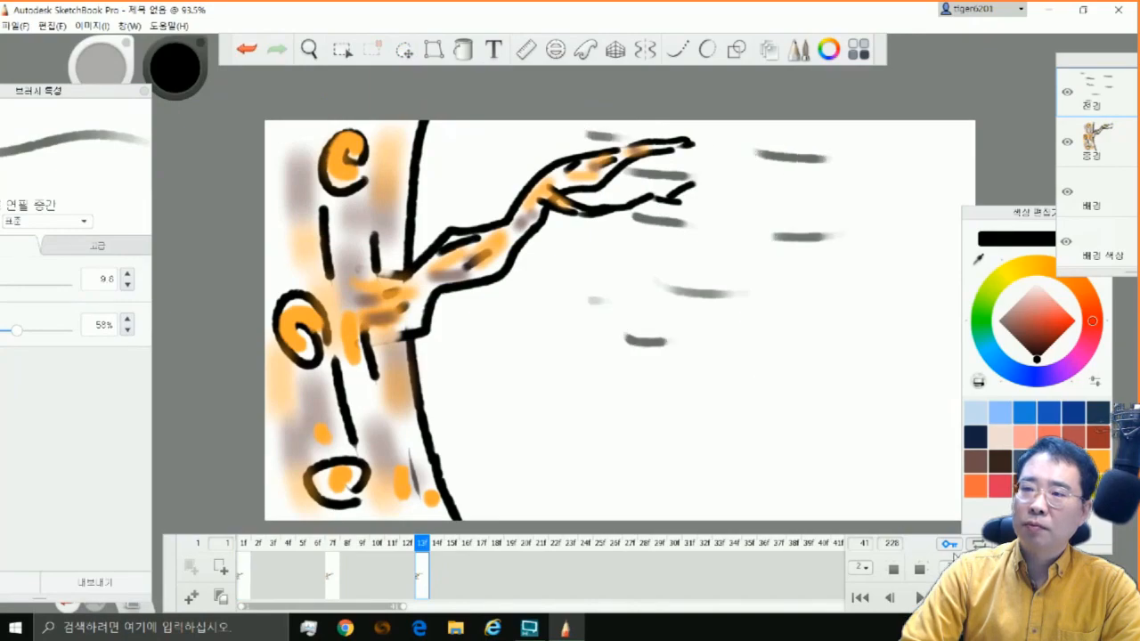
Play back the flipbook and step through its frames to check the timing of the sway and wind streaks
click(950, 597)
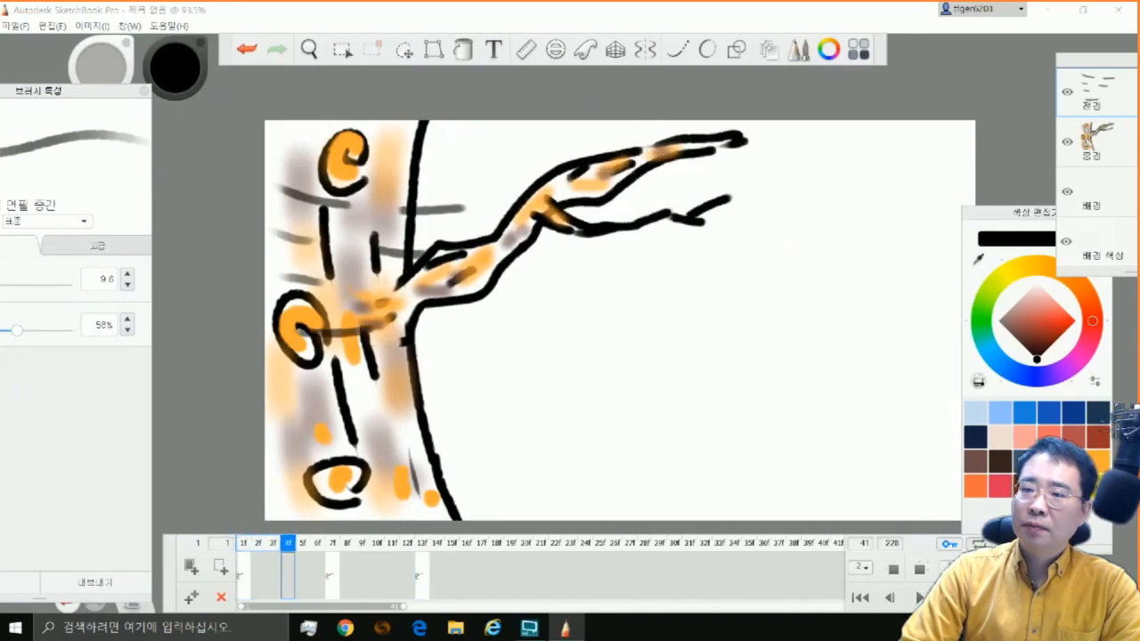
click(889, 599)
click(889, 598)
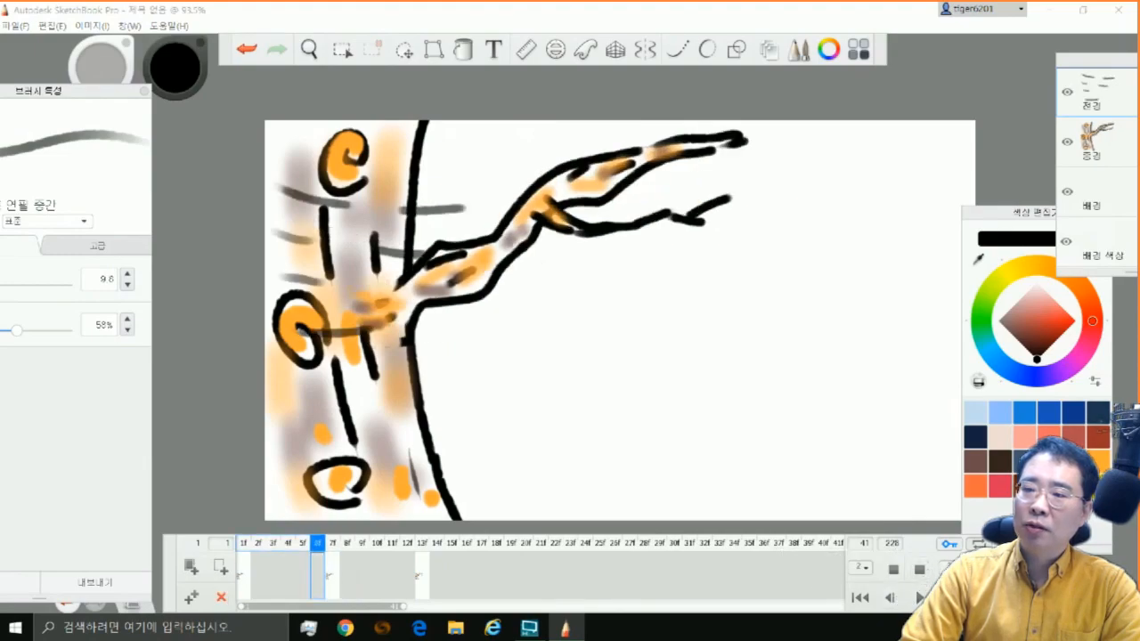
click(919, 597)
click(919, 597)
key(Right)
key(Right)
key(Right)
key(Right)
key(Right)
key(Left)
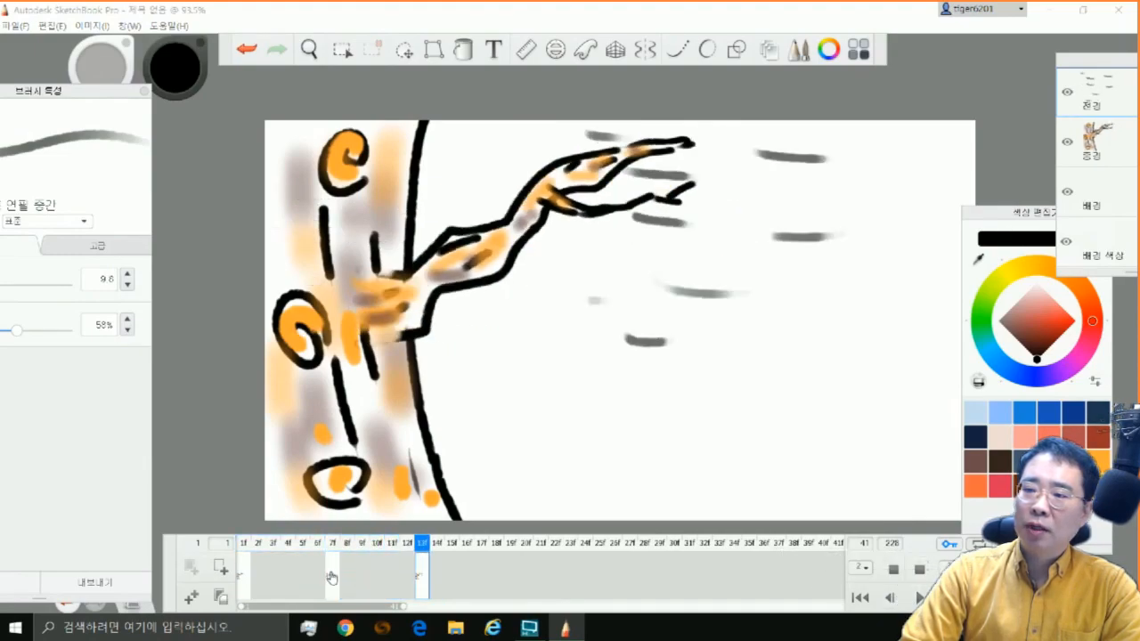
Bring the later two drawings forward so frames 1, 3 and 5 are used, and duplicate the drawings to fill frames 1 to 6
drag(334, 577, 259, 576)
drag(419, 575, 273, 579)
click(247, 575)
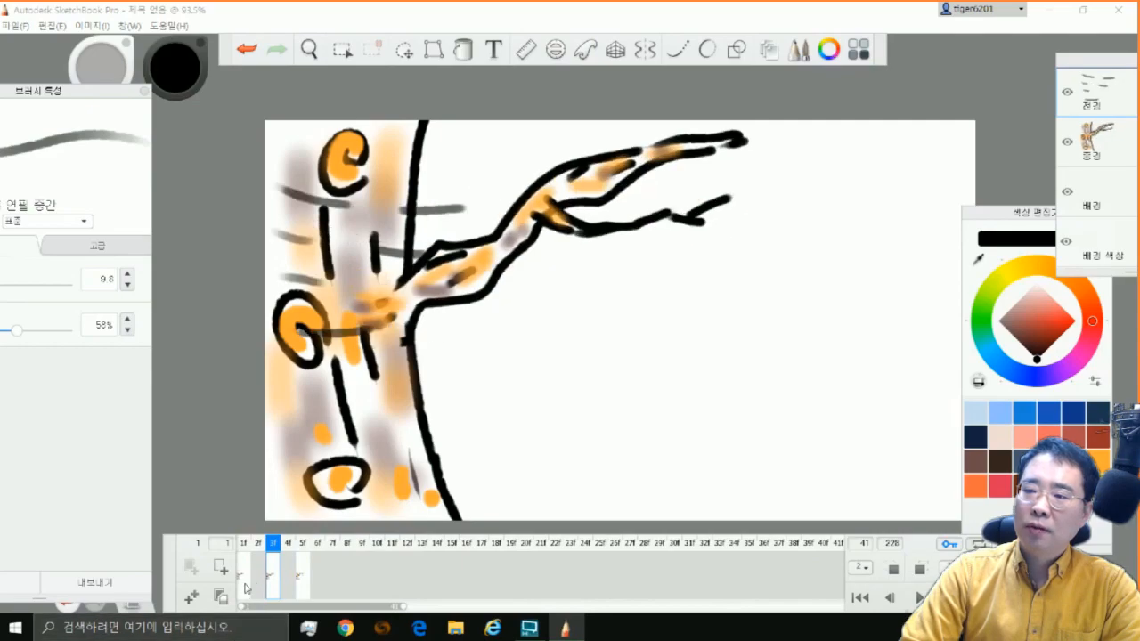
click(190, 600)
click(188, 602)
click(189, 603)
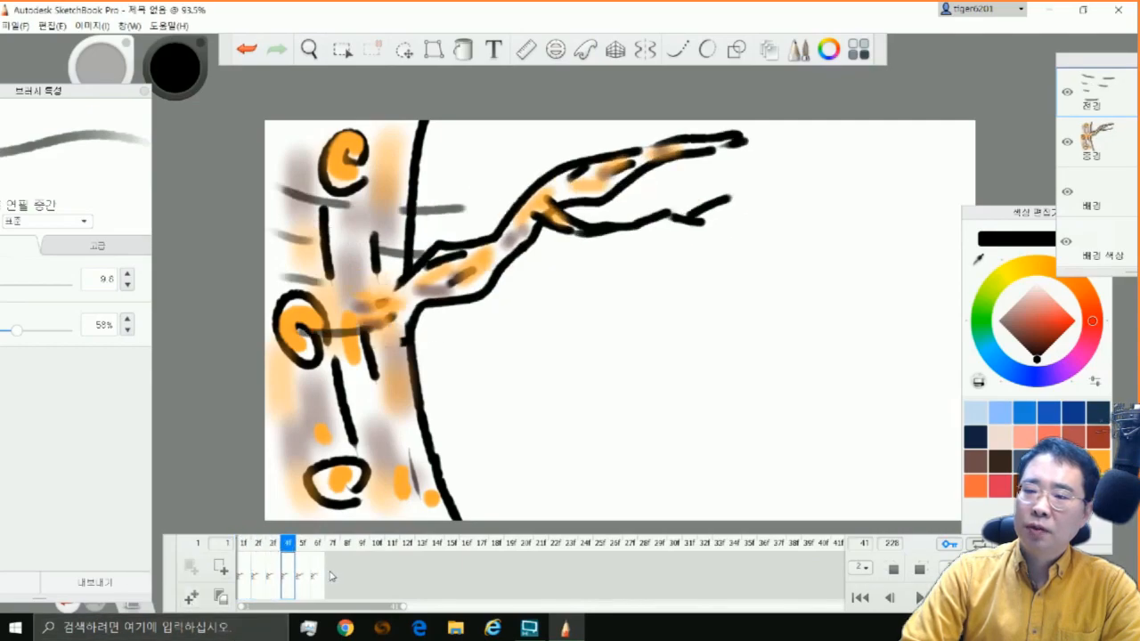
Spread the last two copies further along the timeline and duplicate drawings to fill frames 6 to 9 and 12 to 15
drag(320, 585, 377, 577)
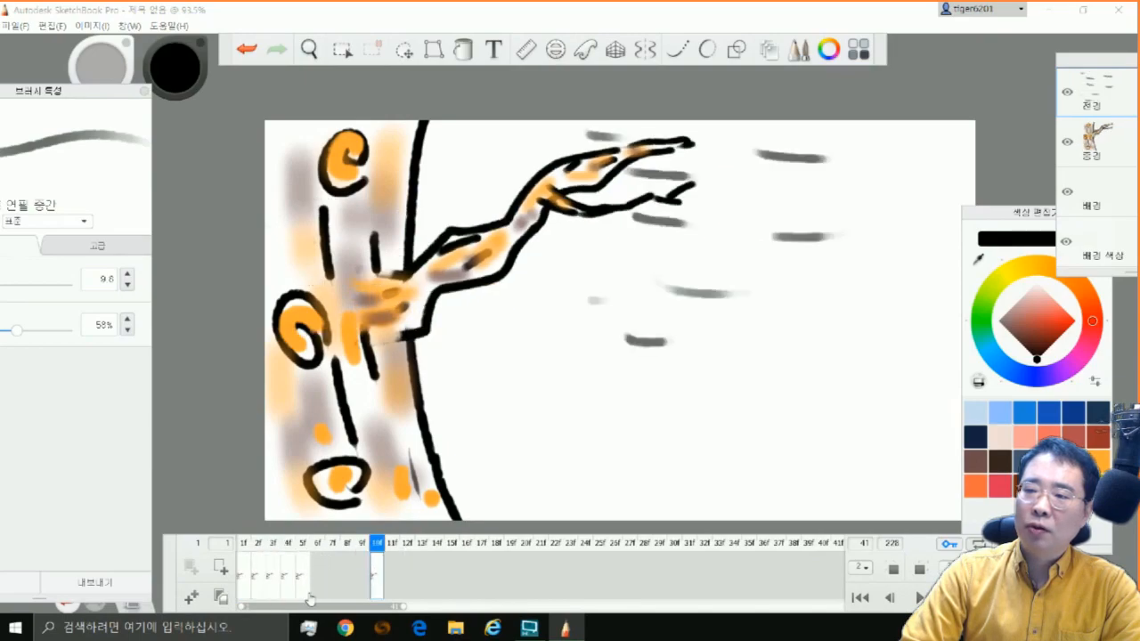
drag(302, 589, 409, 579)
click(317, 581)
click(192, 598)
click(193, 597)
click(192, 598)
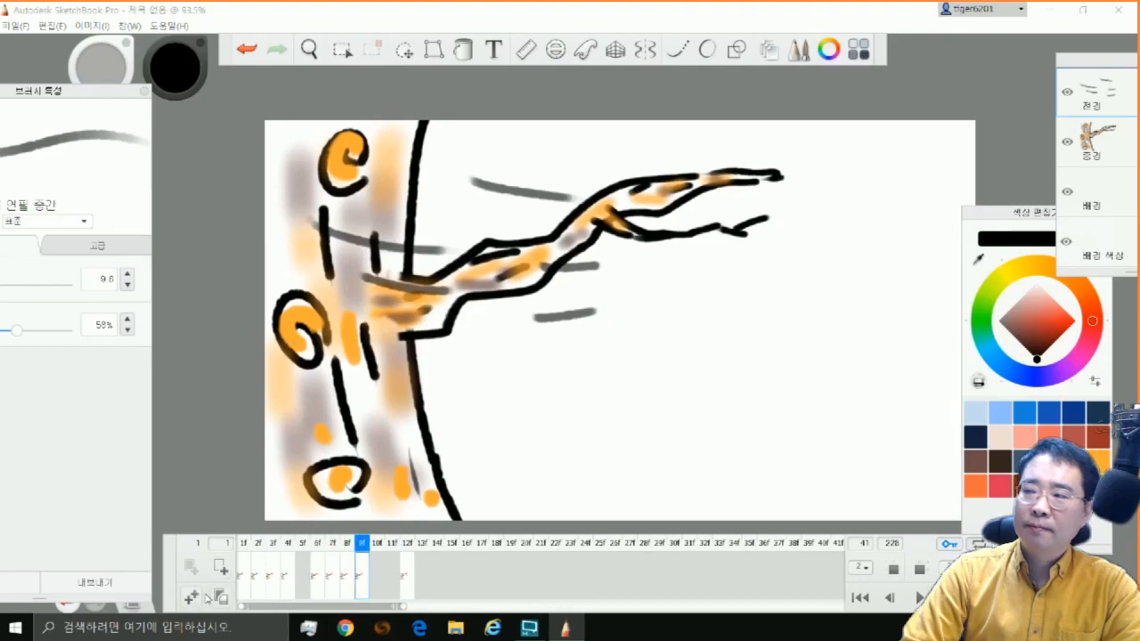
click(409, 578)
click(192, 599)
click(191, 600)
click(191, 599)
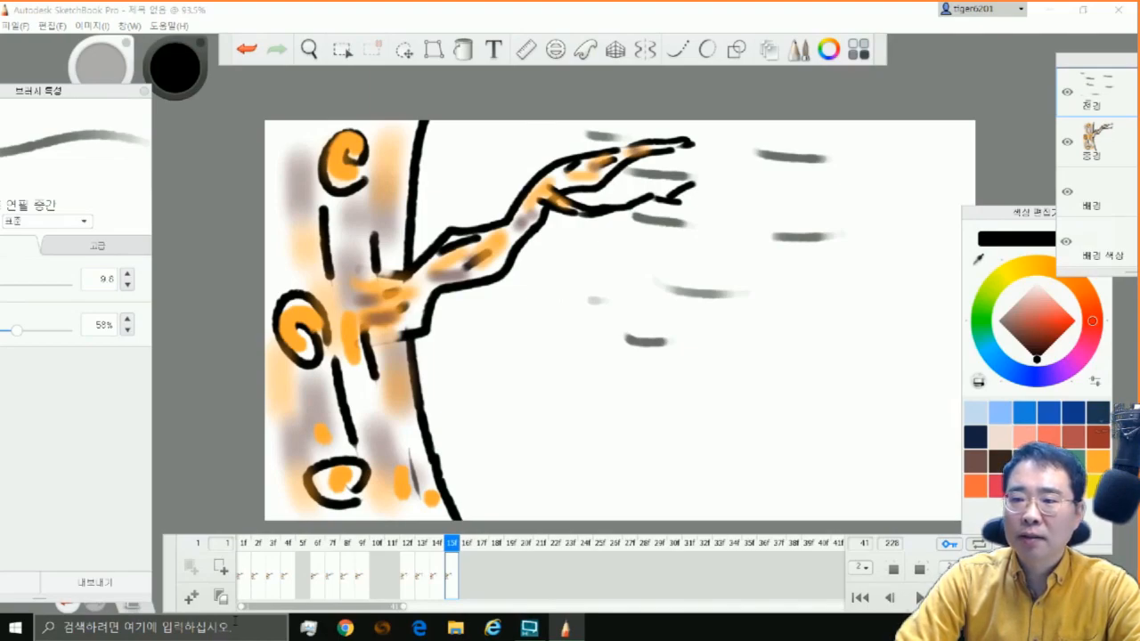
Check the pose order in the first frames and move the drawing on frame 7 to the empty frame 5
click(258, 577)
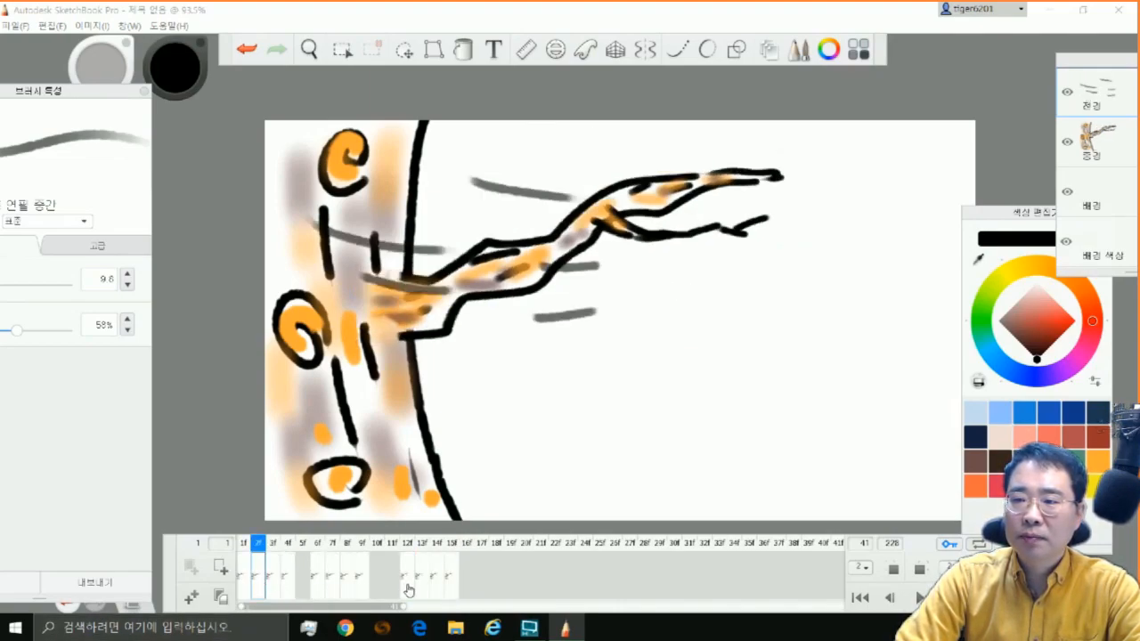
click(279, 593)
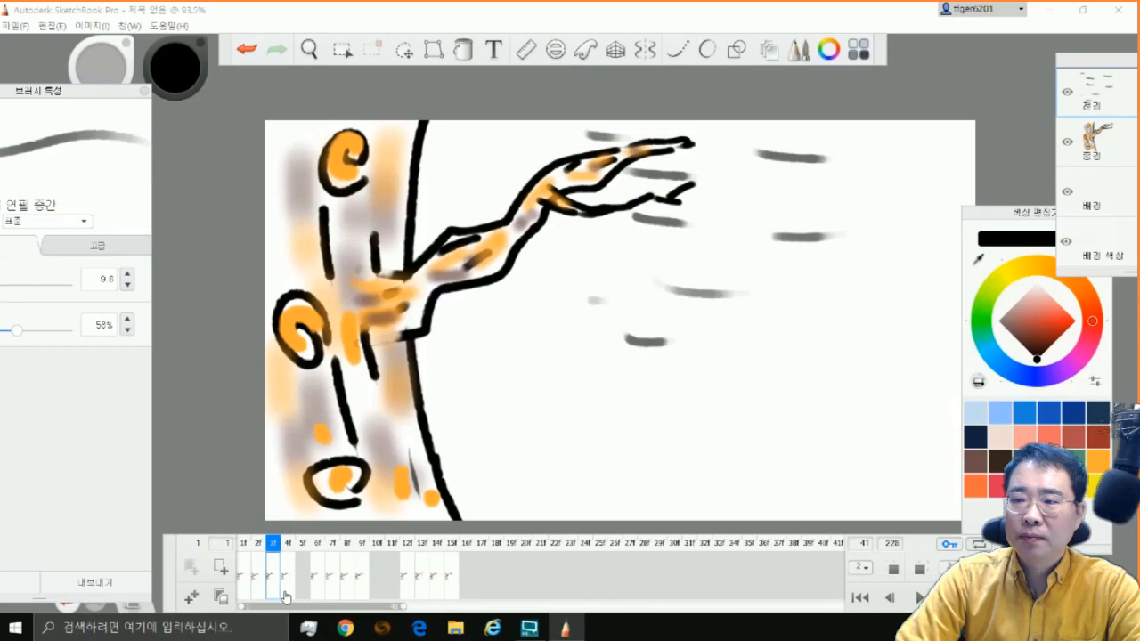
click(245, 582)
click(260, 588)
click(275, 580)
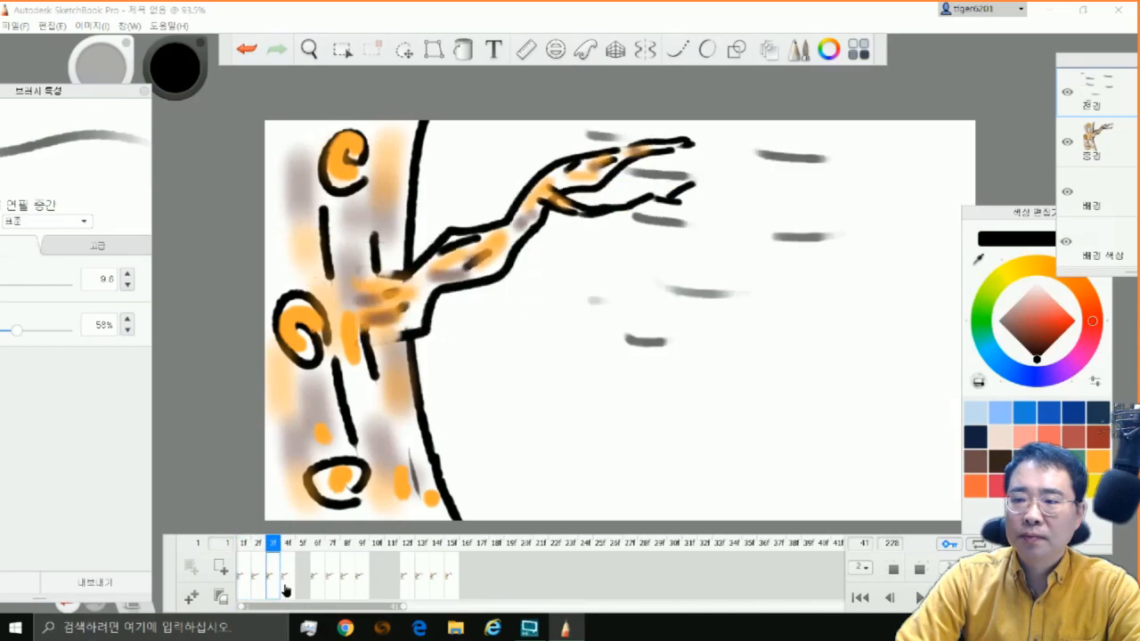
click(286, 586)
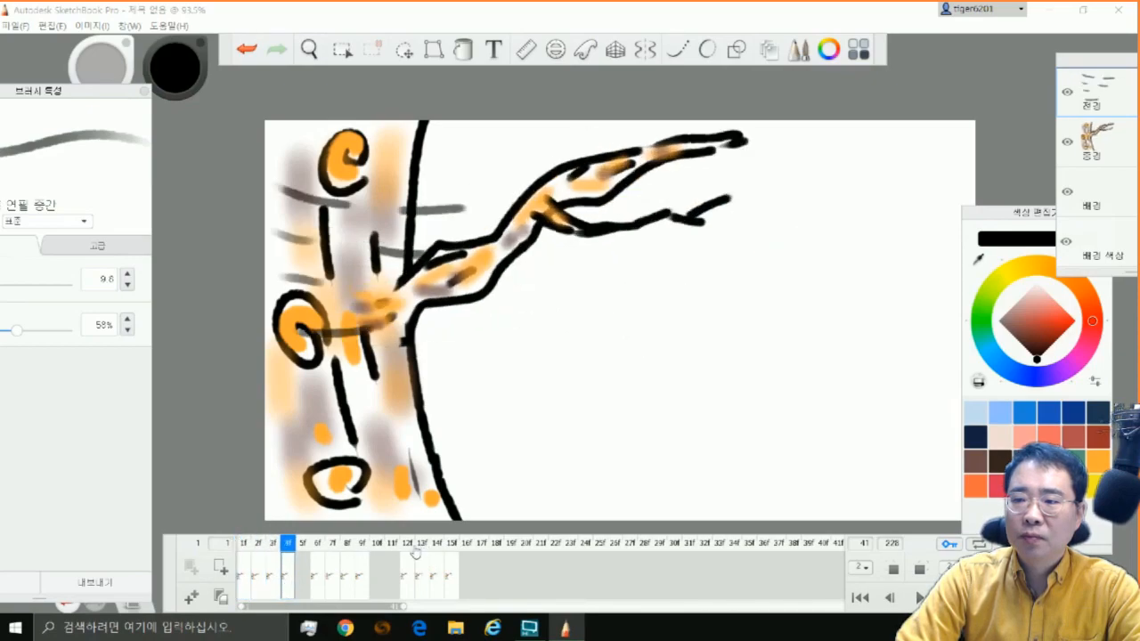
click(333, 588)
drag(332, 591, 305, 595)
Review frames 1 to 5 and place the drawing from frame 13 at frame 6
click(244, 588)
click(258, 588)
click(272, 588)
click(286, 588)
click(302, 588)
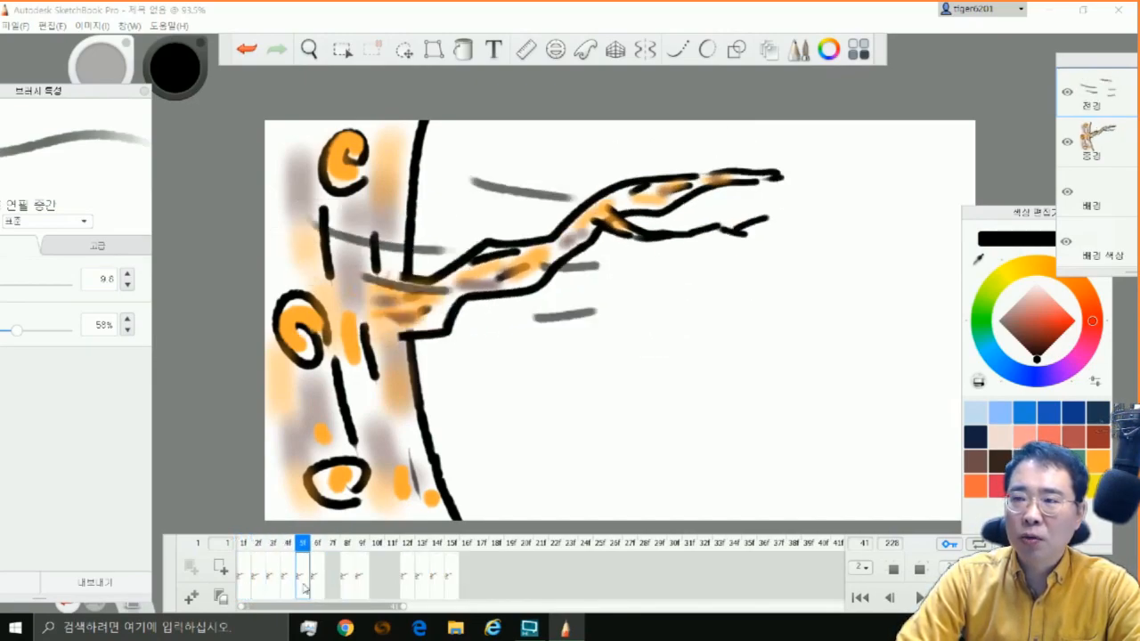
click(407, 587)
click(423, 590)
drag(425, 592, 317, 604)
Step repeatedly through frames 1 to 8 to examine the order of the branch poses and wind streaks
click(250, 589)
click(260, 591)
click(275, 593)
click(288, 590)
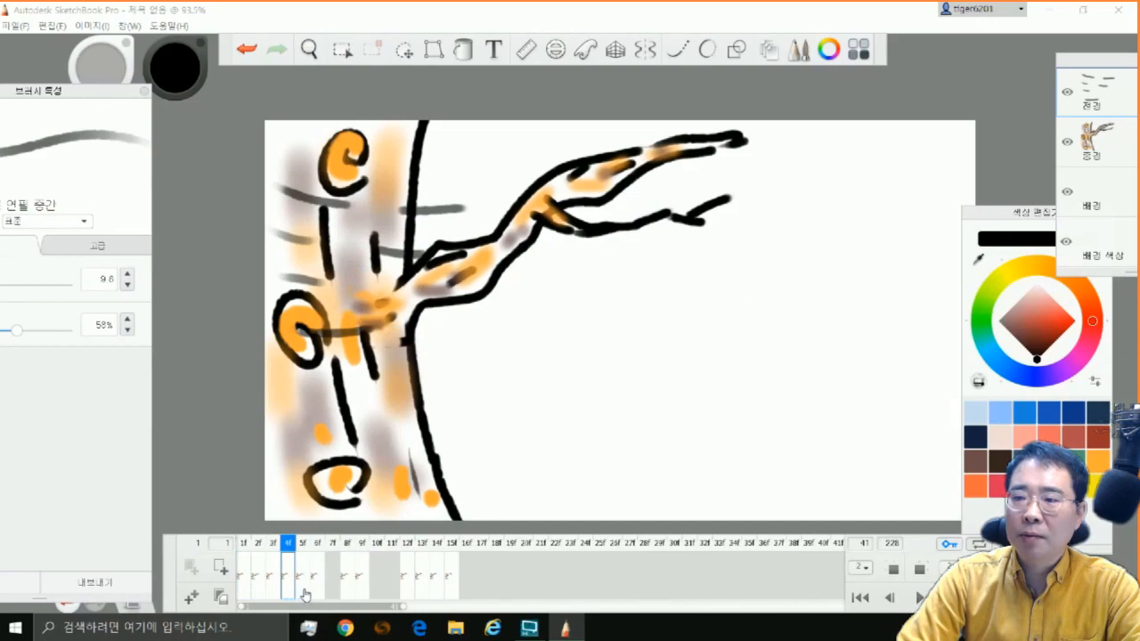
click(304, 593)
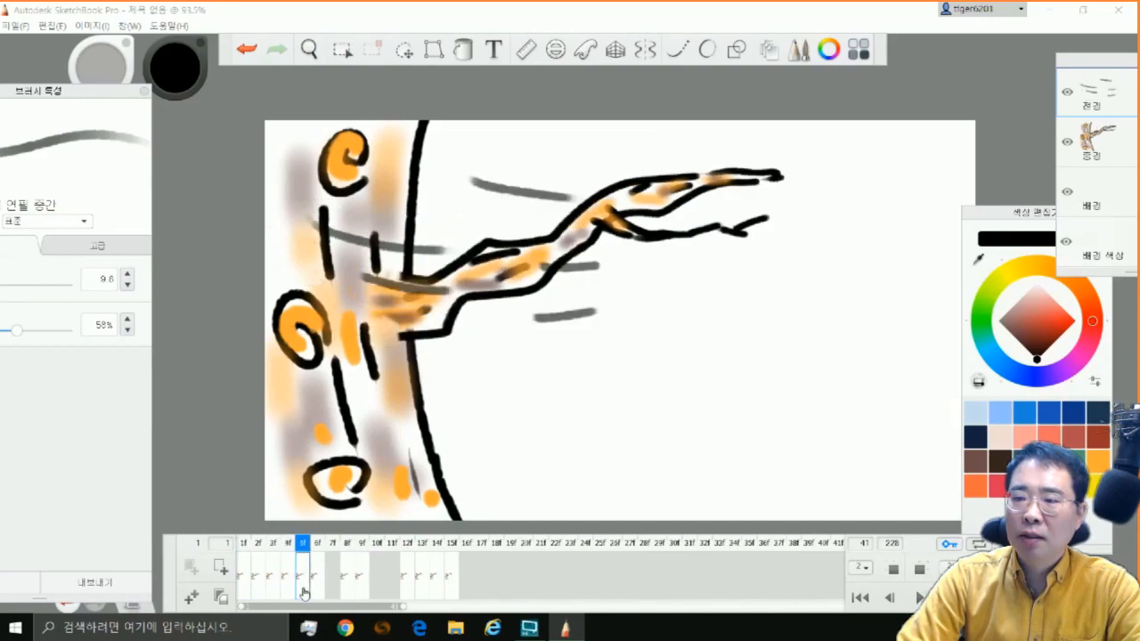
click(318, 588)
click(302, 591)
click(318, 589)
click(348, 589)
click(319, 591)
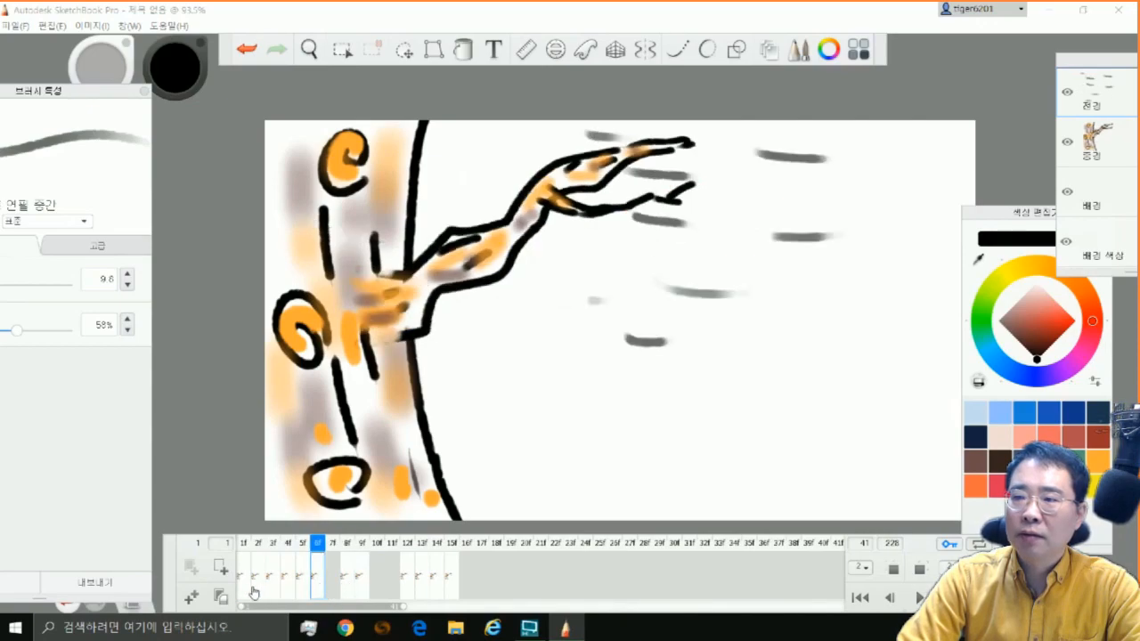
click(244, 592)
click(258, 591)
click(274, 591)
click(288, 591)
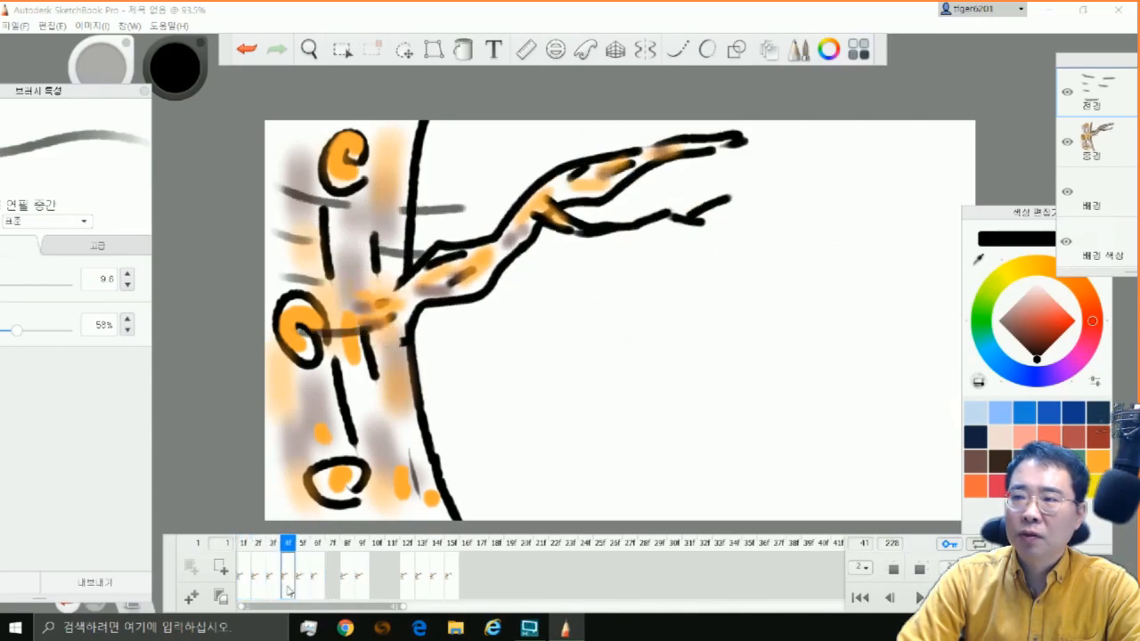
click(303, 591)
click(317, 588)
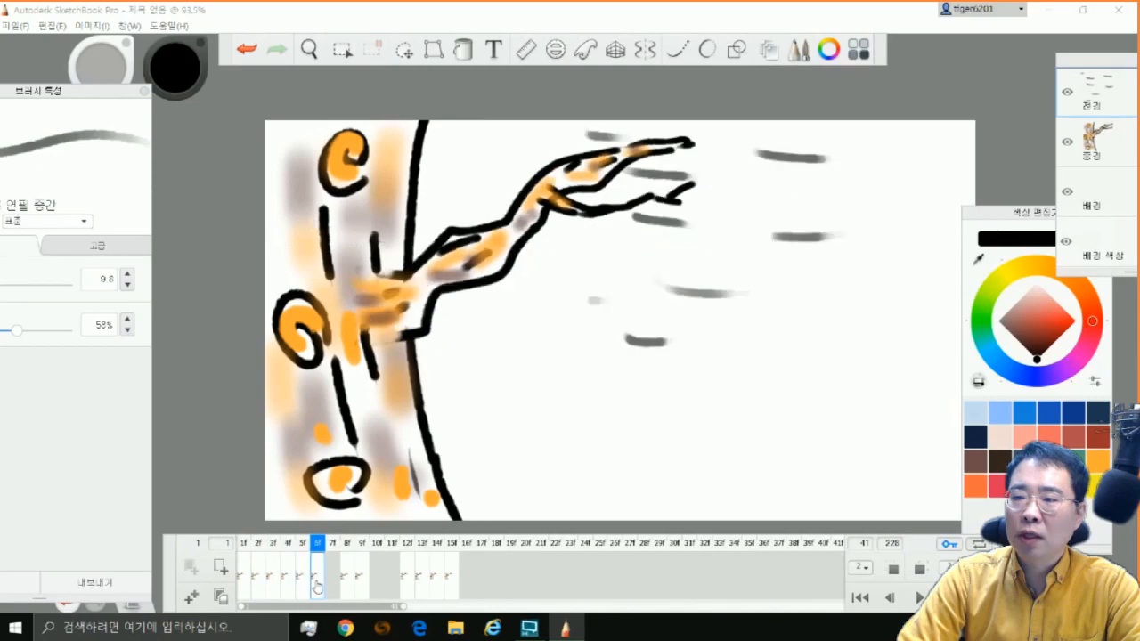
click(349, 592)
click(319, 592)
click(347, 592)
Move the drawing on frame 12 to the empty frame 7 and check the frames following it
click(414, 590)
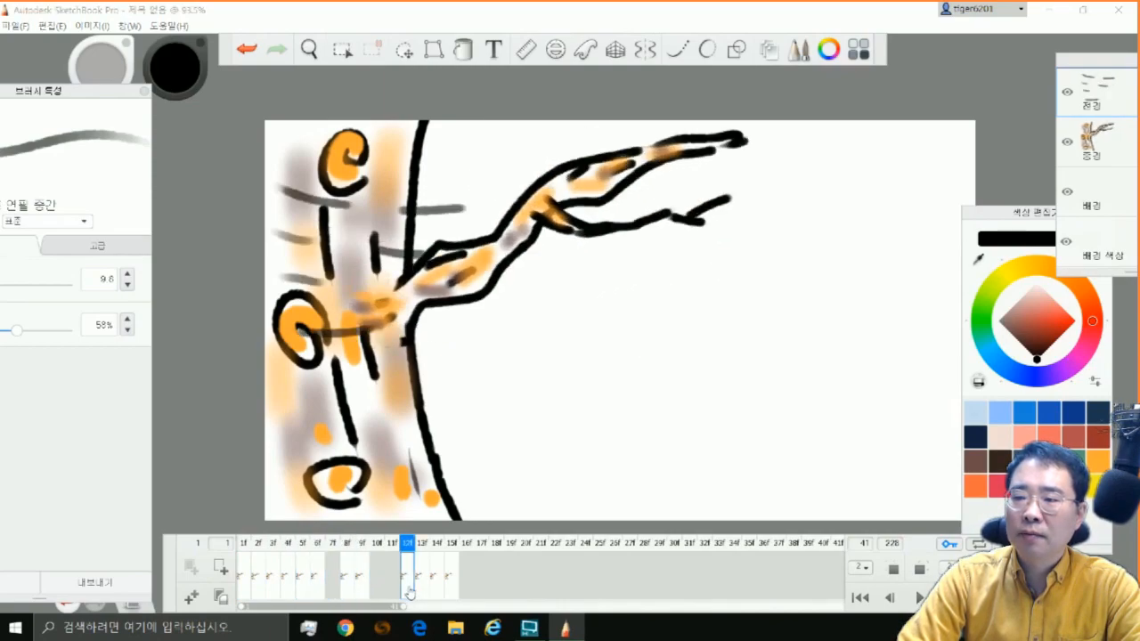
click(333, 591)
click(347, 593)
click(363, 591)
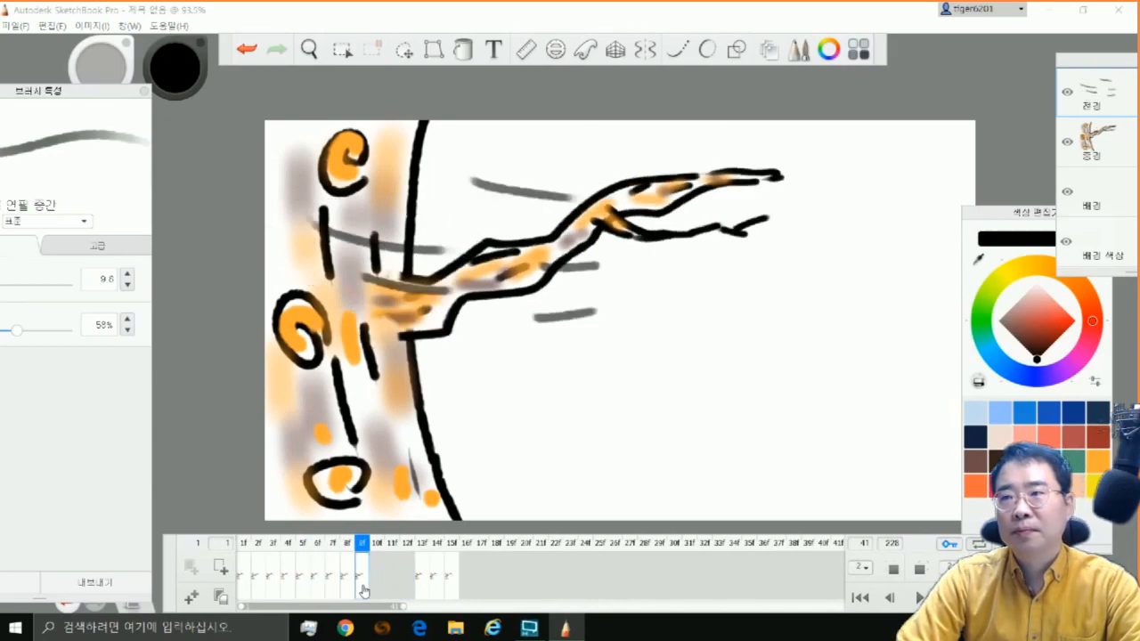
Move the drawing on frame 9 to frame 11 and compare the poses on frames 6 to 8 and 13
drag(363, 591, 392, 587)
click(424, 590)
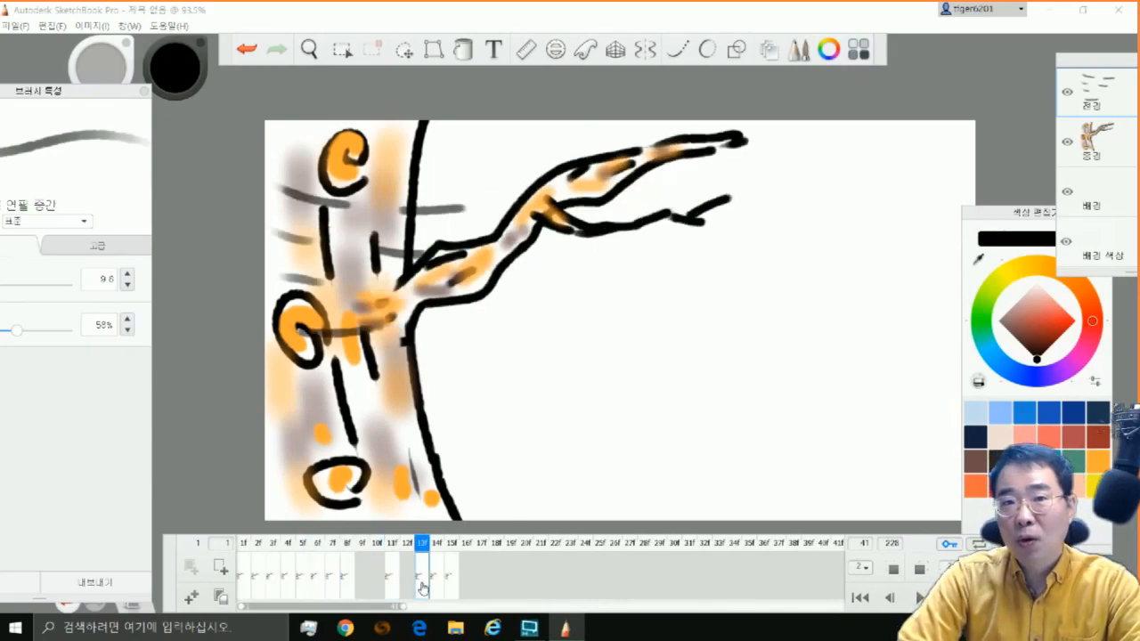
click(347, 591)
click(333, 591)
click(318, 591)
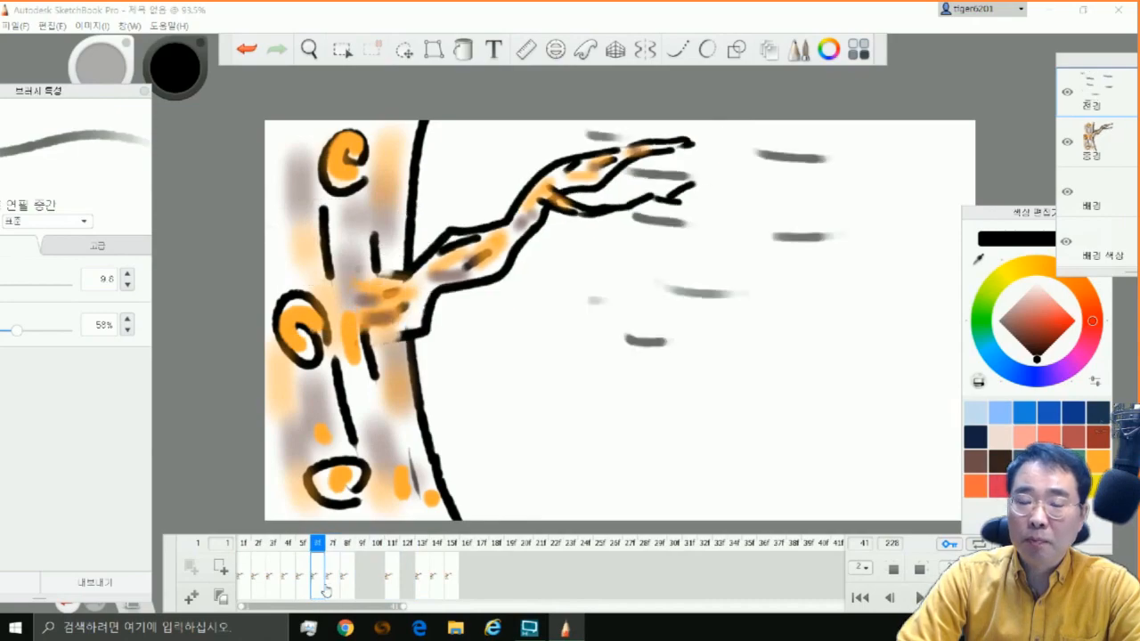
click(332, 591)
click(348, 593)
Fill the remaining gaps with the drawings from frames 13 to 15 so that frames 1 to 12 run consecutively
drag(450, 584, 407, 577)
click(393, 586)
click(419, 585)
click(393, 590)
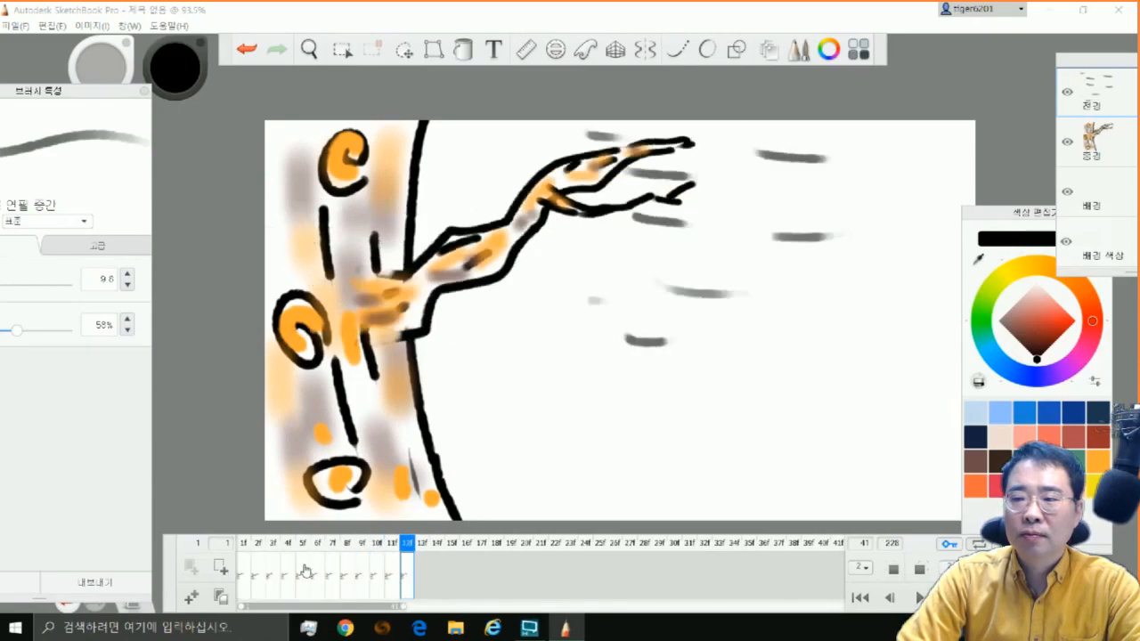
Insert three empty frames after each drawing so that the drawings sit four frames apart
drag(299, 544, 466, 544)
click(243, 570)
click(190, 598)
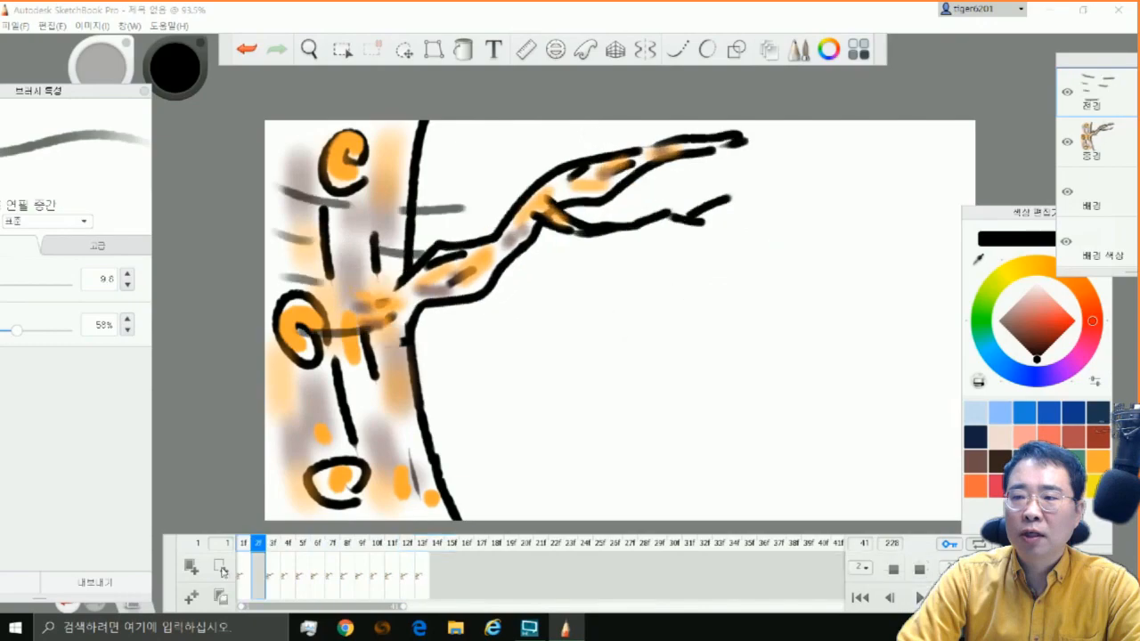
click(191, 597)
click(191, 598)
click(304, 581)
click(222, 570)
click(221, 570)
click(222, 570)
click(363, 581)
triple_click(222, 570)
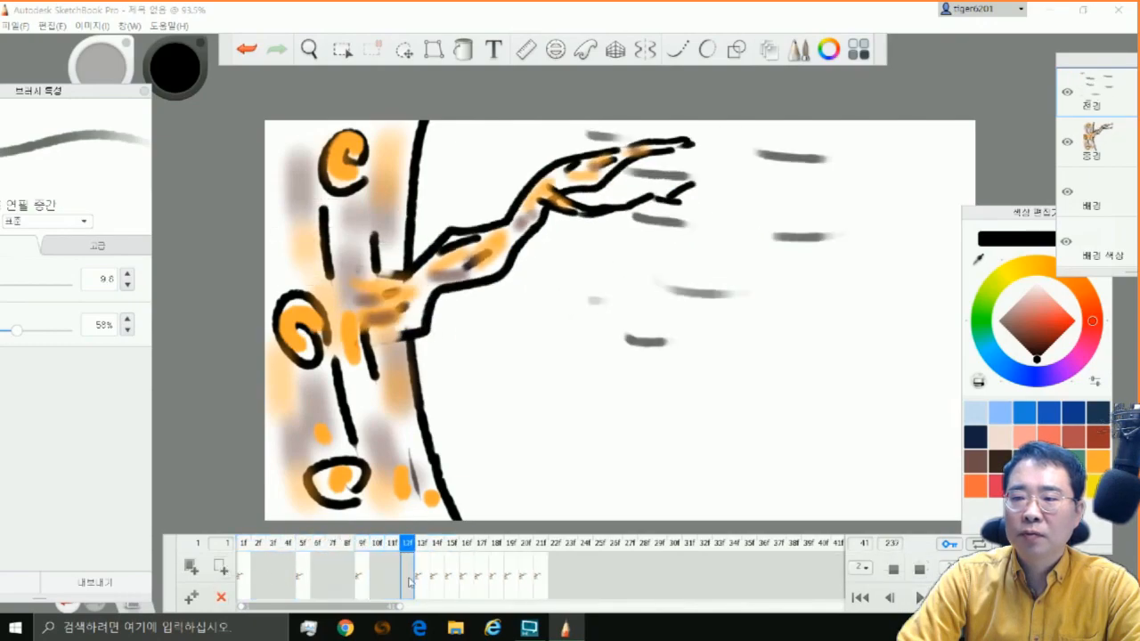
click(419, 582)
click(222, 571)
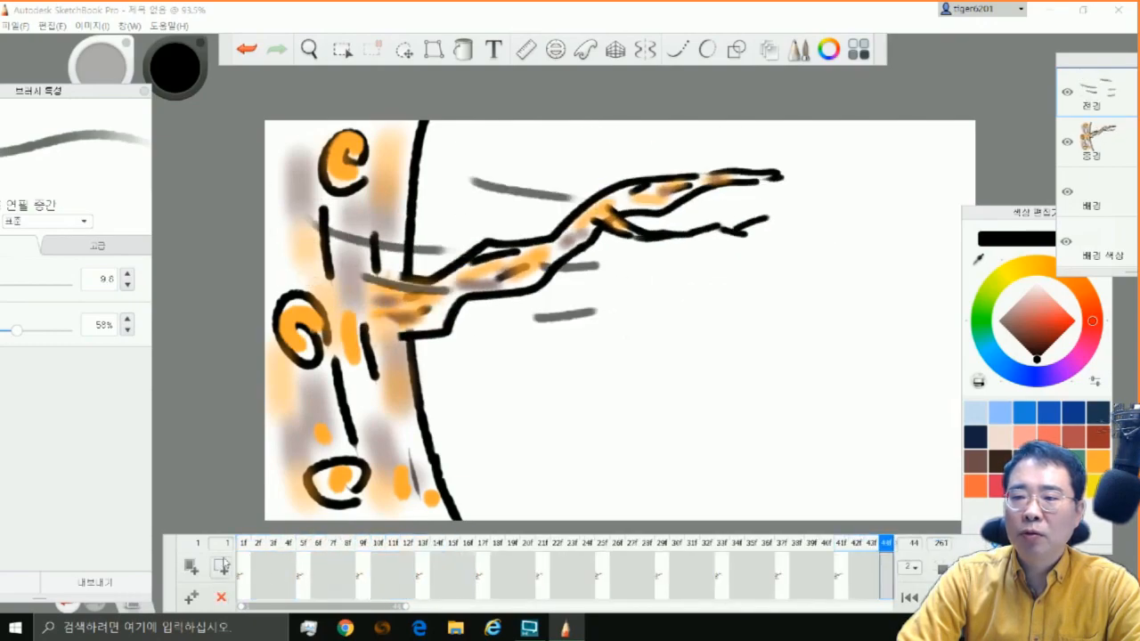
drag(303, 544, 543, 544)
click(411, 608)
drag(410, 610, 202, 605)
Delete the empty frames and surplus drawings, keeping only the first three branch poses on frames 1 to 3
click(260, 567)
click(221, 599)
click(222, 598)
click(222, 598)
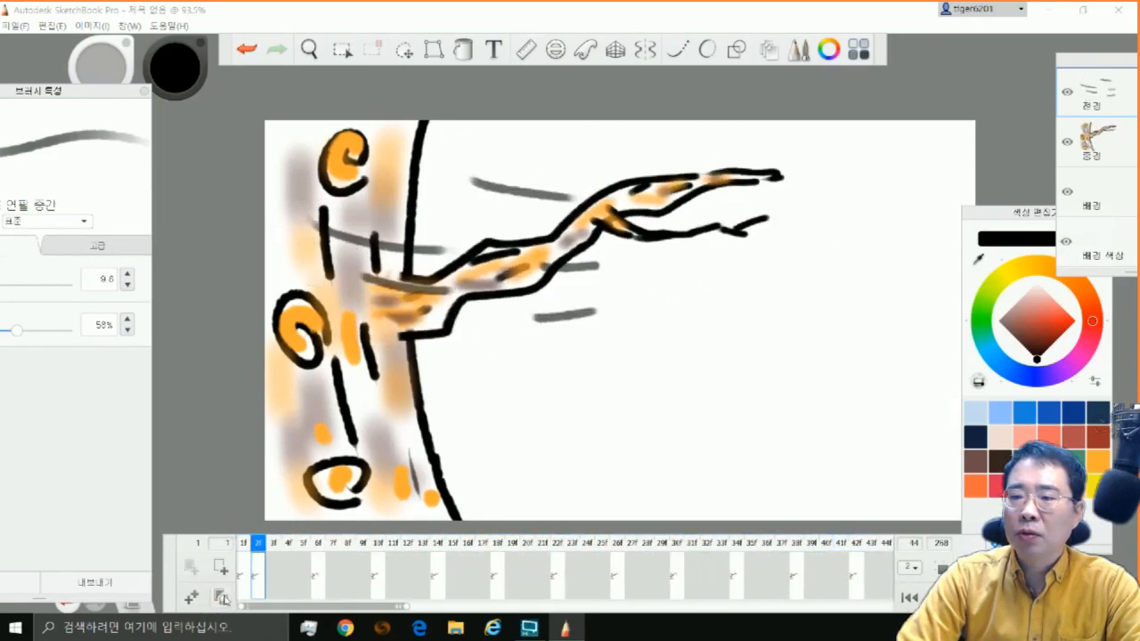
click(272, 579)
click(222, 597)
click(221, 598)
click(222, 597)
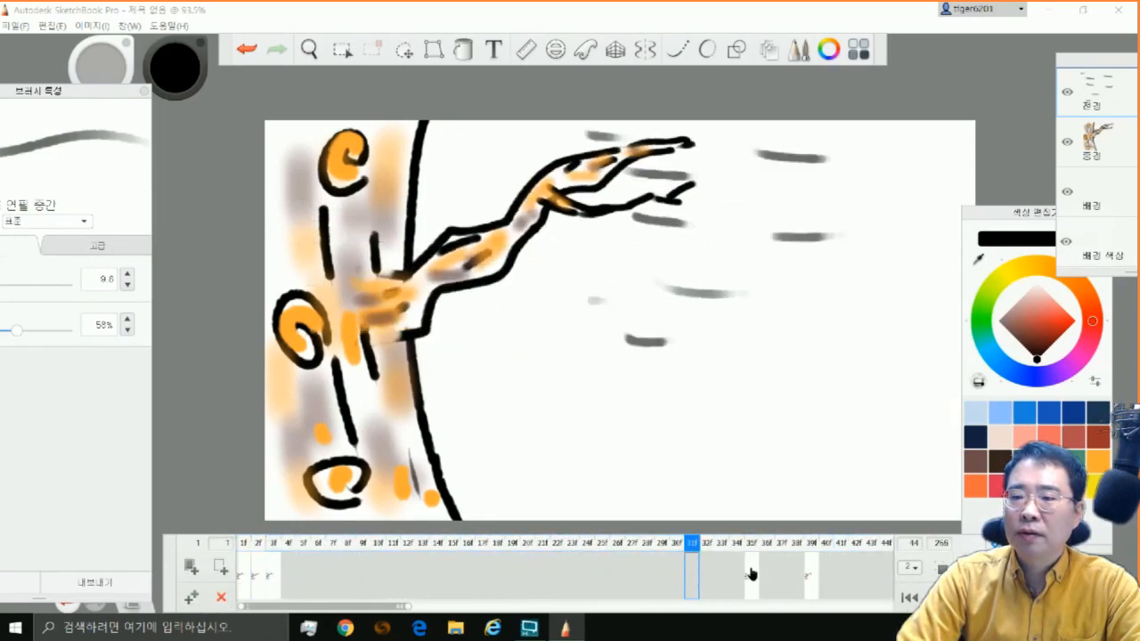
click(751, 575)
click(222, 597)
click(811, 574)
click(222, 597)
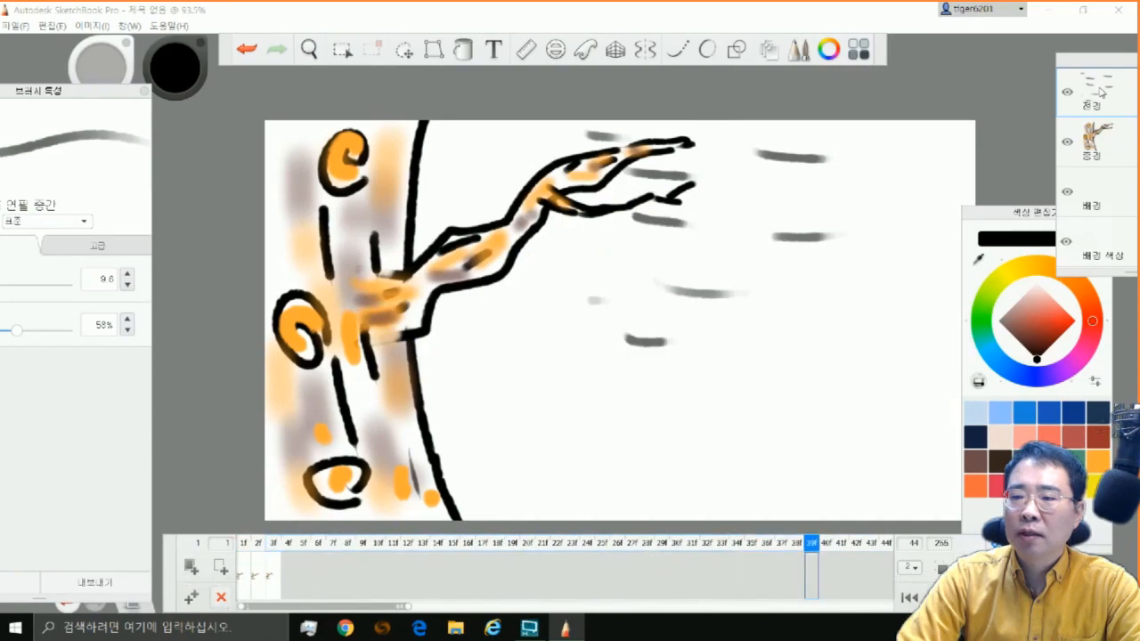
On frame 1, cut the wind streaks from the foreground layer and paste them onto the middle layer holding the tree
click(247, 568)
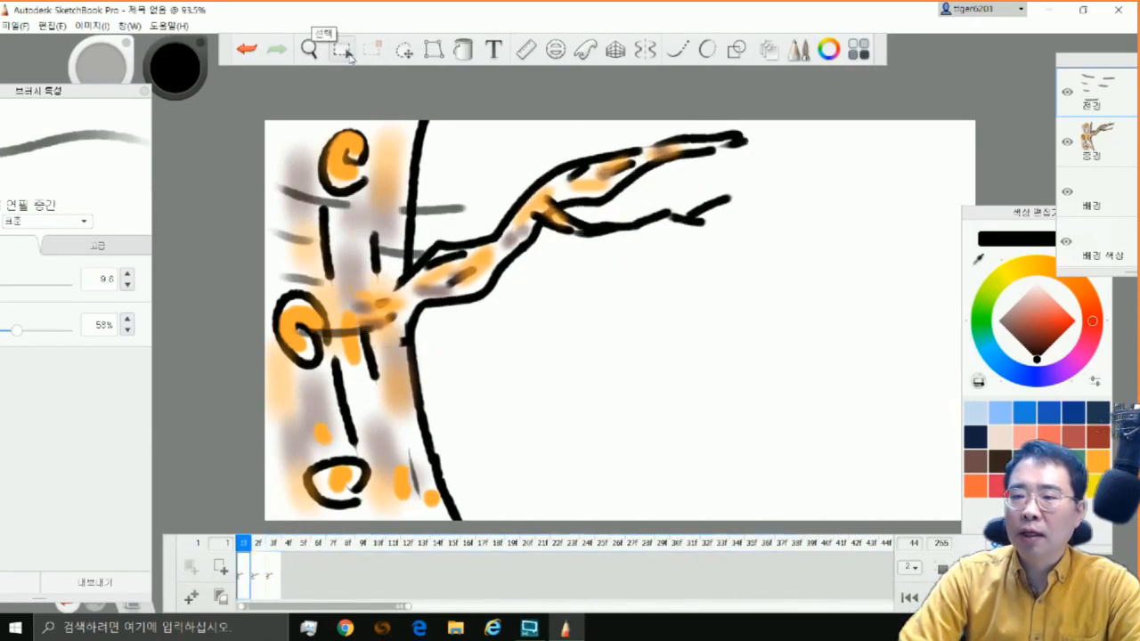
click(344, 50)
drag(249, 107, 958, 521)
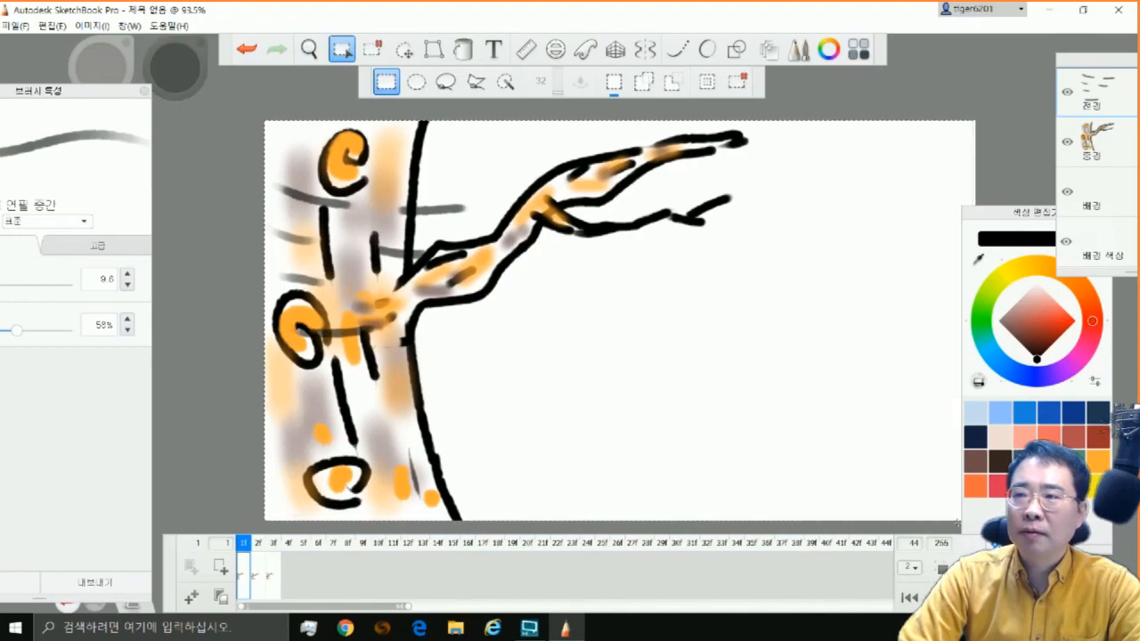
click(52, 25)
click(43, 74)
click(52, 26)
click(53, 116)
On frame 2, cut the wind streaks from the foreground layer and paste them onto the tree layer
click(258, 575)
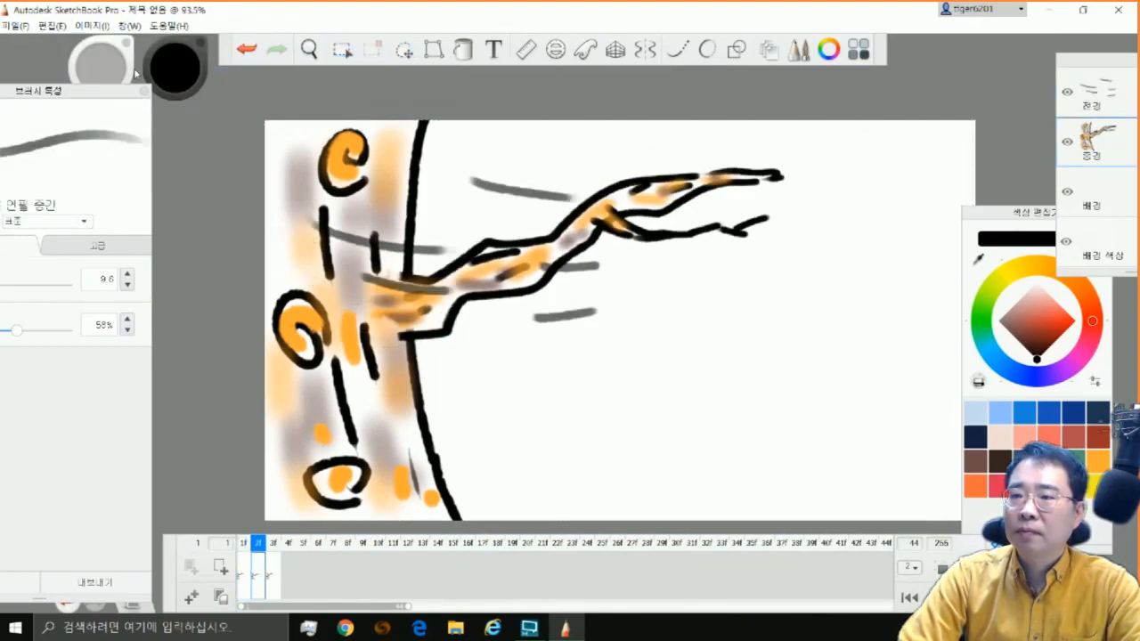
click(89, 26)
mouse_move(55, 27)
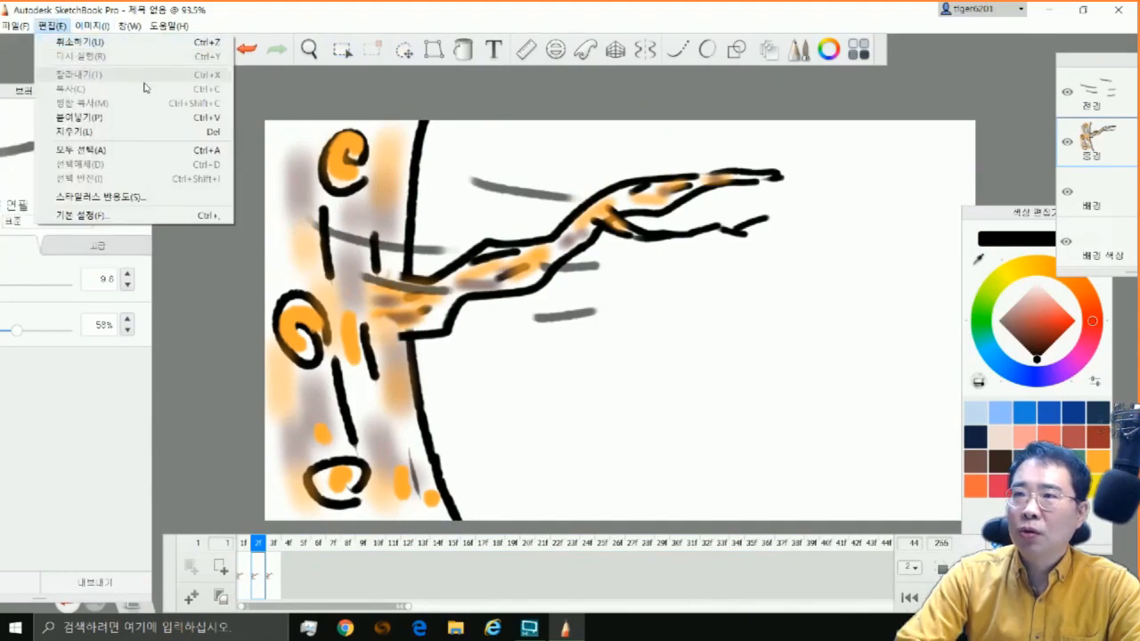
click(1099, 99)
click(342, 50)
mouse_move(266, 99)
mouse_down()
mouse_move(542, 511)
mouse_move(979, 525)
mouse_up()
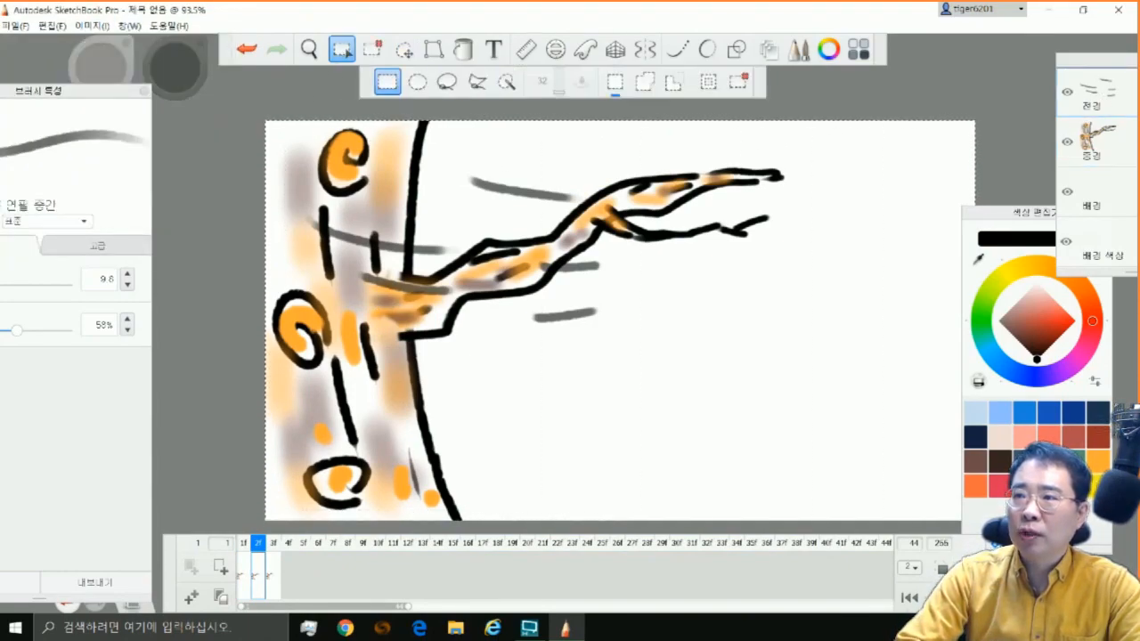
click(52, 25)
click(53, 75)
click(1094, 141)
click(53, 26)
click(55, 110)
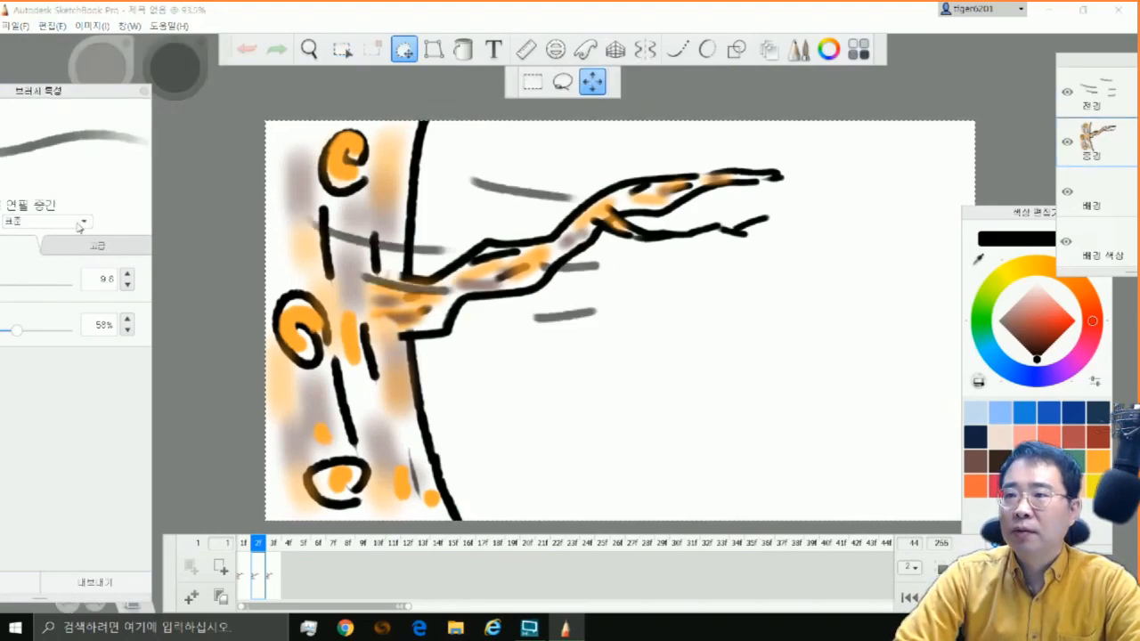
On frame 3, cut the foreground layer's wind streaks and paste them onto the middle tree layer
click(275, 569)
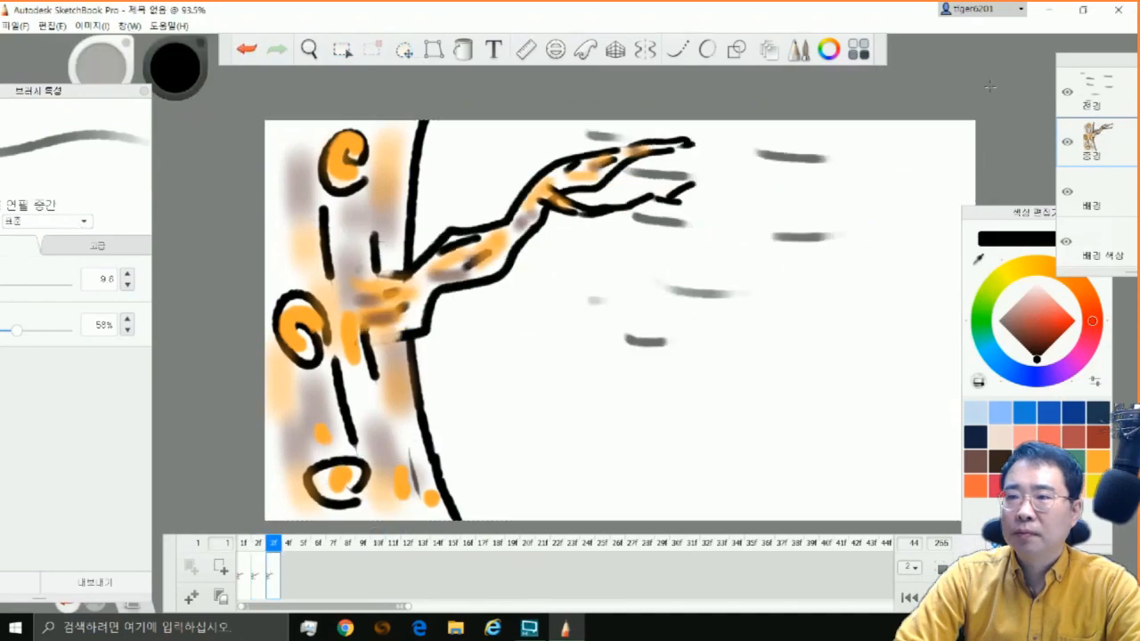
key(m)
key(ctrl+a)
click(52, 26)
click(89, 74)
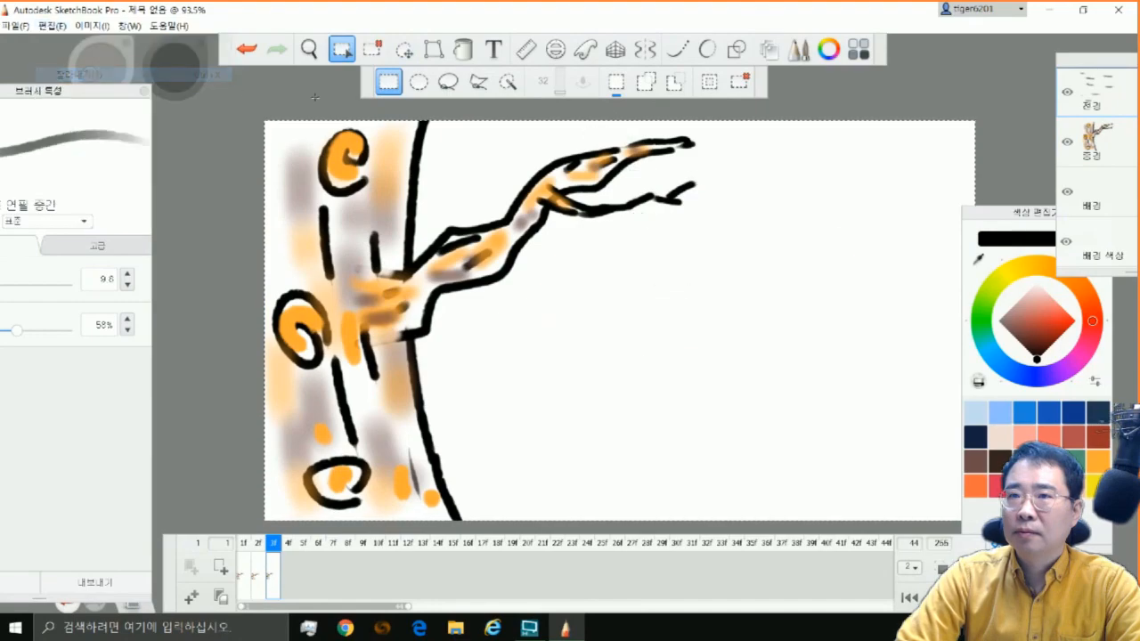
click(52, 26)
click(89, 114)
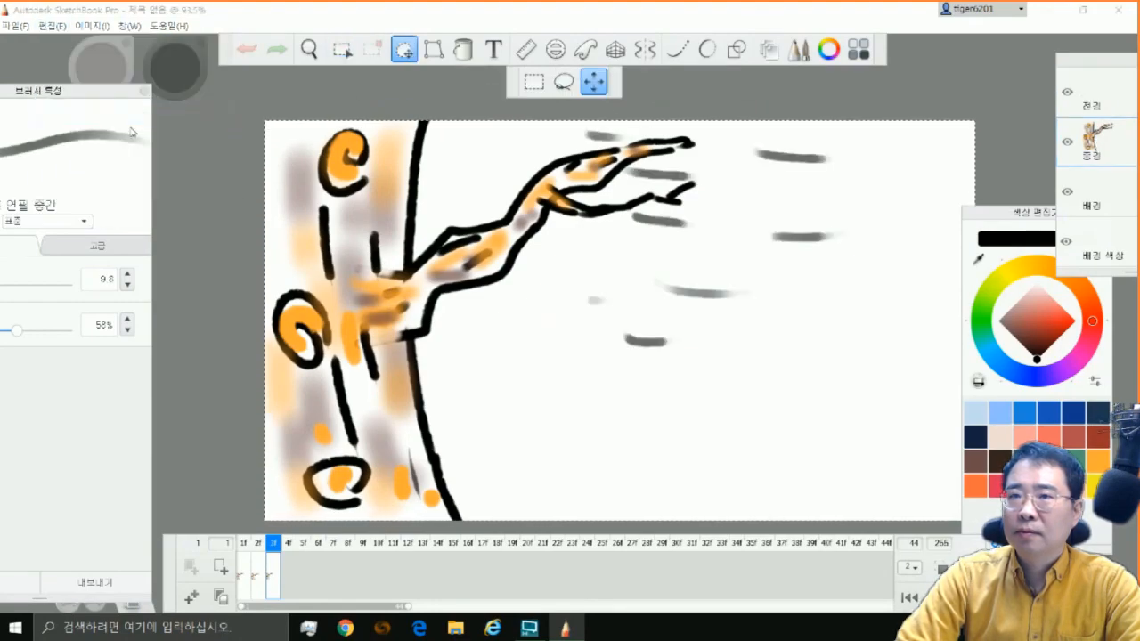
Duplicate the three drawings in order so that the sequence repeats across frames 1 to 9
click(243, 592)
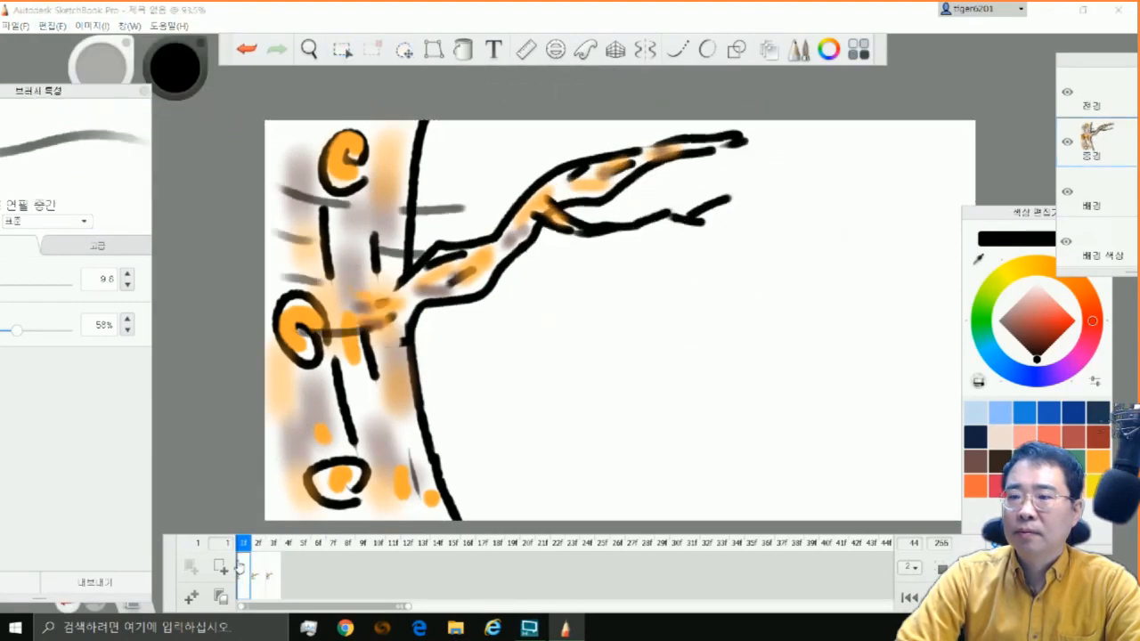
click(217, 595)
click(217, 596)
click(216, 596)
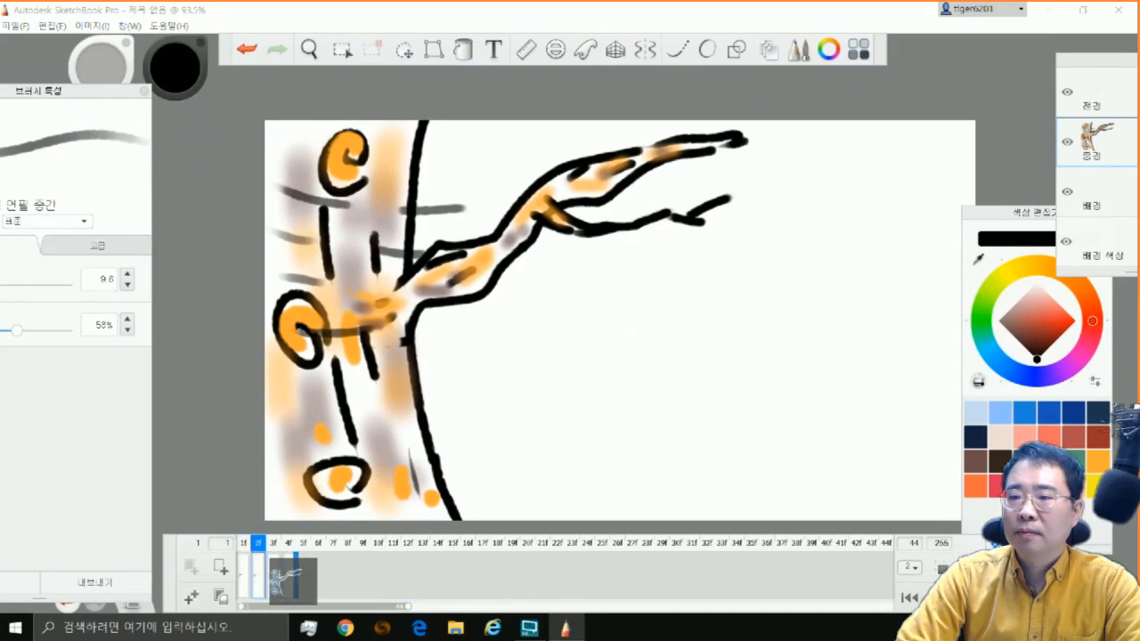
click(216, 596)
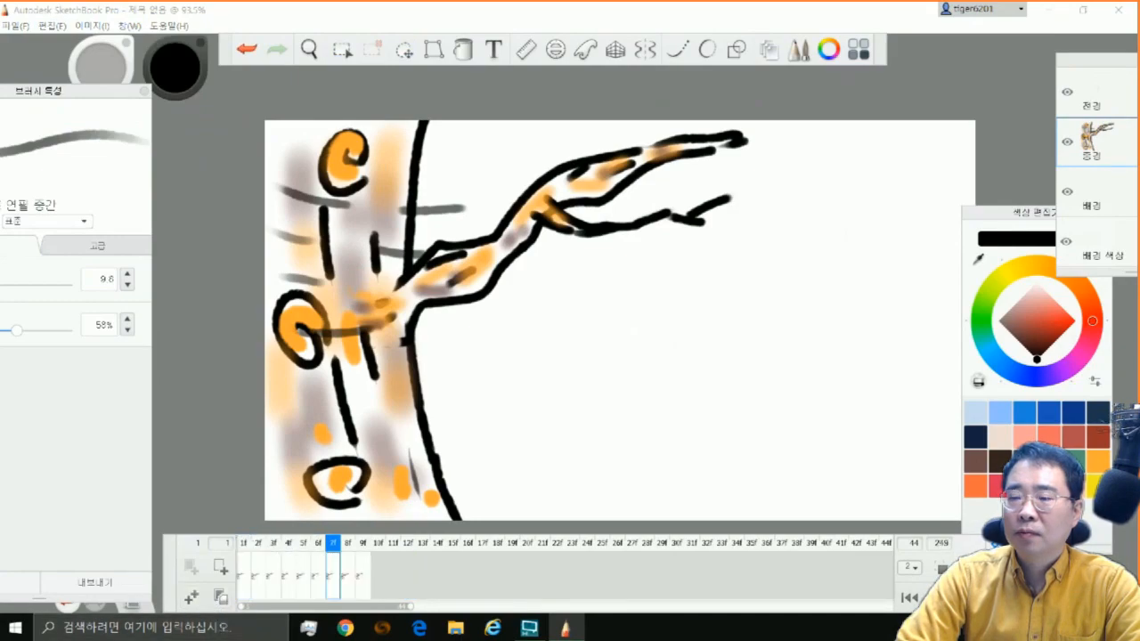
key(space)
key(space)
Set the medium art pencil's opacity to 100% and draw a thick leaf stem and midrib on frame 1's foreground layer
drag(66, 91, 242, 87)
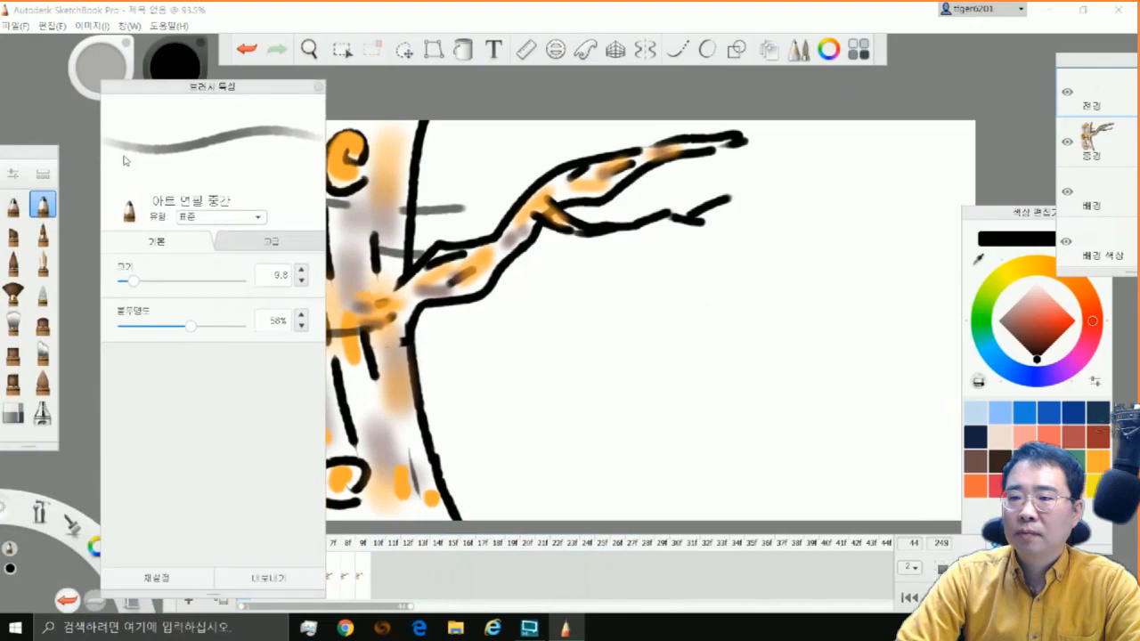
drag(194, 327, 244, 327)
drag(240, 88, 172, 86)
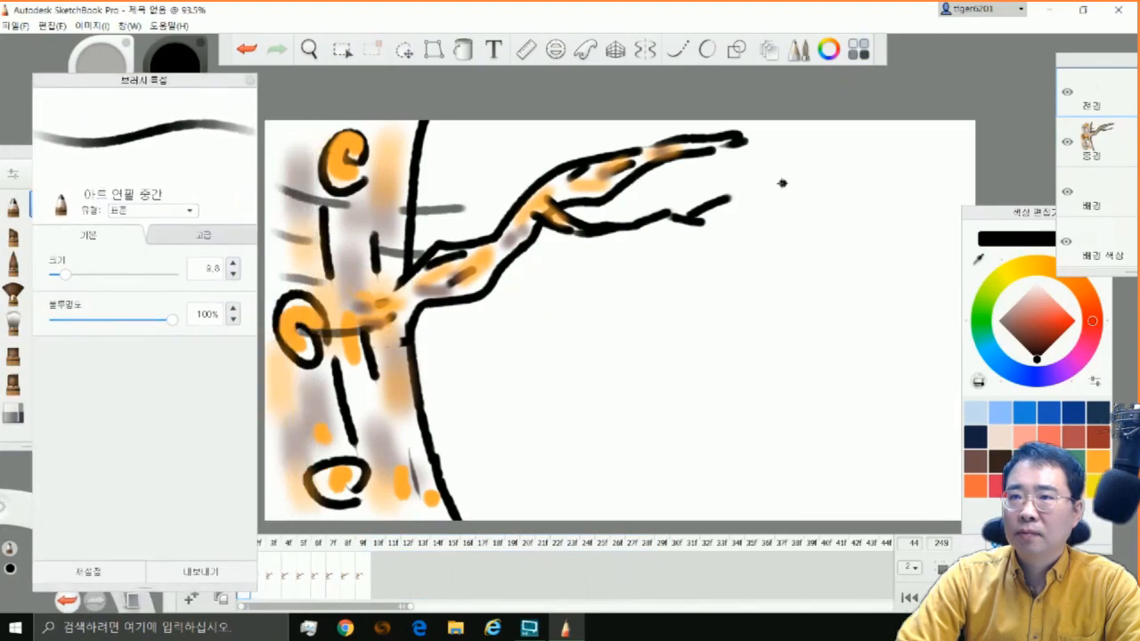
drag(785, 184, 787, 347)
key(ctrl+z)
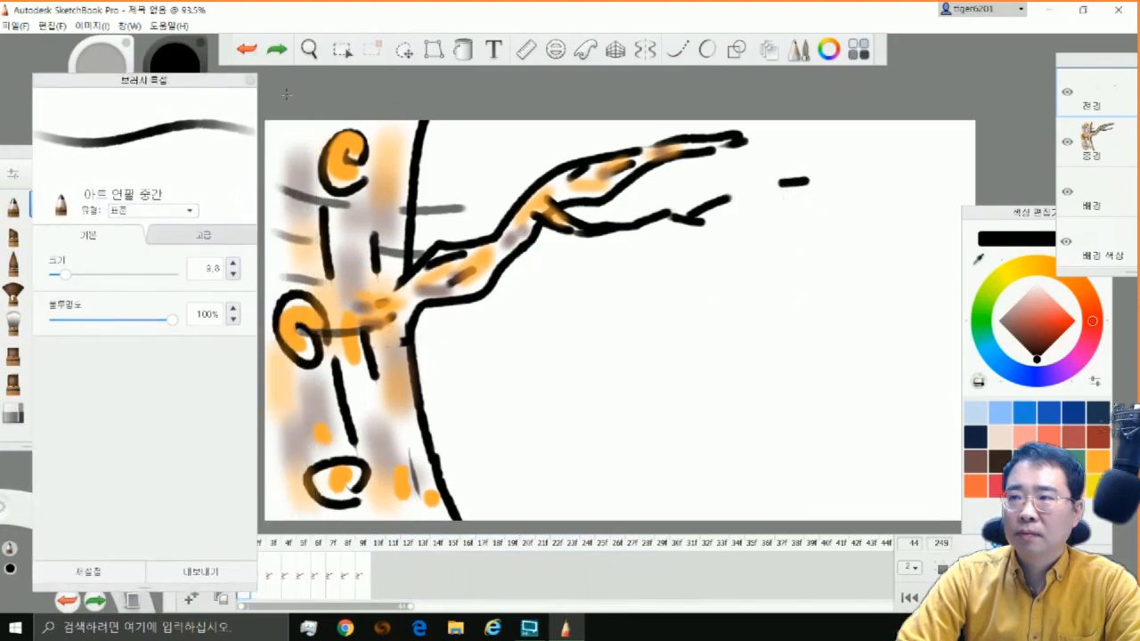
mouse_move(784, 183)
mouse_down()
mouse_move(793, 263)
mouse_move(805, 258)
mouse_move(787, 401)
mouse_up()
Set the brush size to 5.0 and draw a jagged closed leaf outline with side veins and a small hole around the midrib
key([)
key([)
key([)
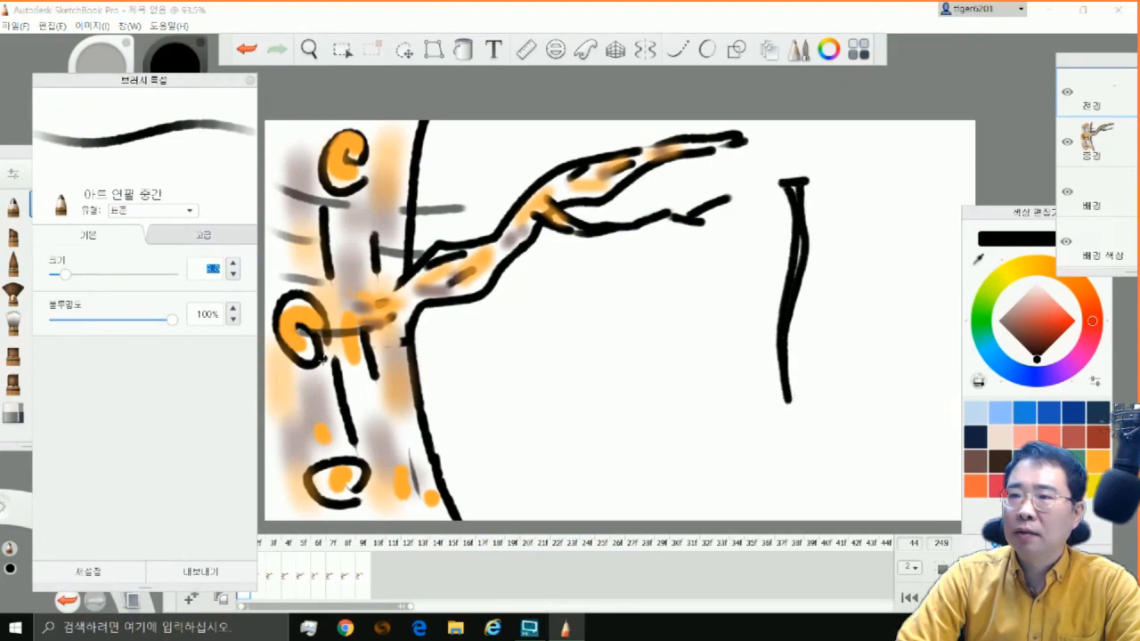
drag(762, 224, 790, 211)
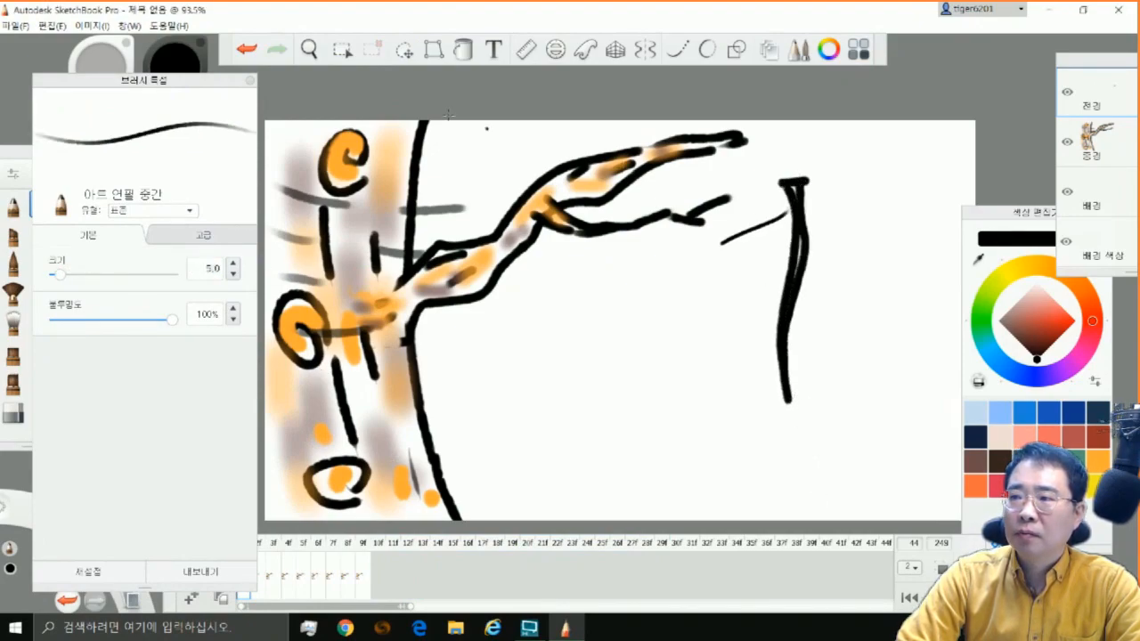
key(ctrl+z)
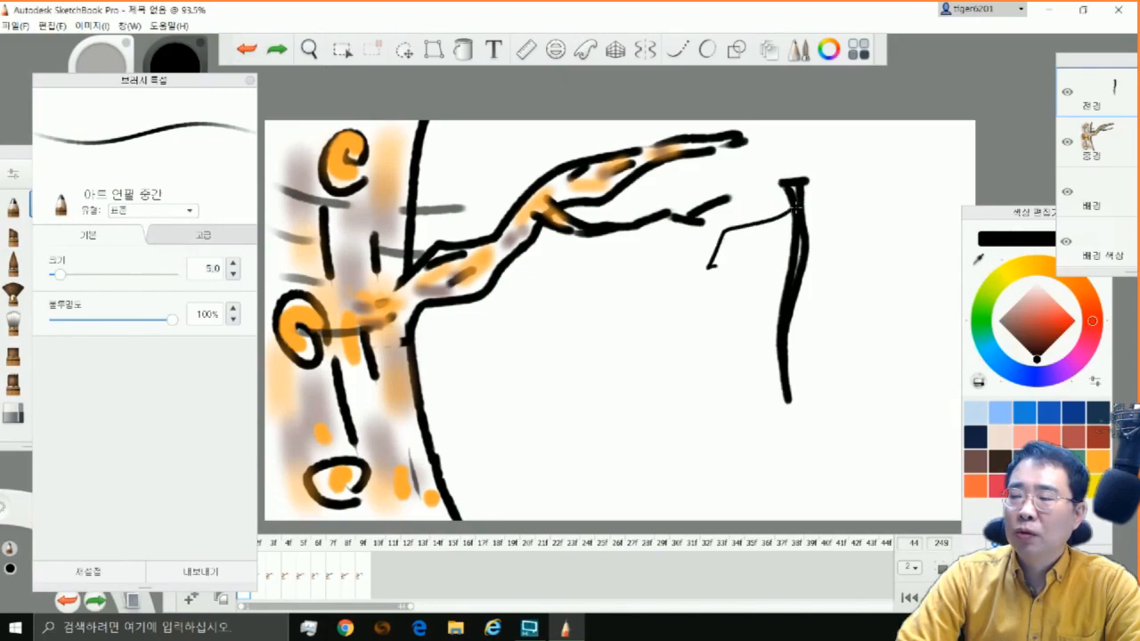
mouse_move(708, 267)
mouse_down()
mouse_move(699, 350)
mouse_move(746, 425)
mouse_move(763, 385)
mouse_move(800, 446)
mouse_move(854, 394)
mouse_move(824, 332)
mouse_move(875, 327)
mouse_move(801, 206)
mouse_up()
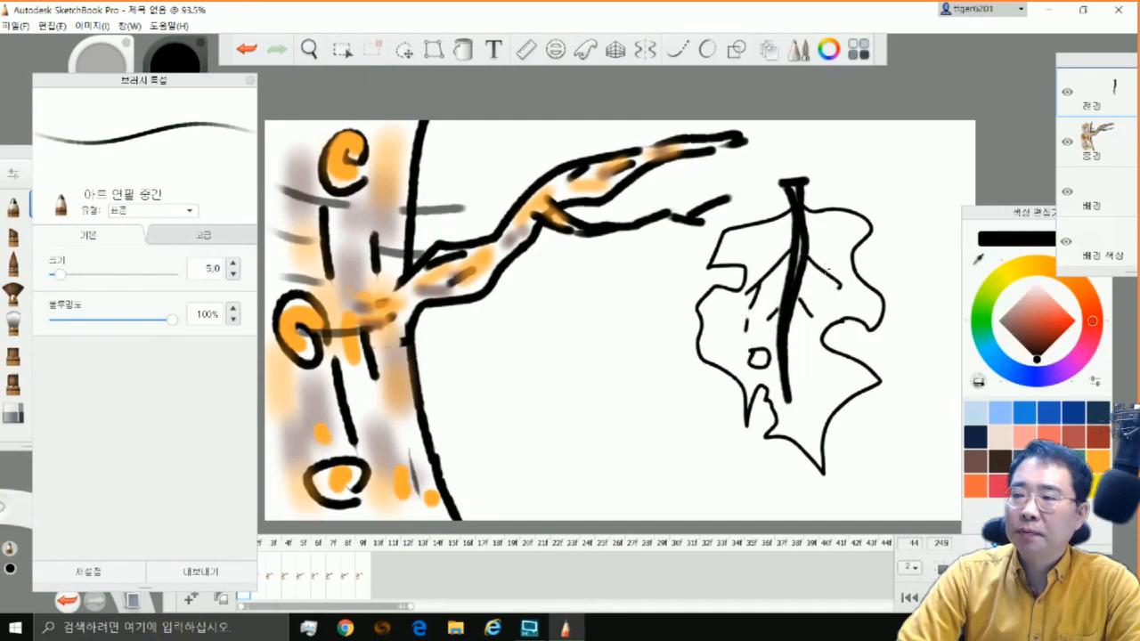
Fill the inside of the leaf with solid orange, leaving the small hole white
click(463, 50)
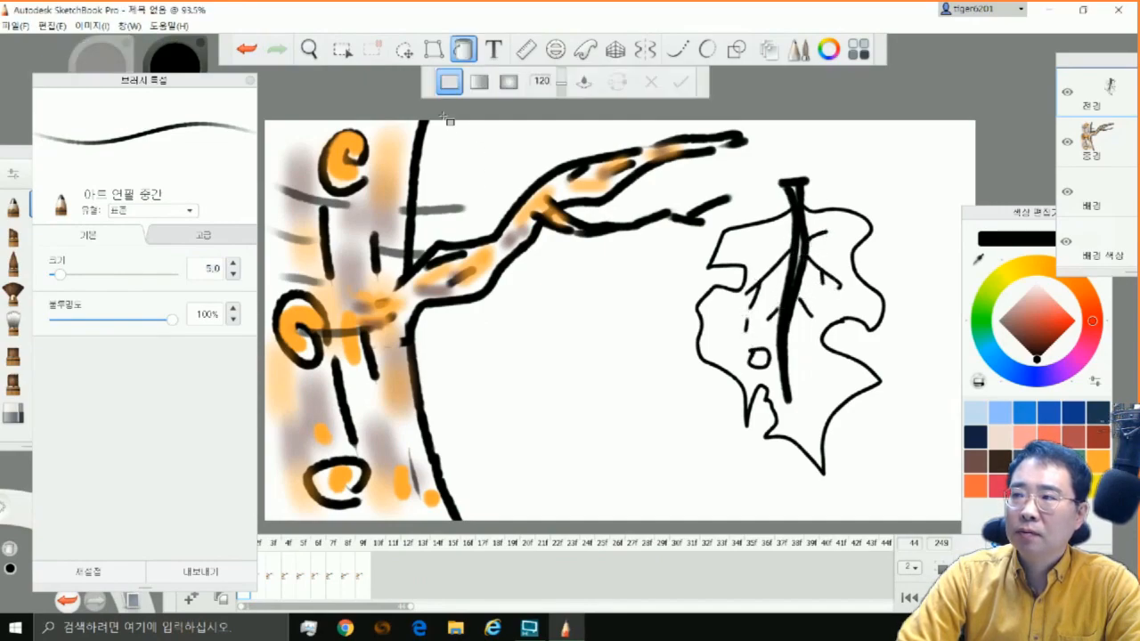
click(976, 485)
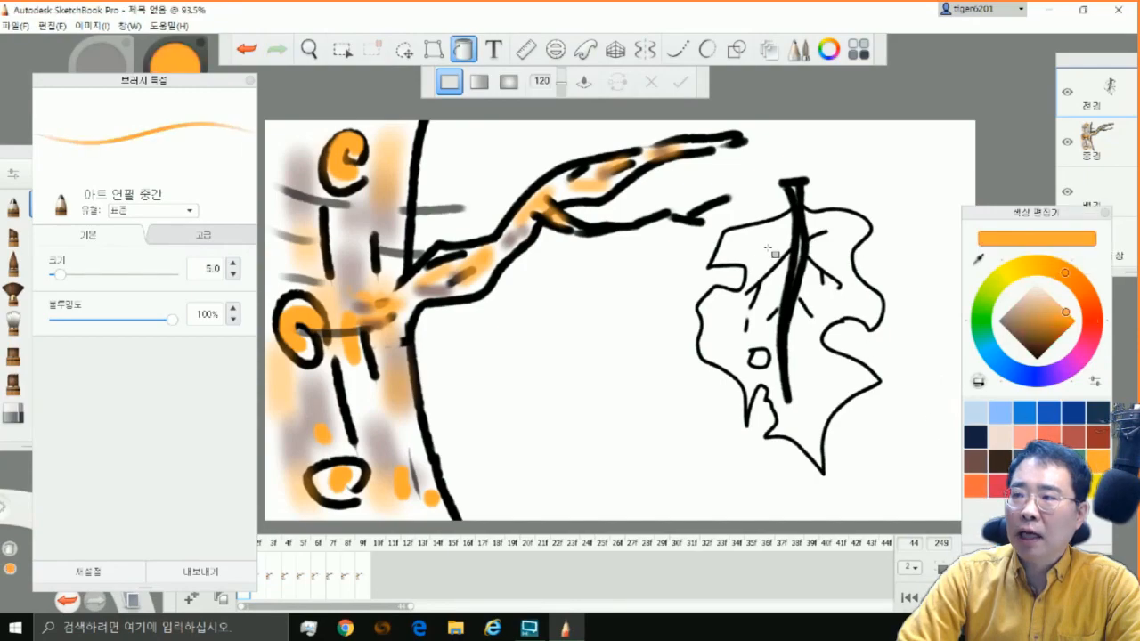
click(846, 352)
Spray soft brown spots across the orange leaf with the airbrush
click(976, 465)
click(42, 411)
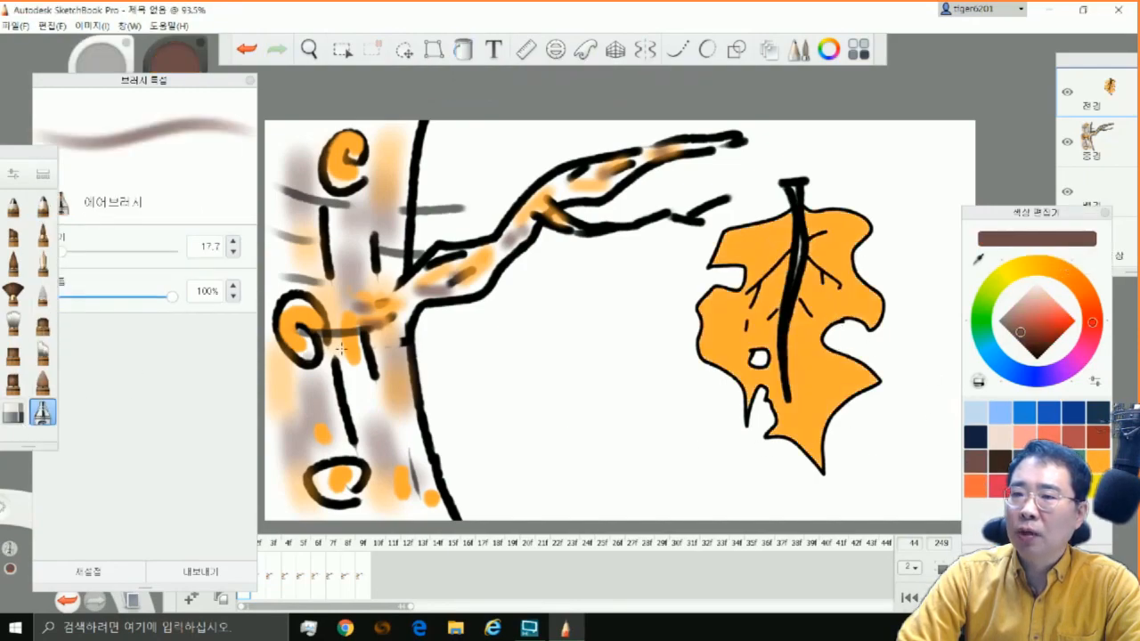
click(764, 241)
click(727, 320)
click(771, 295)
click(764, 329)
click(805, 324)
click(818, 358)
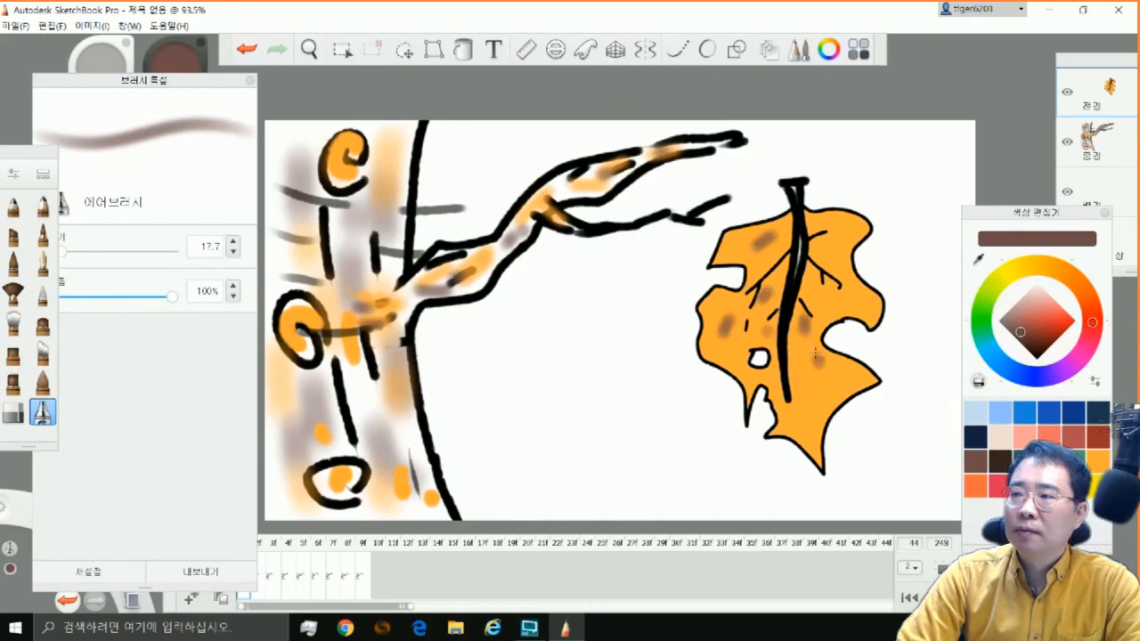
click(806, 432)
click(856, 379)
click(830, 234)
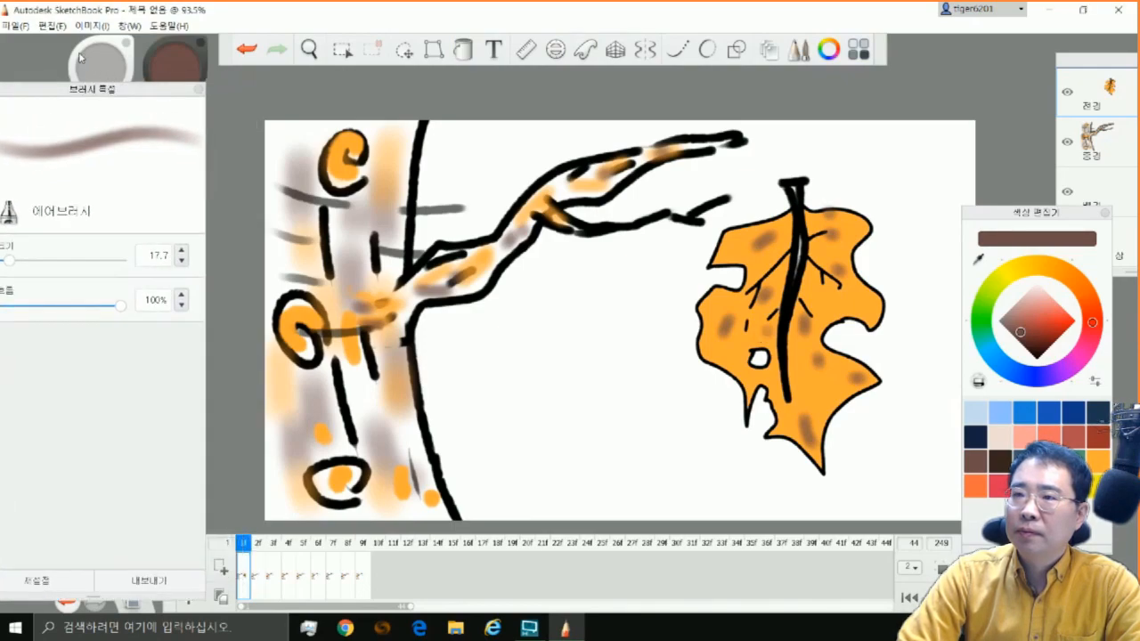
Select the leaf on the foreground layer with a rectangular selection and copy it
click(342, 49)
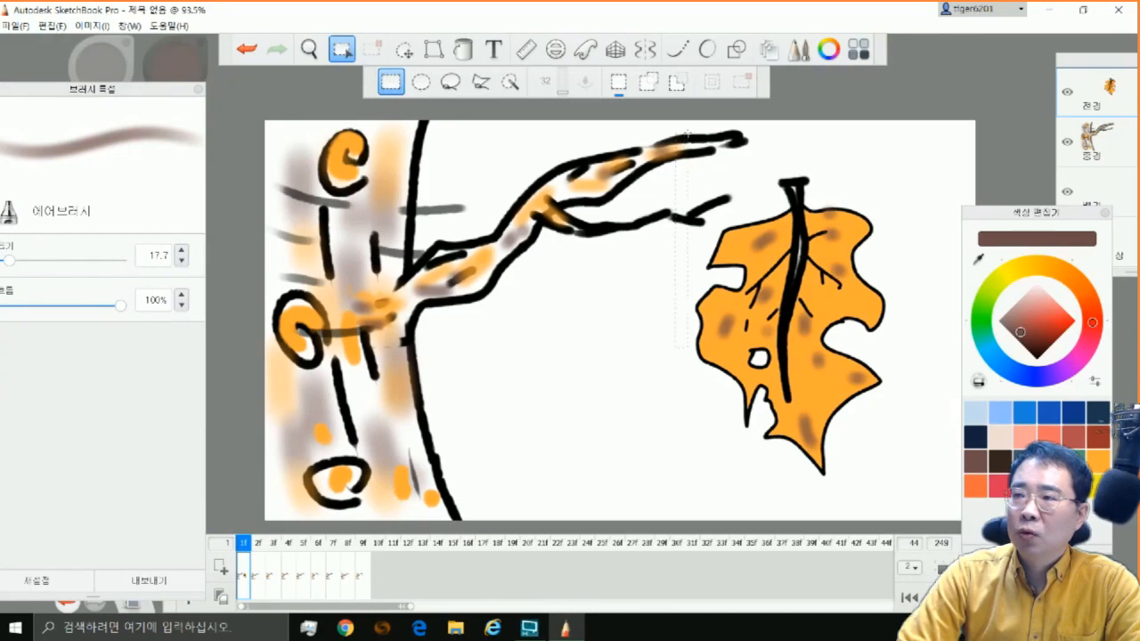
drag(915, 506, 919, 509)
click(52, 26)
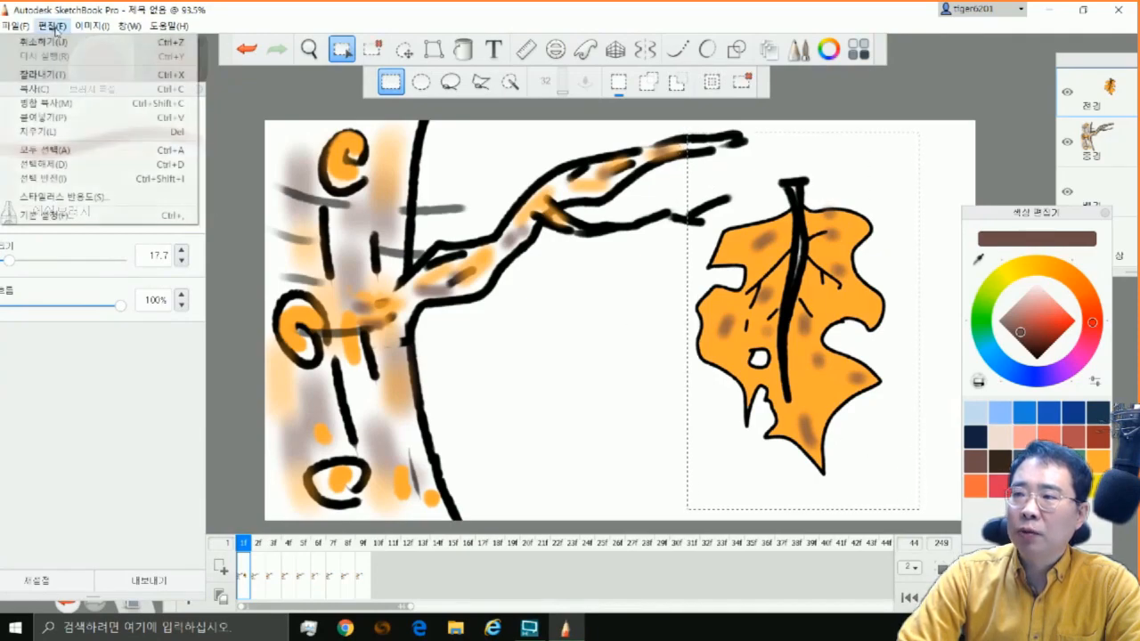
click(85, 91)
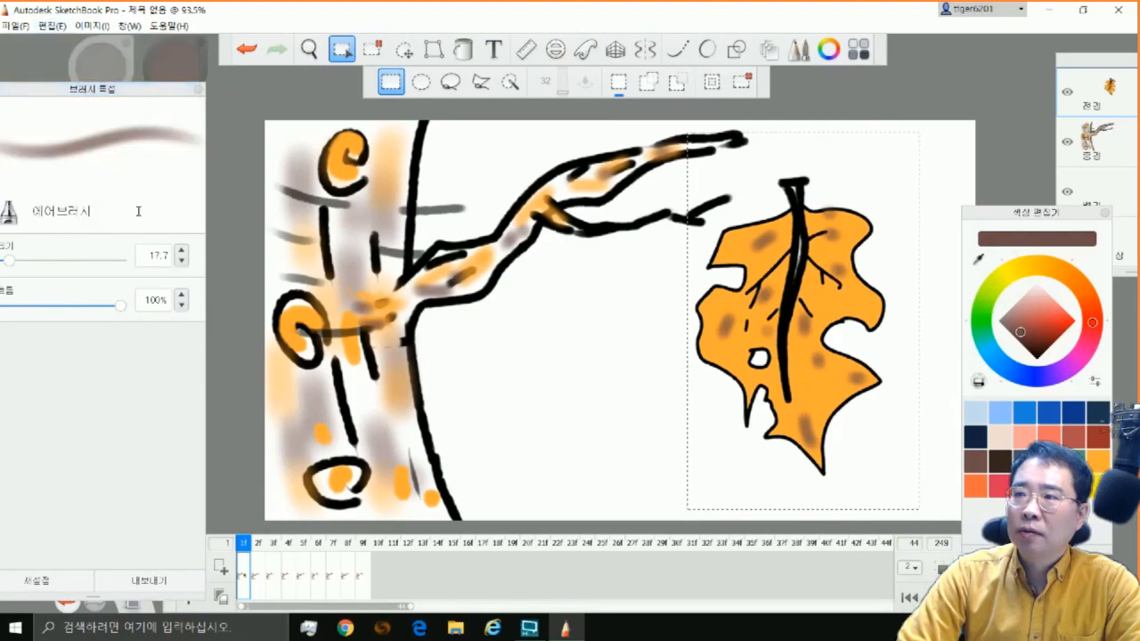
Shrink and slightly rotate the leaf on frame 1 and move it so that it hangs from the lower twig
click(404, 49)
drag(787, 351, 578, 342)
drag(622, 375, 622, 352)
drag(588, 327, 586, 329)
drag(632, 372, 636, 365)
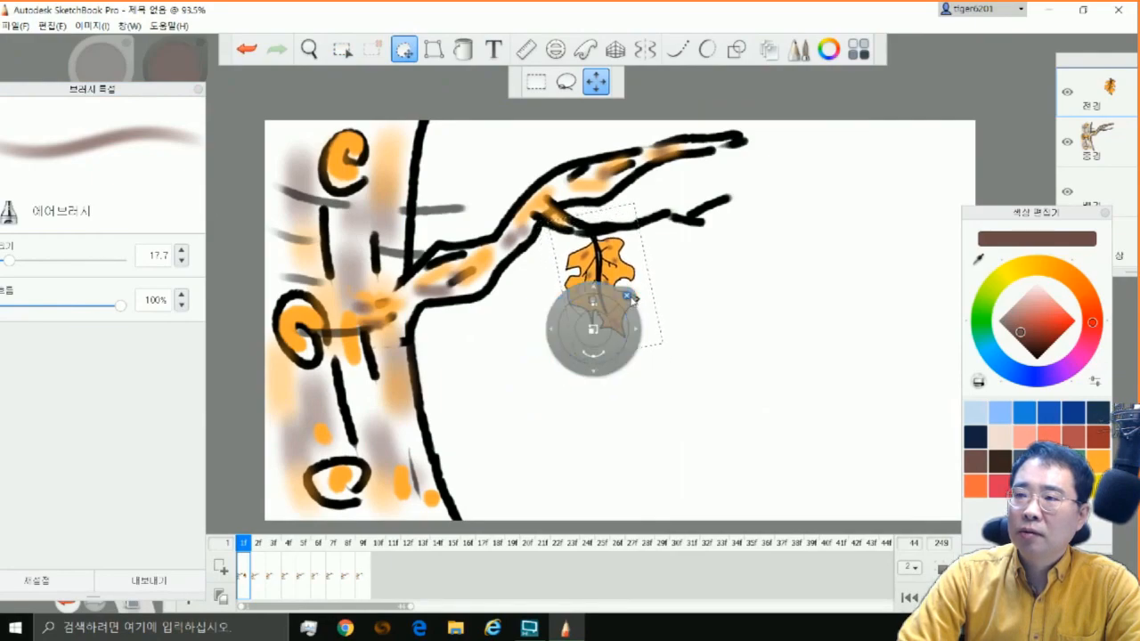
key(Escape)
Paste the copied leaf on frame 2's foreground layer, scaled to 40% and tilted so that it hangs from the lower twig
click(253, 598)
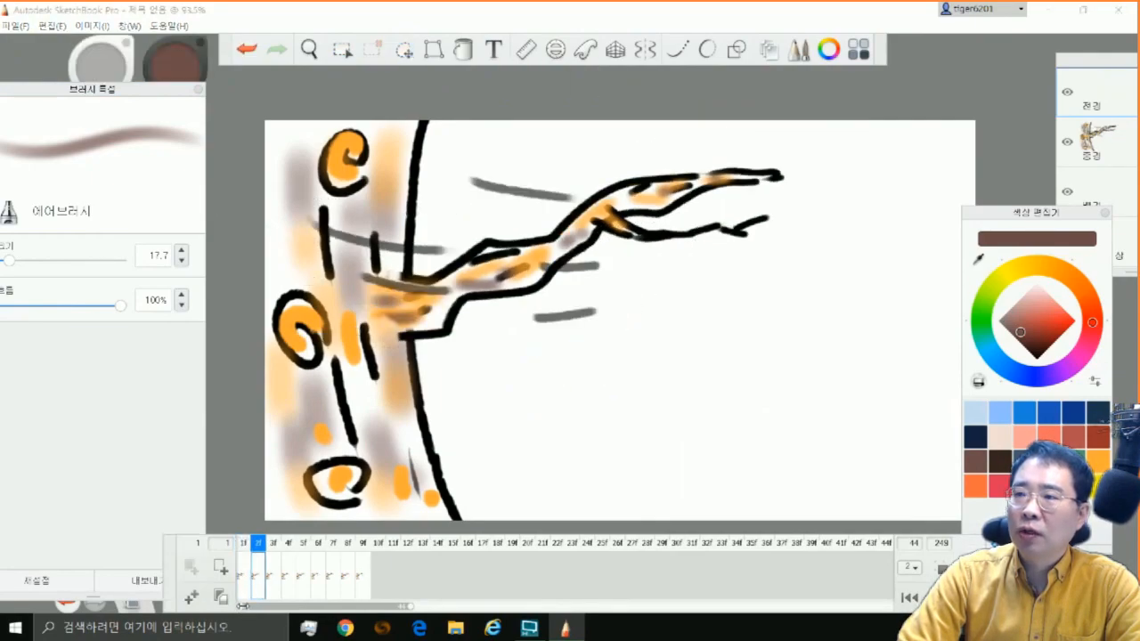
click(77, 30)
mouse_move(55, 28)
click(57, 116)
drag(842, 361, 832, 351)
drag(829, 441, 688, 435)
drag(656, 393, 657, 390)
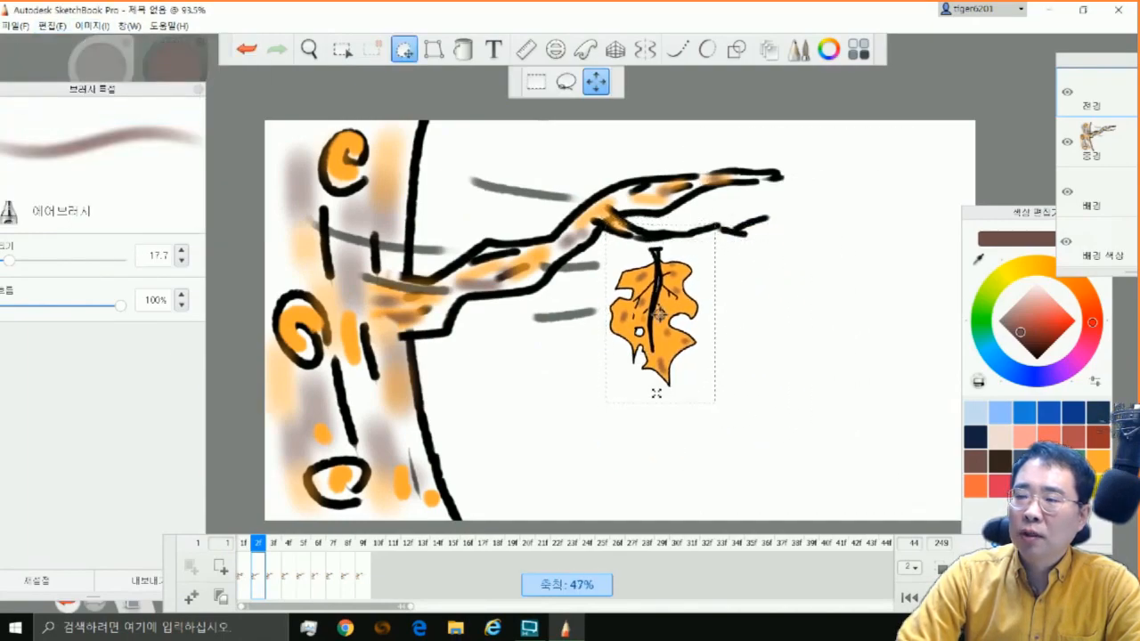
drag(659, 440, 649, 405)
drag(605, 418, 643, 421)
drag(645, 423, 742, 400)
click(751, 305)
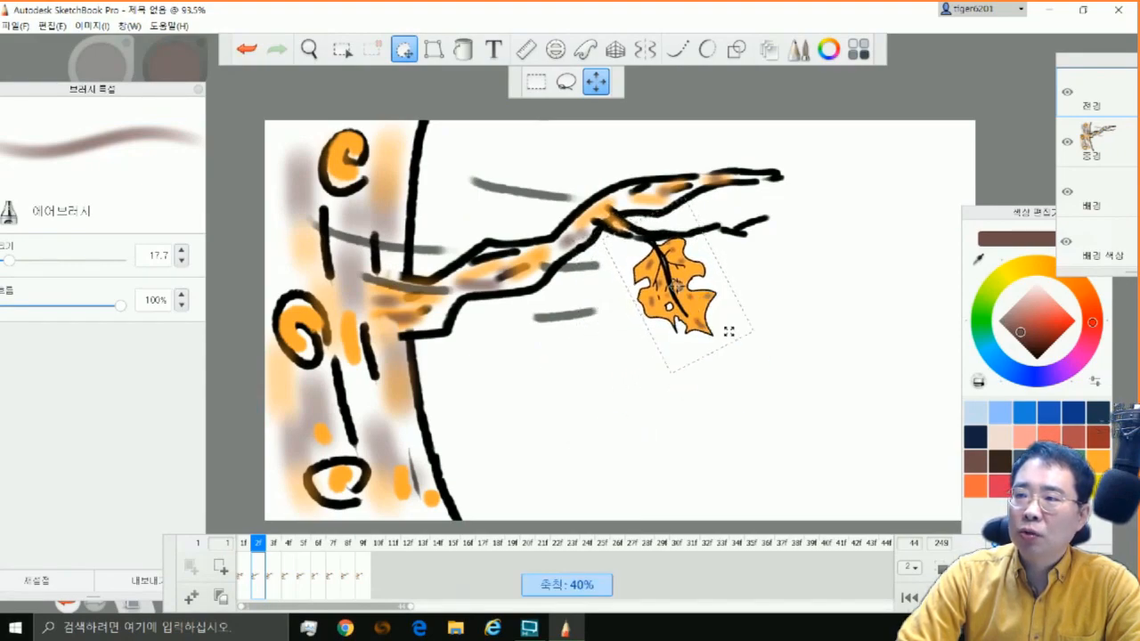
Show a ghost of one previous frame and move and tilt frame 2's leaf over the ghosted leaf below the branch fork
click(942, 568)
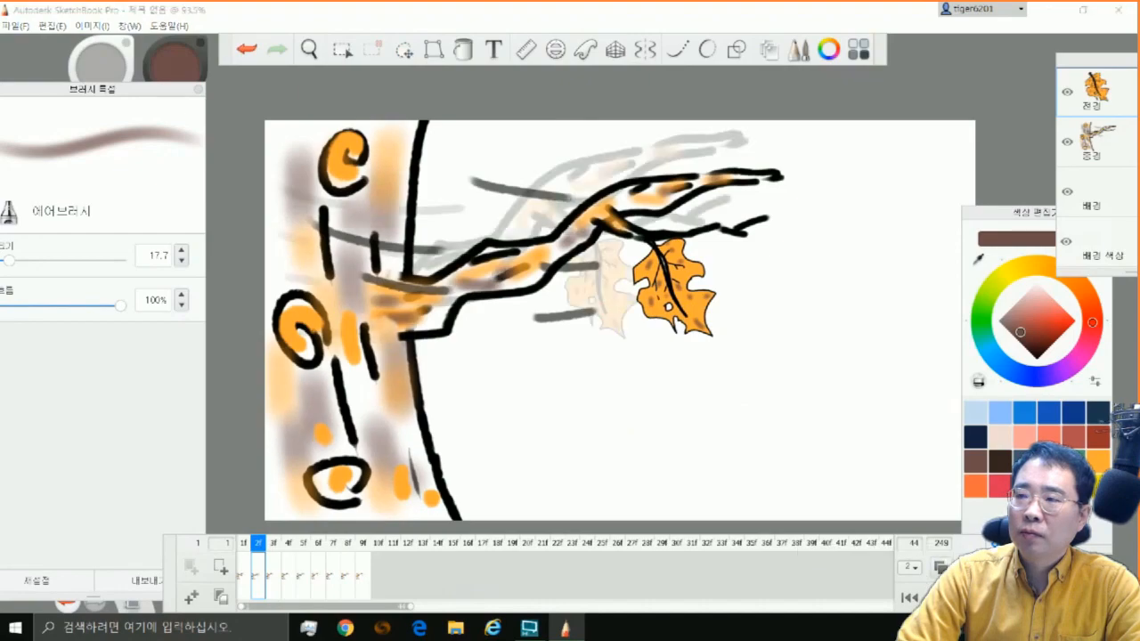
click(919, 573)
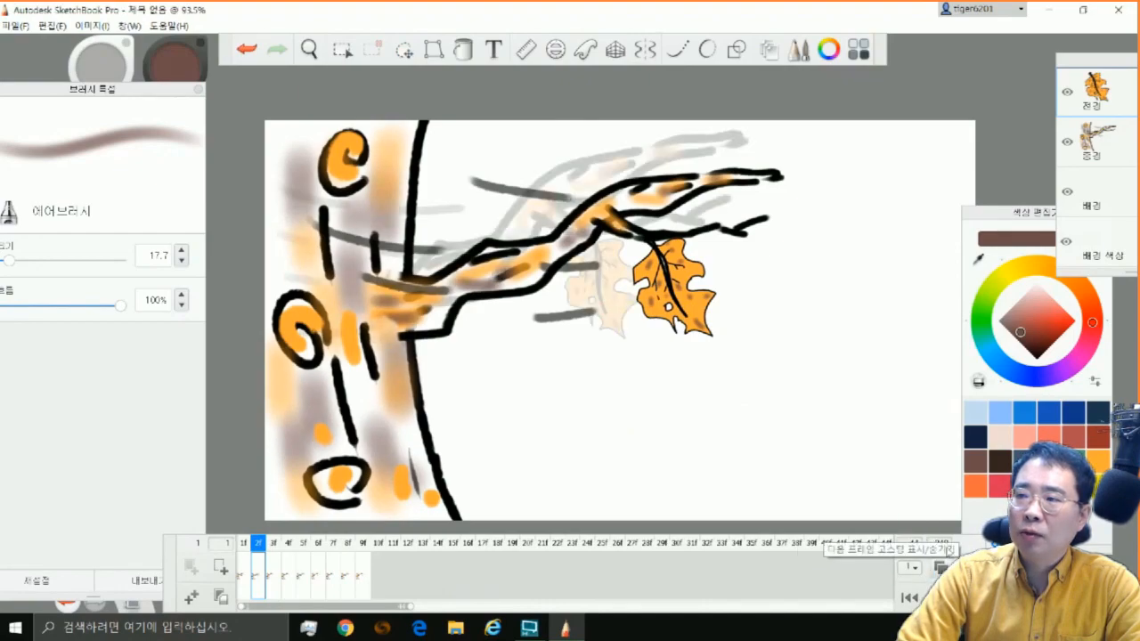
click(405, 49)
drag(768, 433, 703, 433)
drag(662, 397, 679, 410)
drag(704, 435, 679, 427)
mouse_move(710, 425)
mouse_down()
mouse_move(706, 405)
mouse_move(723, 406)
mouse_up()
click(729, 346)
click(405, 50)
drag(705, 461, 716, 453)
drag(753, 452, 759, 445)
click(756, 383)
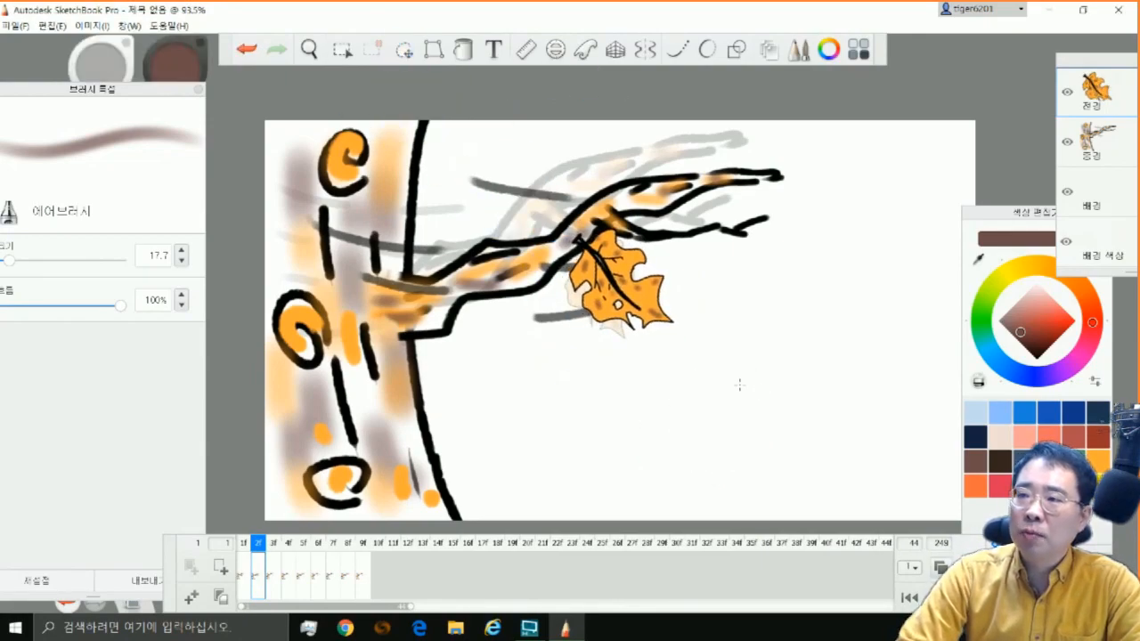
Paste the copied leaf on frame 3, shrink it and turn it nearly horizontal just below the lower twig's tip
click(274, 545)
click(52, 26)
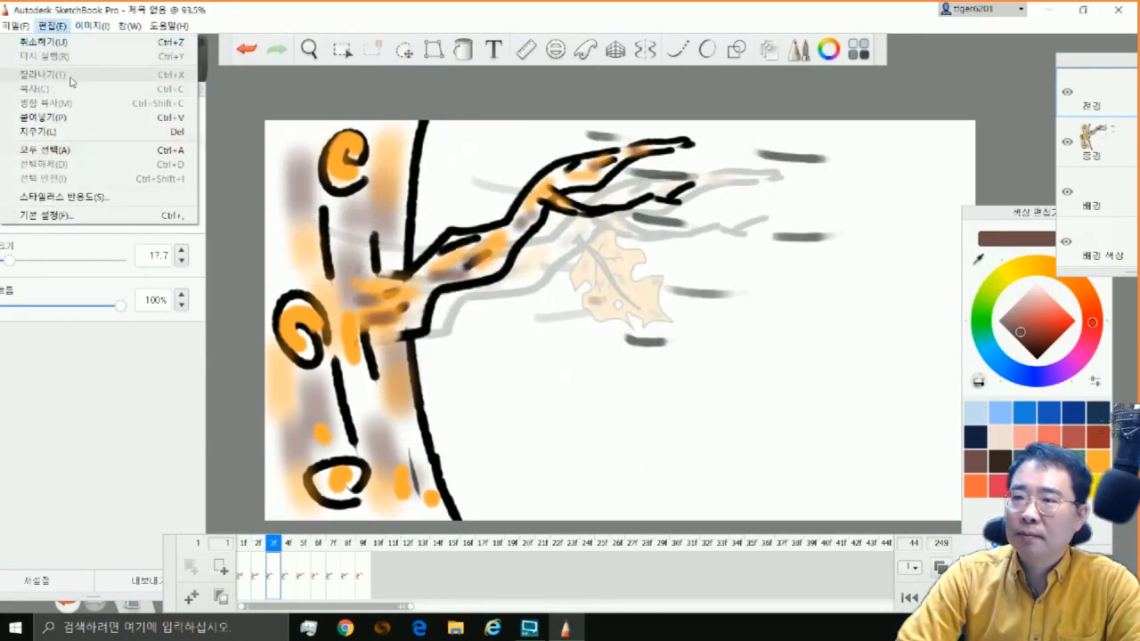
click(81, 117)
drag(757, 419, 750, 407)
drag(685, 500, 713, 496)
drag(773, 342, 804, 314)
drag(844, 353, 827, 318)
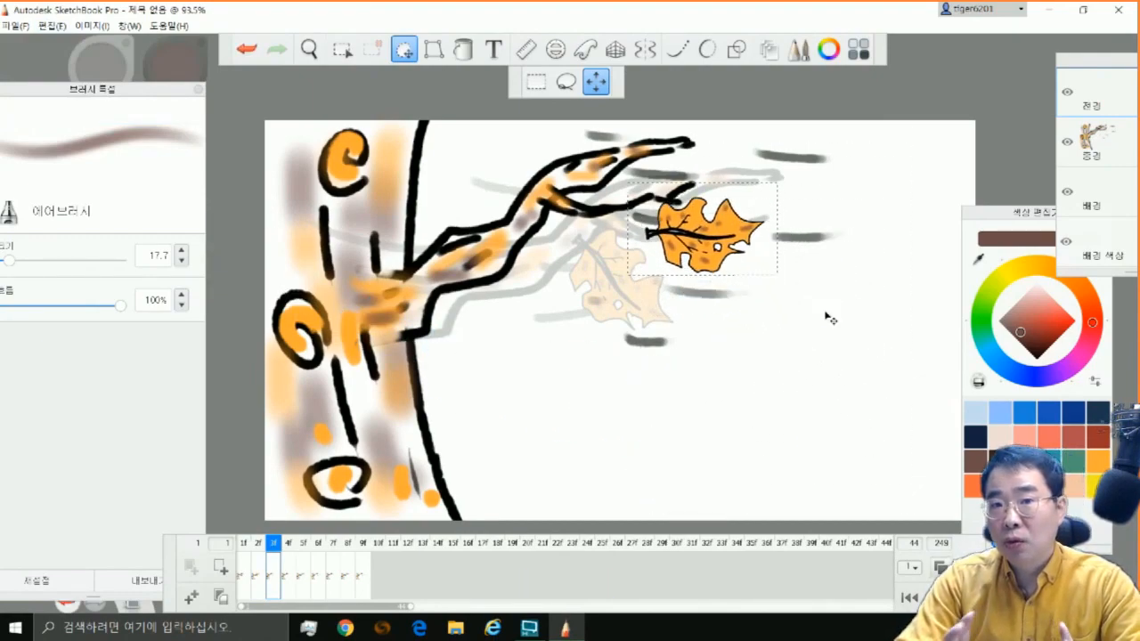
click(807, 206)
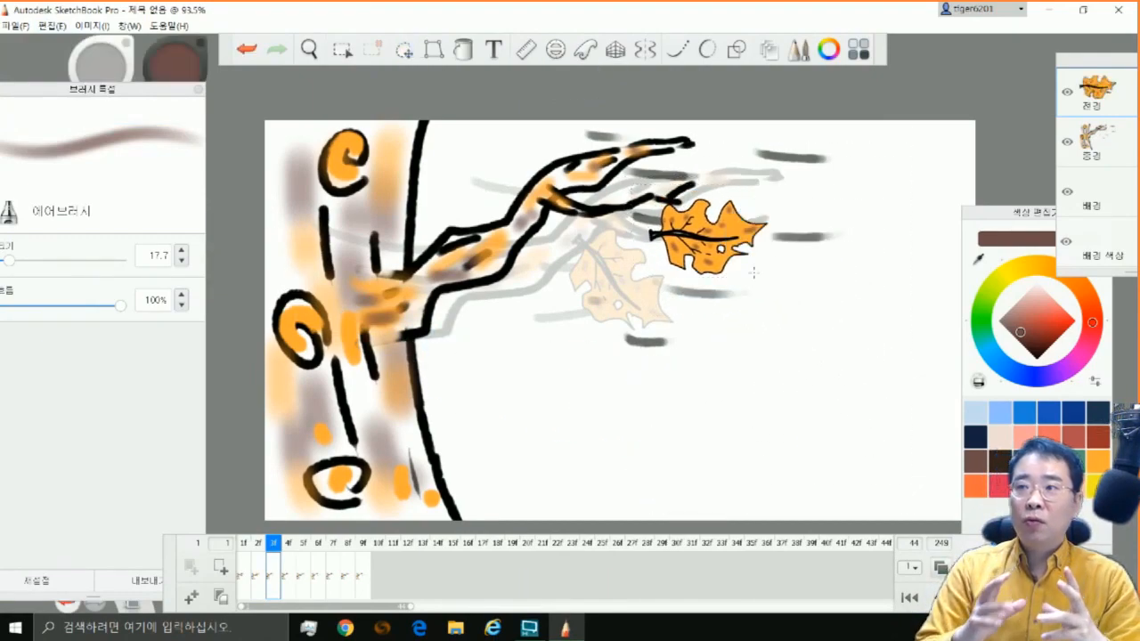
Paste the copied leaf on frame 4, shrink it below frame 3's leaf size and rotate it clear of the twig
click(286, 569)
click(51, 26)
click(68, 116)
mouse_move(690, 401)
mouse_down()
mouse_move(685, 393)
mouse_move(708, 391)
mouse_up()
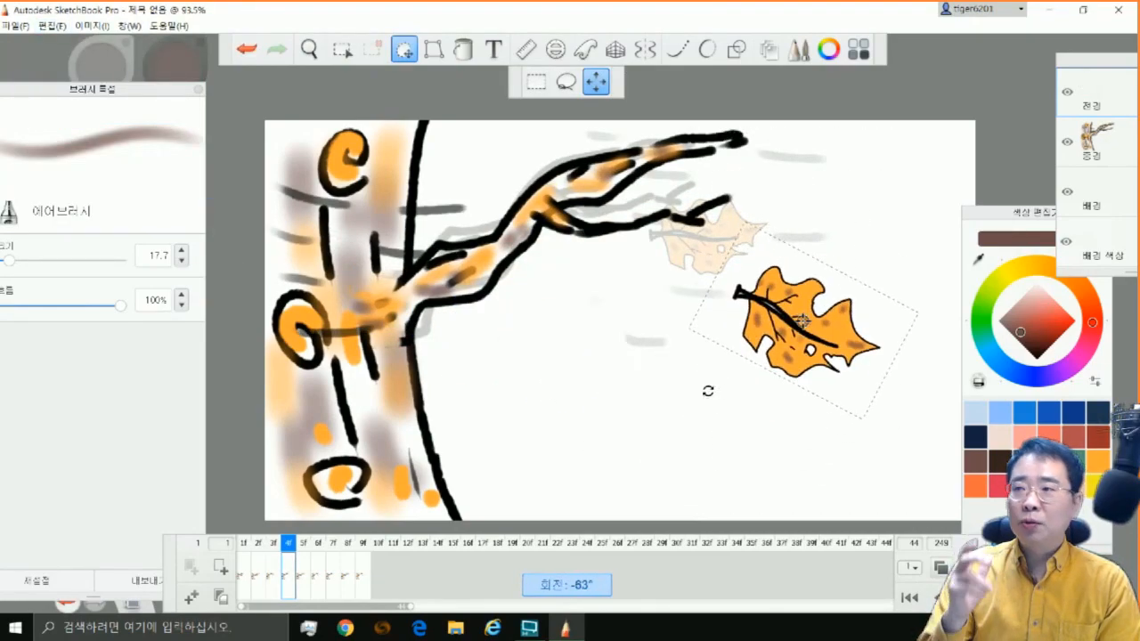
drag(864, 439, 890, 401)
drag(856, 364, 862, 359)
drag(857, 475, 850, 410)
drag(807, 340, 867, 264)
drag(889, 326, 870, 300)
drag(876, 319, 868, 326)
drag(793, 389, 785, 392)
key(Escape)
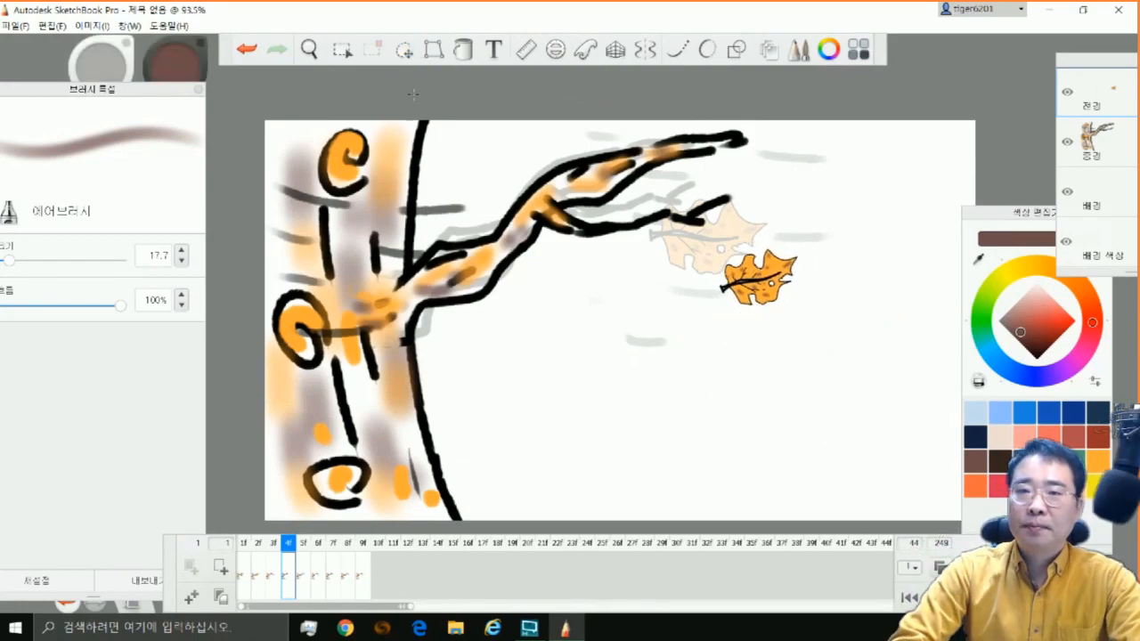
Move and rotate frame 4's leaf so that it falls steeply just below the ghosted leaf, stem pointing up
click(404, 50)
drag(808, 459, 725, 291)
drag(806, 330, 758, 326)
key(Escape)
click(403, 53)
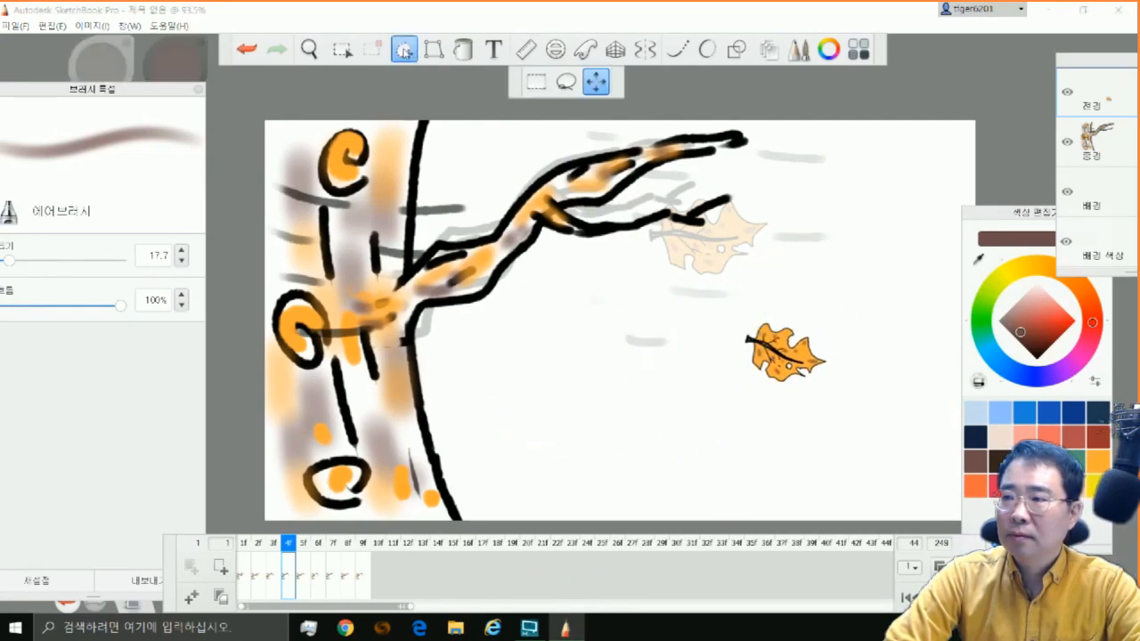
drag(753, 427, 825, 391)
drag(840, 375, 735, 281)
drag(740, 304, 756, 297)
click(779, 221)
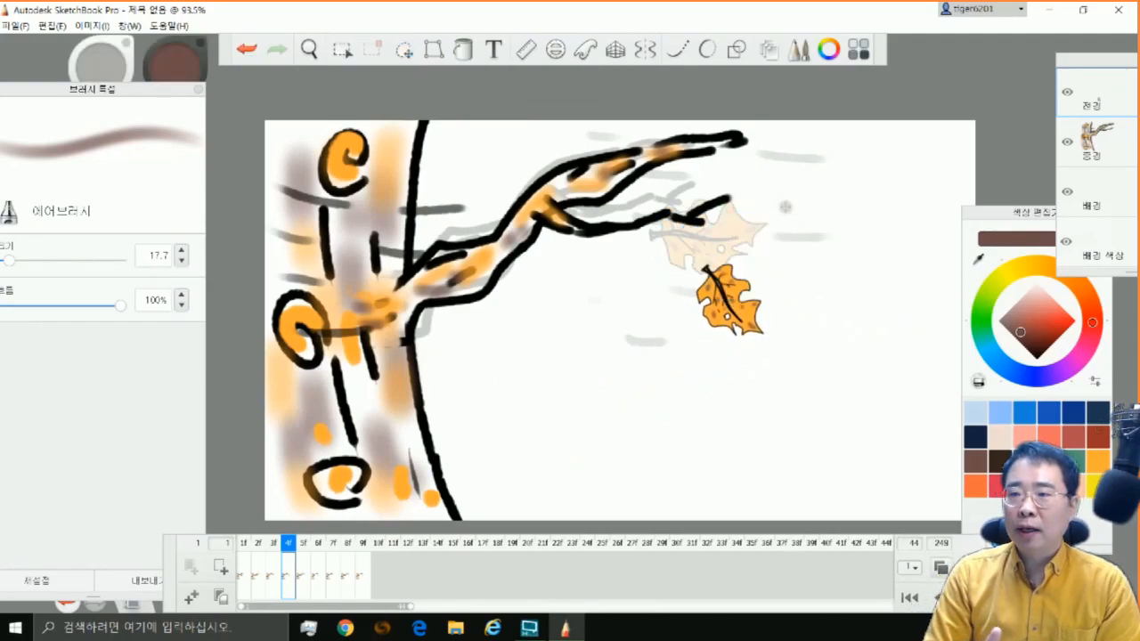
Paste the copied leaf on frame 5 as a small upright leaf farther out and slightly lower than frame 4's
click(303, 588)
click(51, 26)
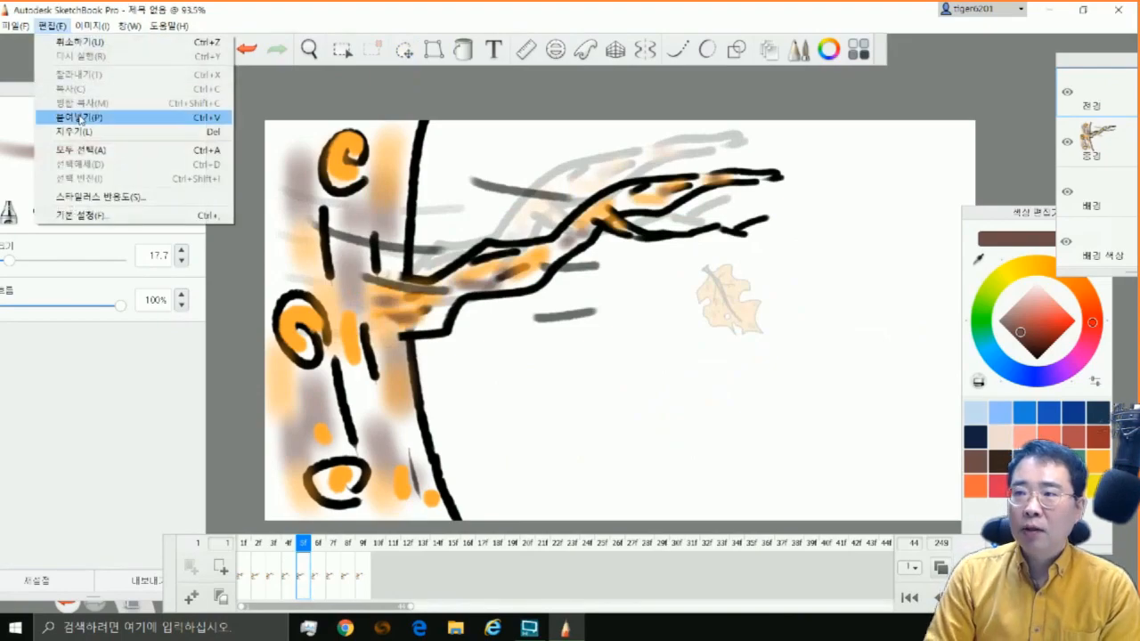
click(89, 117)
mouse_move(853, 367)
mouse_down()
mouse_move(866, 338)
mouse_move(845, 366)
mouse_move(855, 367)
mouse_up()
drag(815, 482, 809, 488)
click(804, 422)
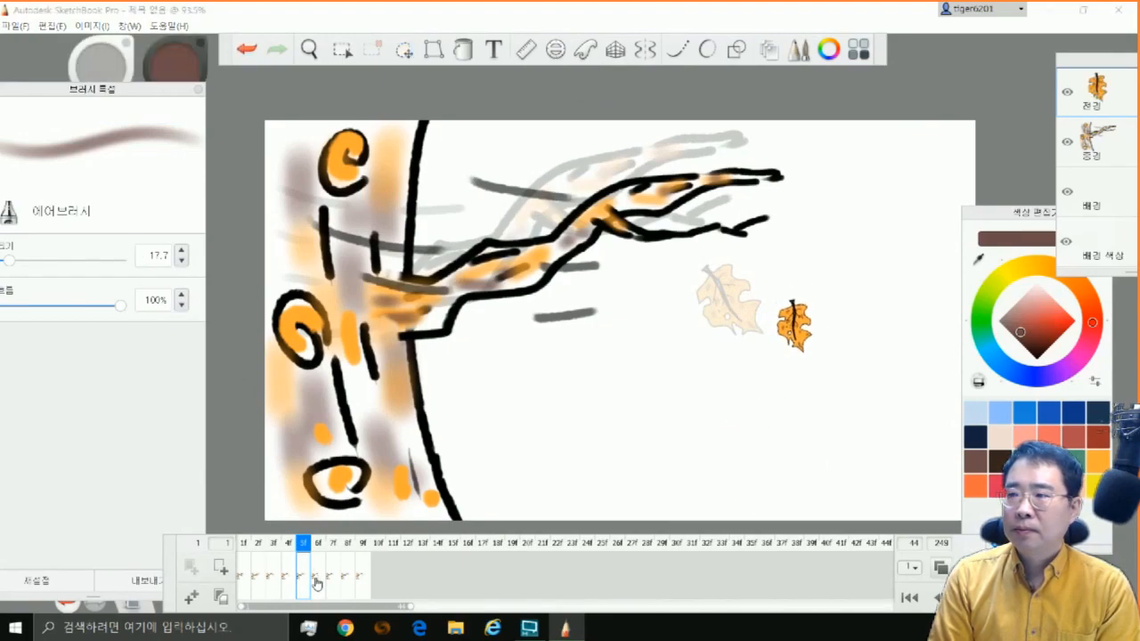
Paste the copied leaf on frame 6, enlarged relative to frame 5's and rotated with its stem up to the right, just below the ghost
click(318, 575)
click(51, 26)
click(90, 116)
drag(892, 426, 914, 495)
drag(886, 483, 723, 521)
drag(801, 505, 823, 485)
drag(825, 527, 819, 502)
key(Escape)
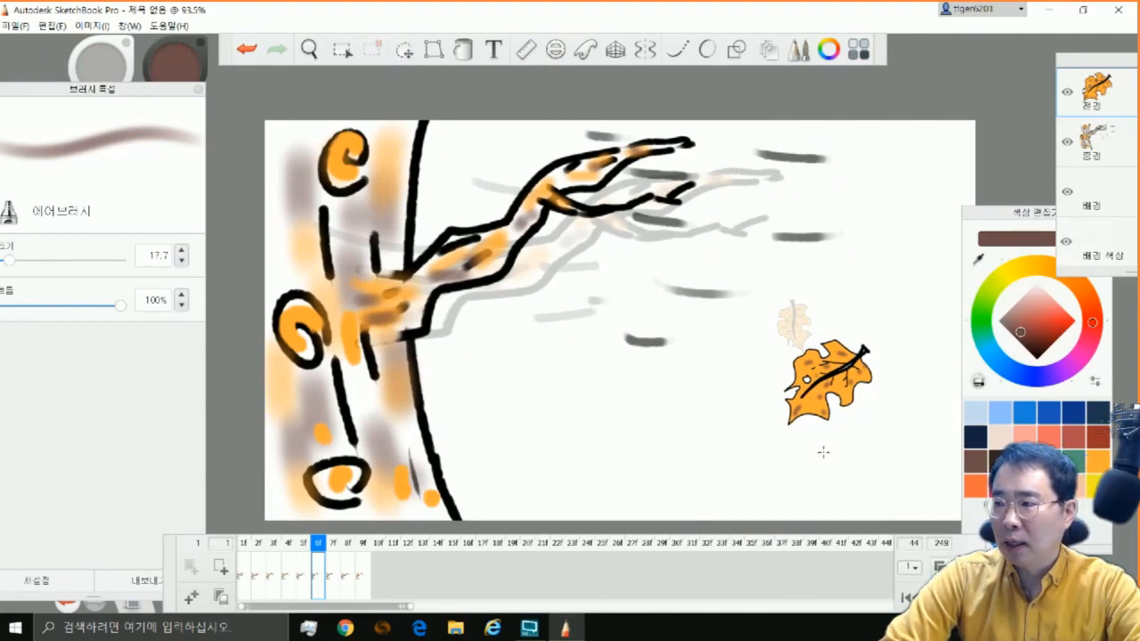
Set the flipbook's total length to 12 frames and play back the animation
click(332, 585)
click(309, 628)
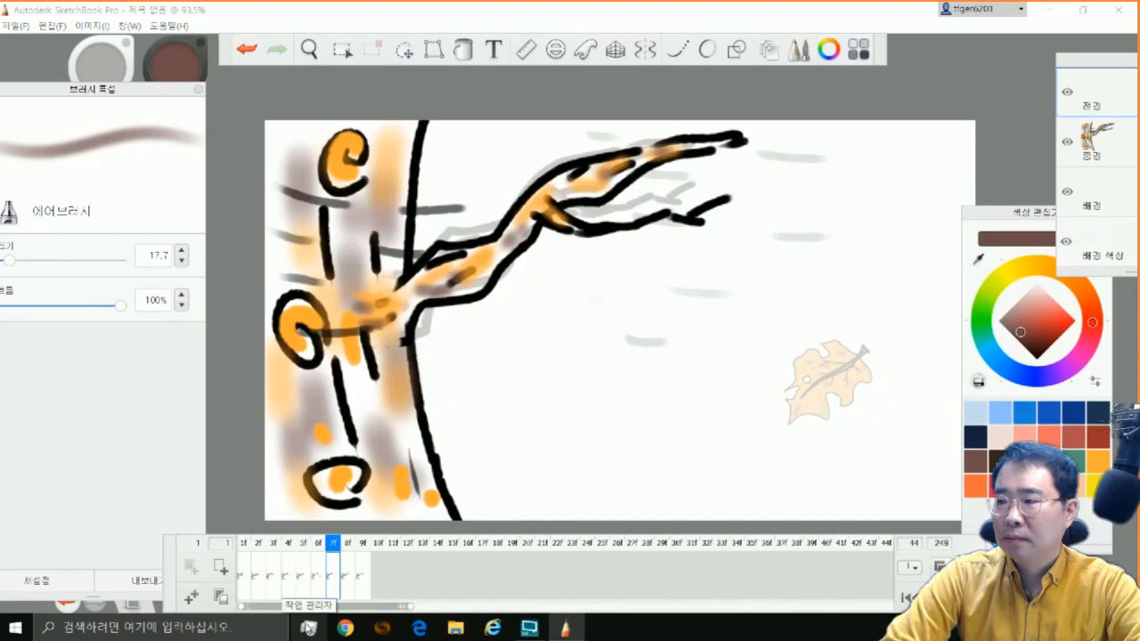
click(906, 565)
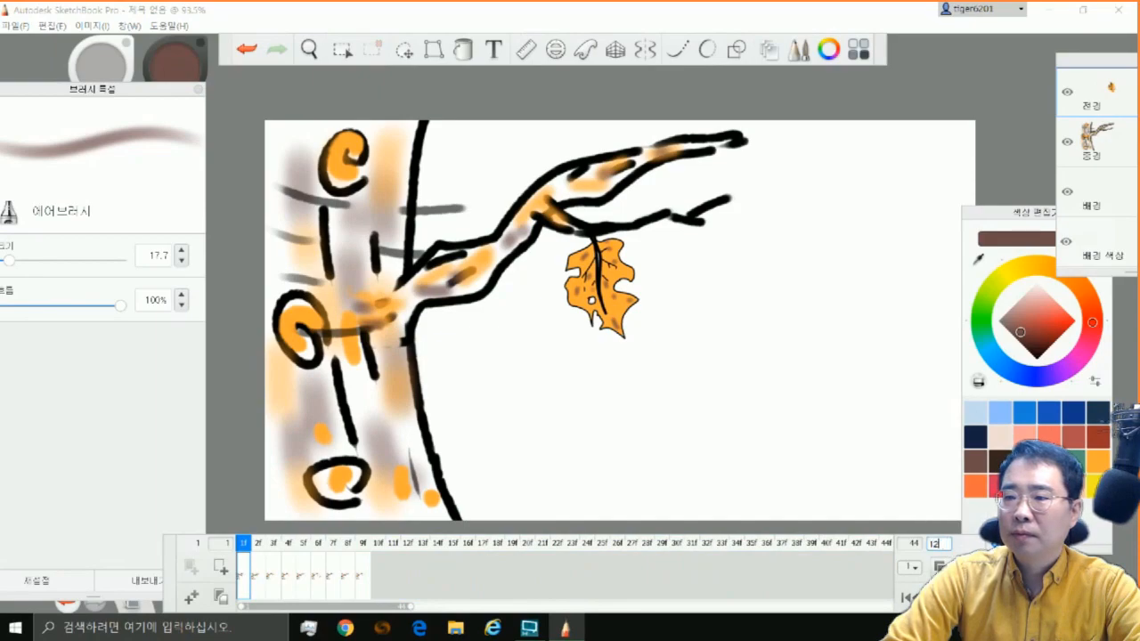
key(Return)
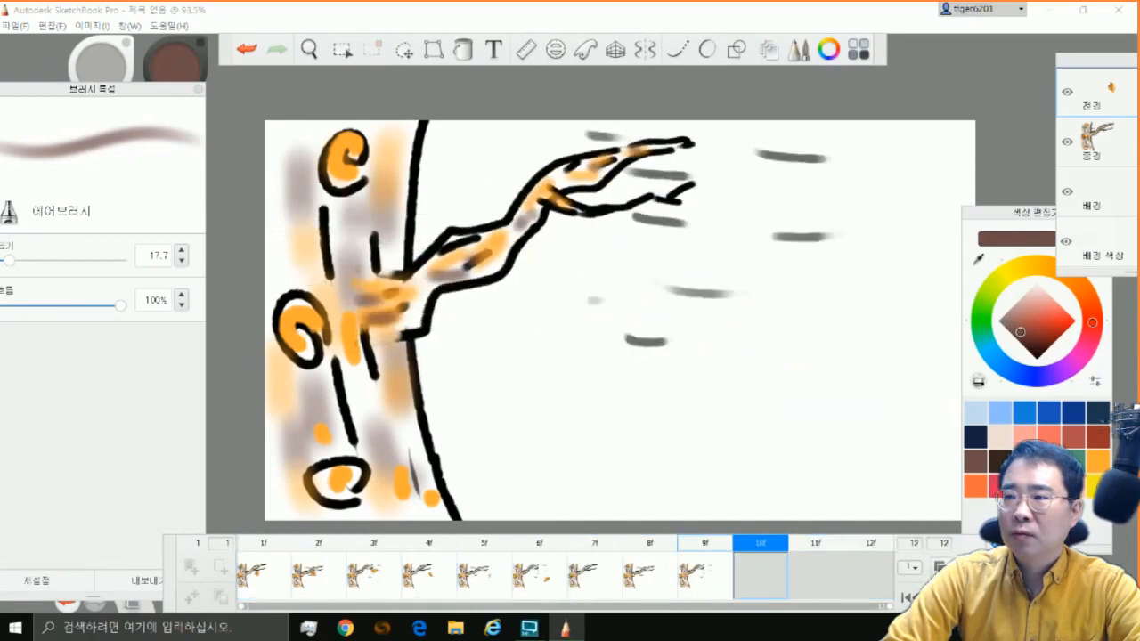
click(969, 598)
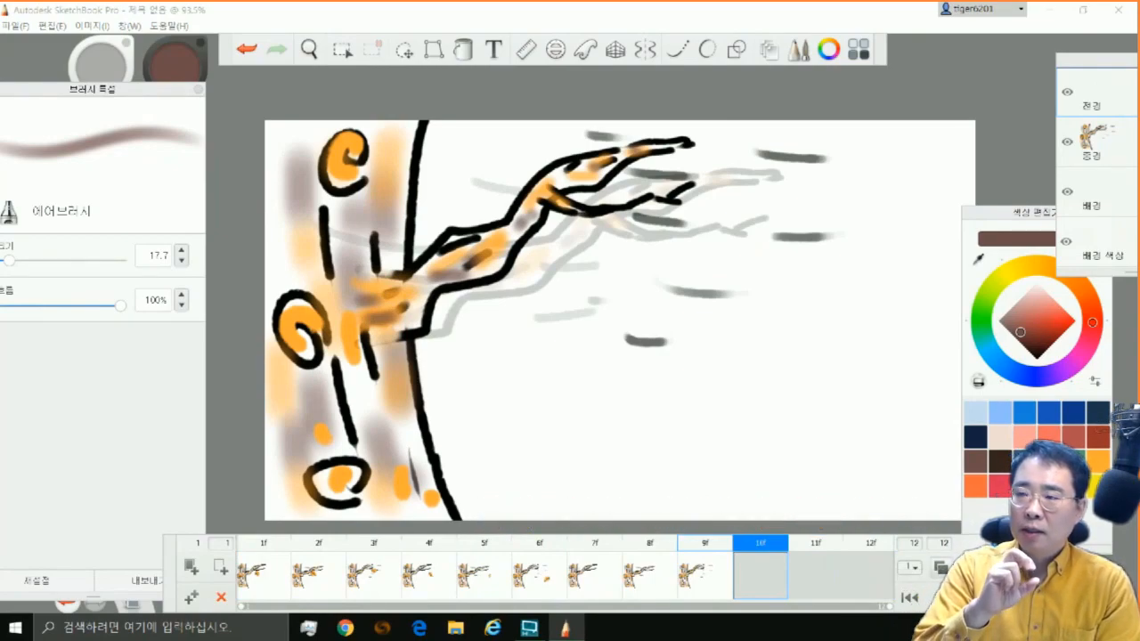
Paste the copied leaf at full size on frame 10's foreground layer
click(50, 25)
click(44, 114)
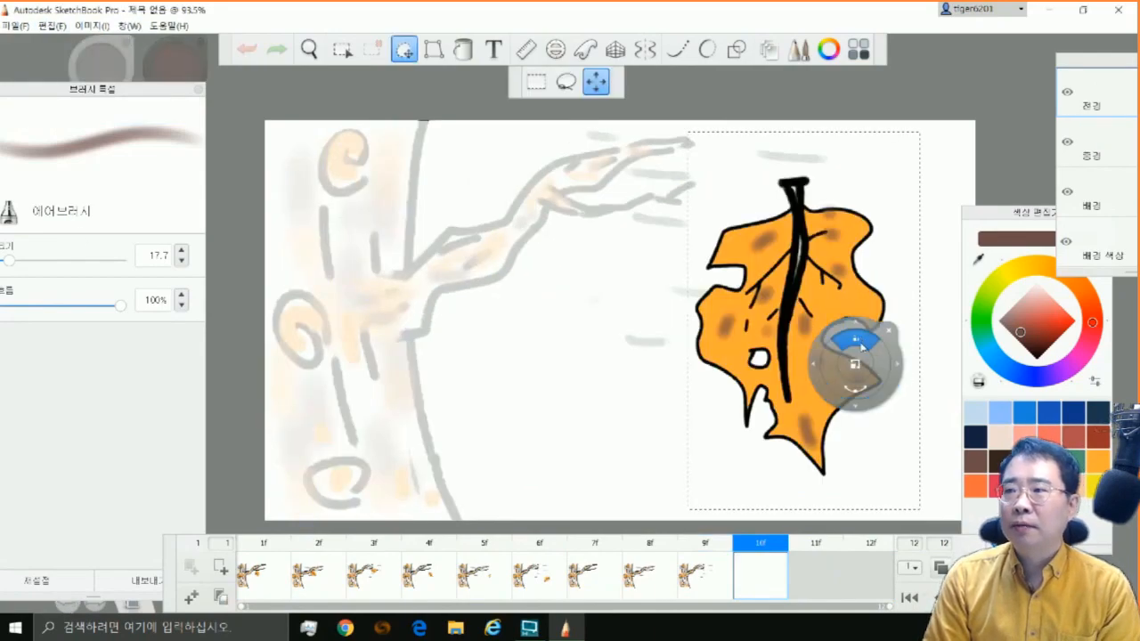
click(889, 333)
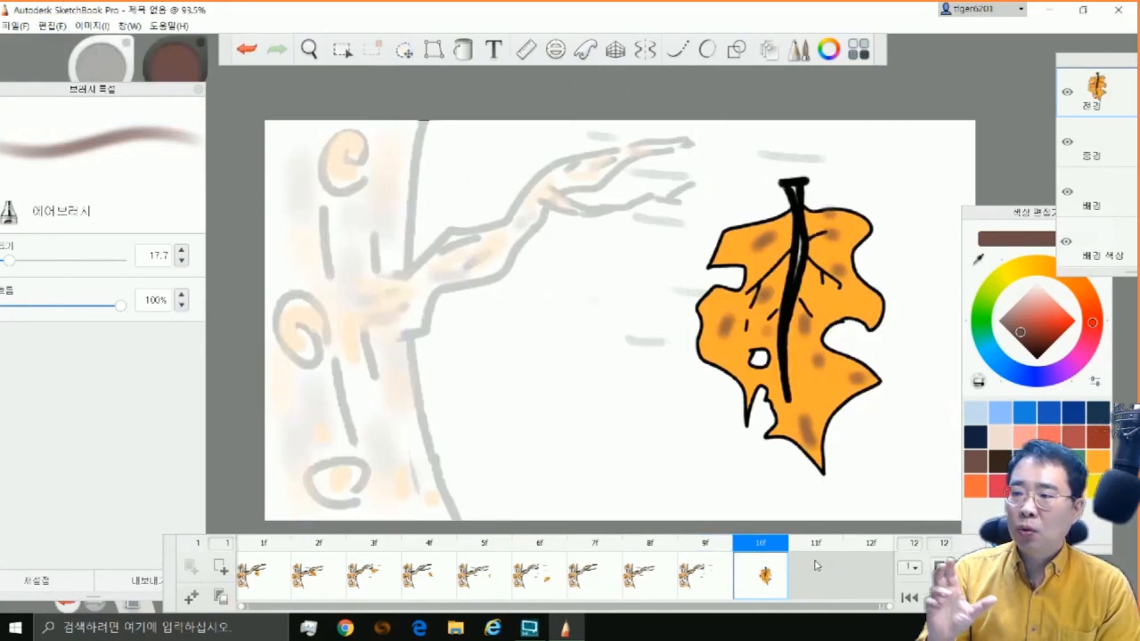
Paste the copied leaf on frame 7, shrunk and tilted with its stem up to the right, beside frame 6's ghosted leaf
click(581, 586)
click(51, 26)
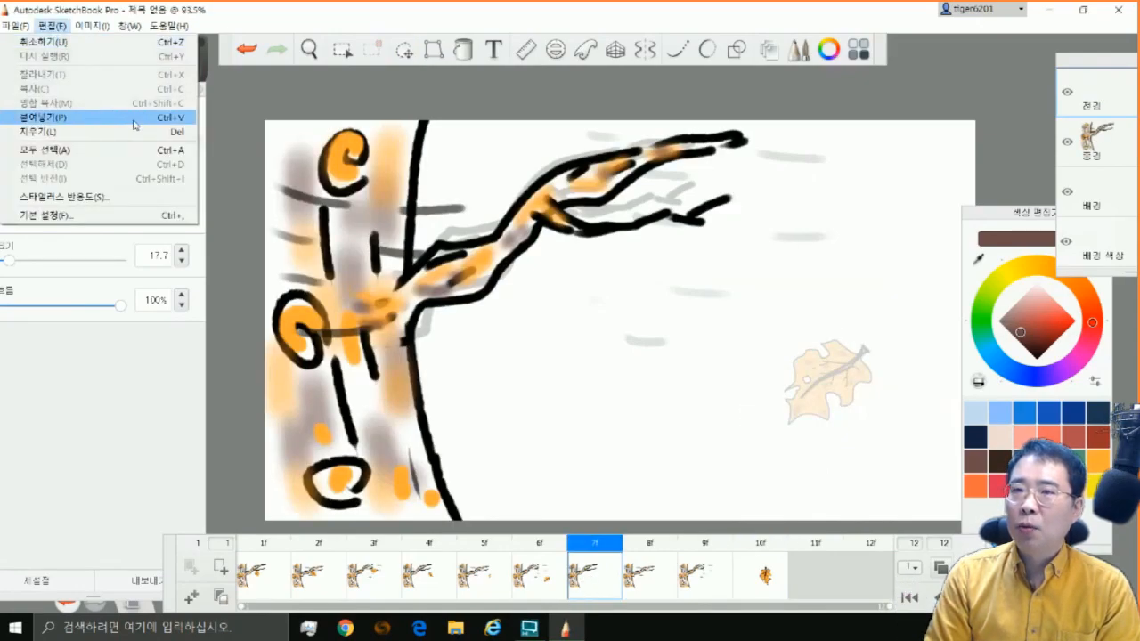
click(75, 117)
drag(855, 431, 860, 509)
mouse_move(861, 514)
mouse_down()
mouse_move(853, 526)
mouse_move(882, 511)
mouse_move(856, 517)
mouse_up()
drag(832, 518, 722, 554)
drag(724, 503, 728, 501)
click(763, 466)
Try to distort the leaf on frame 7 by pulling the corners of its transform frame
click(433, 49)
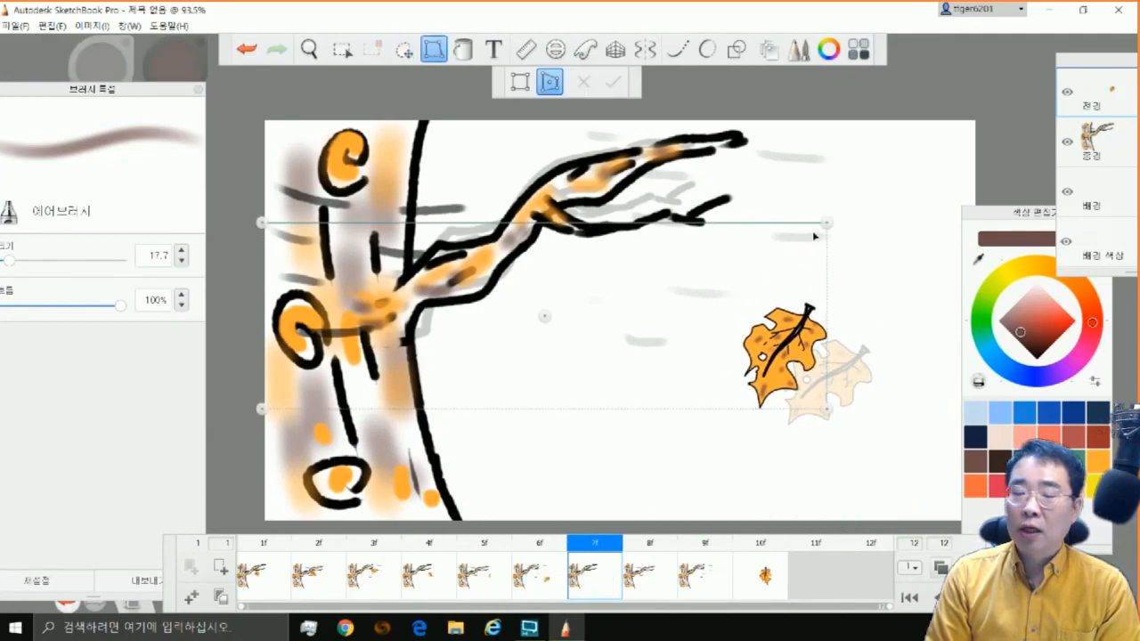
drag(827, 223, 815, 313)
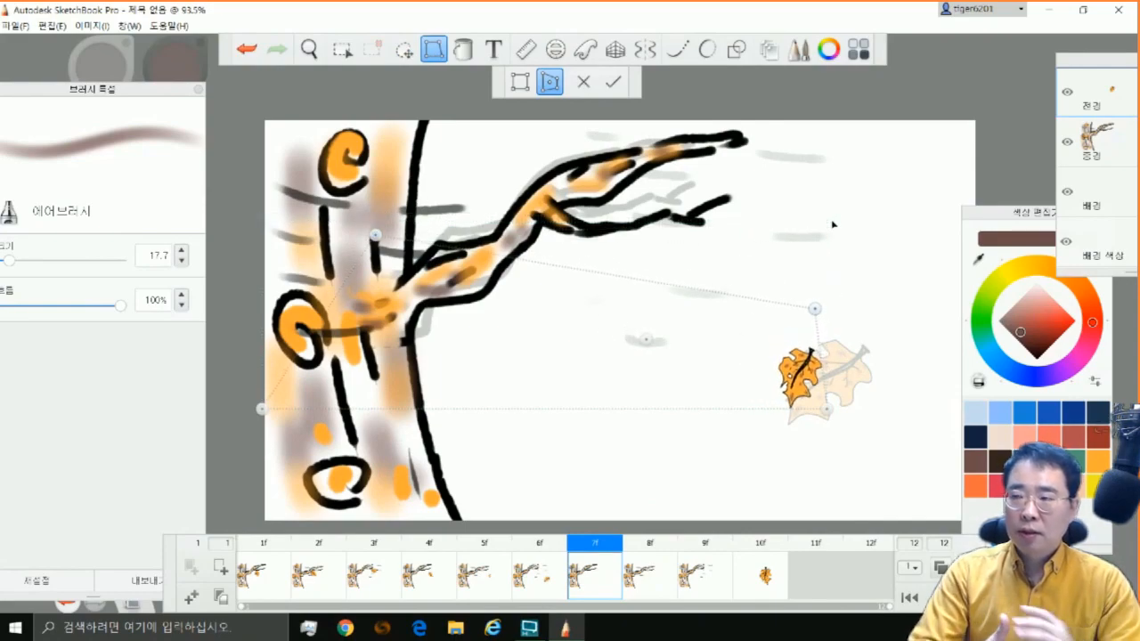
drag(827, 409, 896, 439)
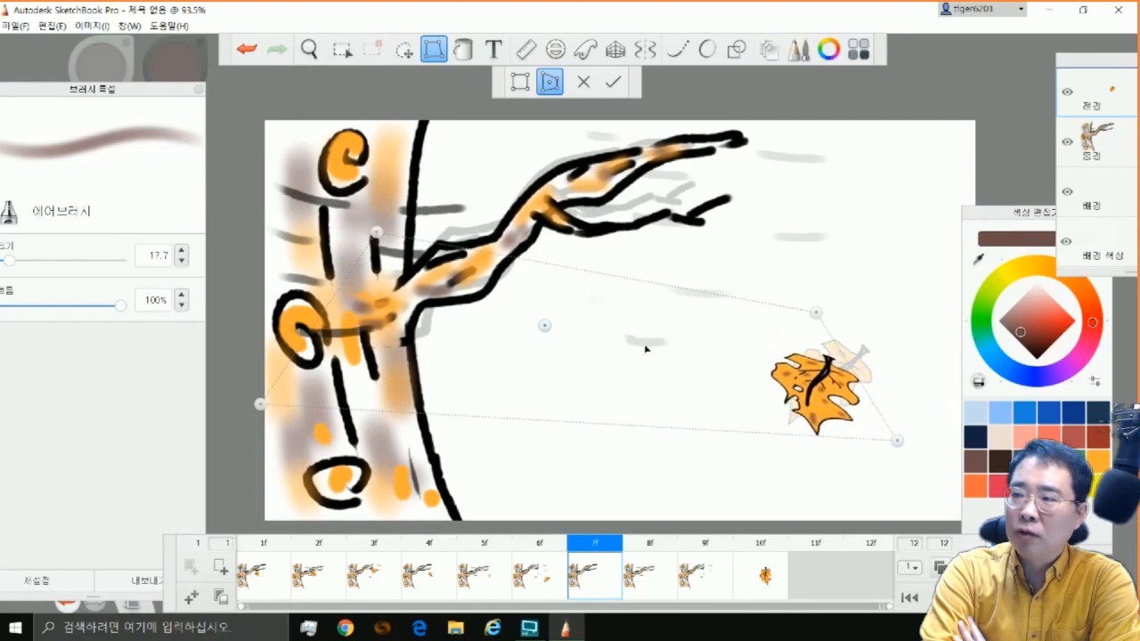
drag(825, 315, 824, 293)
click(614, 82)
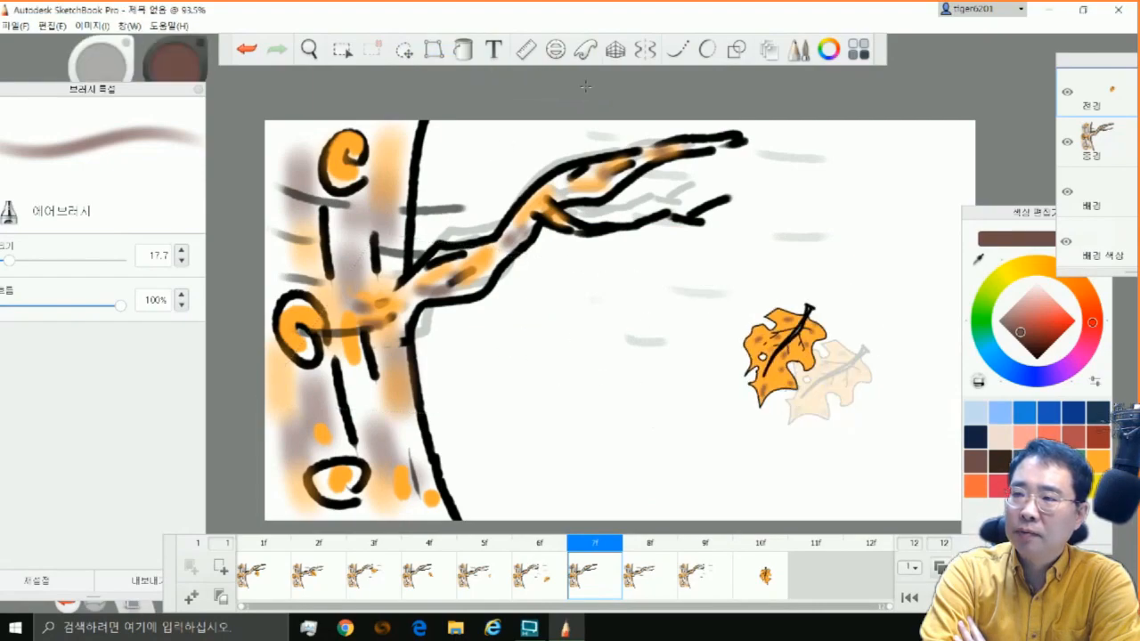
Move frame 7's leaf down over frame 6's ghosted leaf and rotate it slightly more upright
click(404, 49)
drag(588, 361, 609, 411)
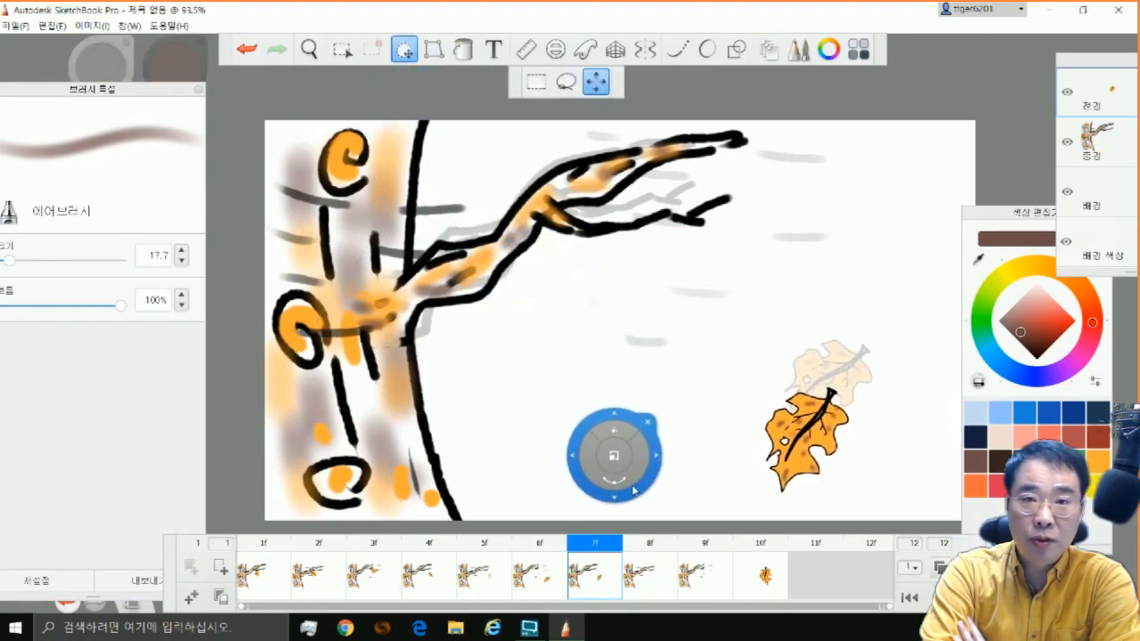
drag(612, 455, 628, 481)
click(654, 402)
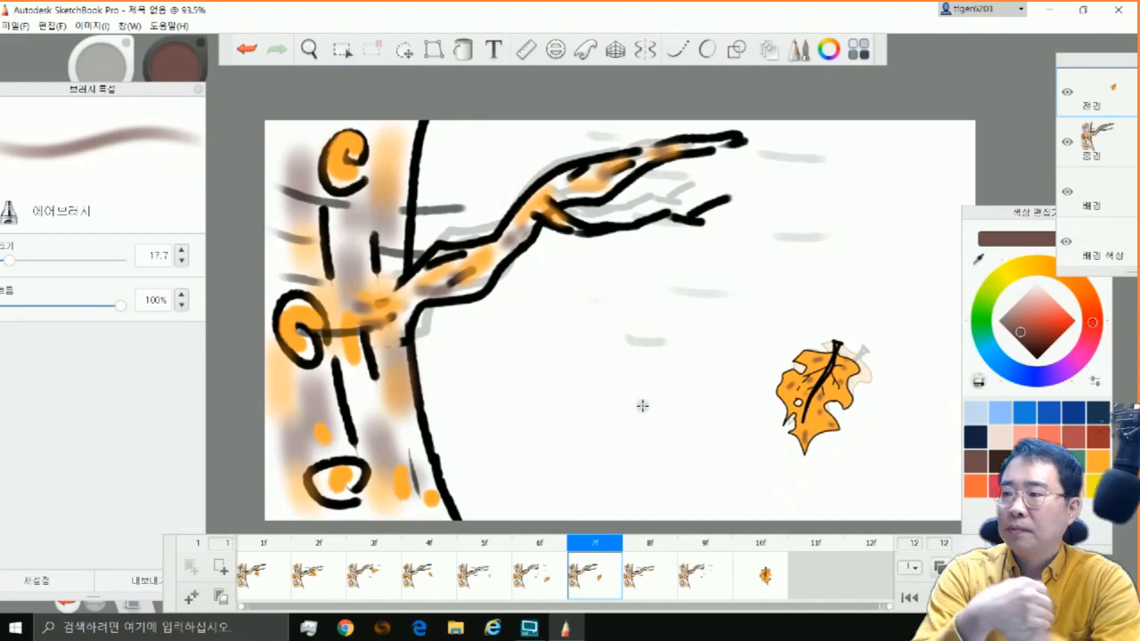
click(717, 576)
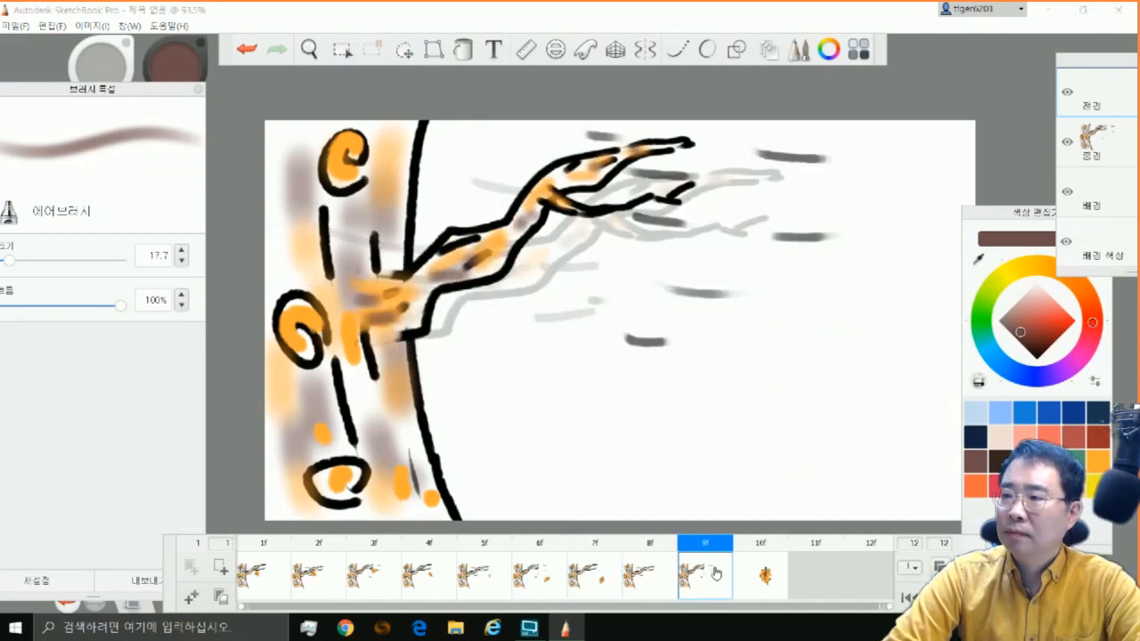
click(221, 571)
drag(640, 609, 374, 617)
click(653, 587)
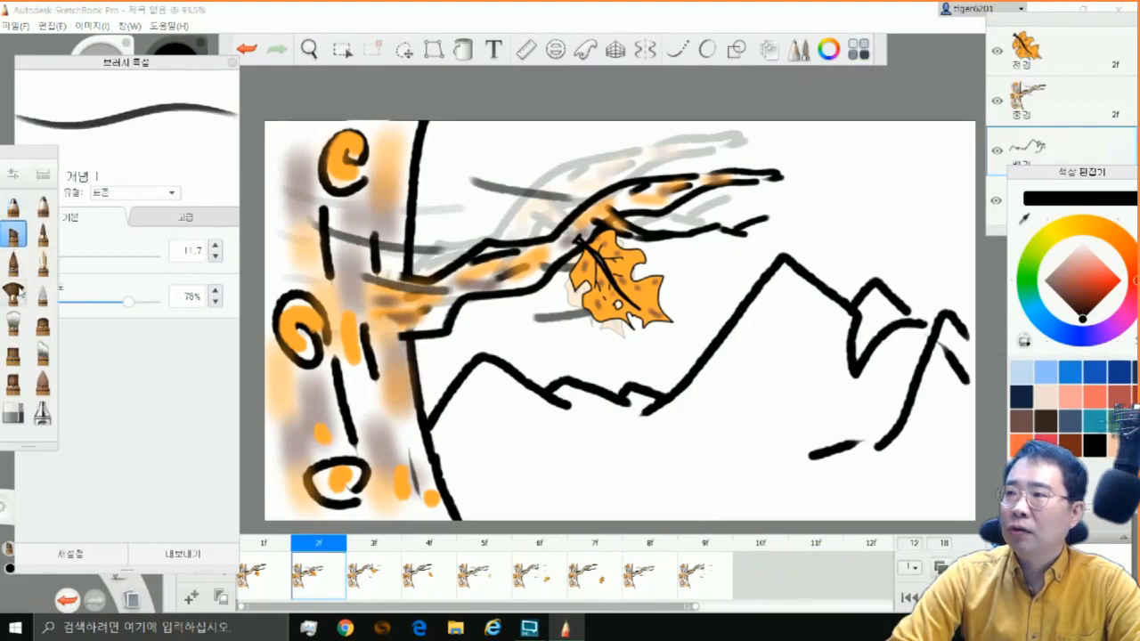
Choose the watercolour (수채화) brush with an orange colour and set its size to 40.2
click(12, 294)
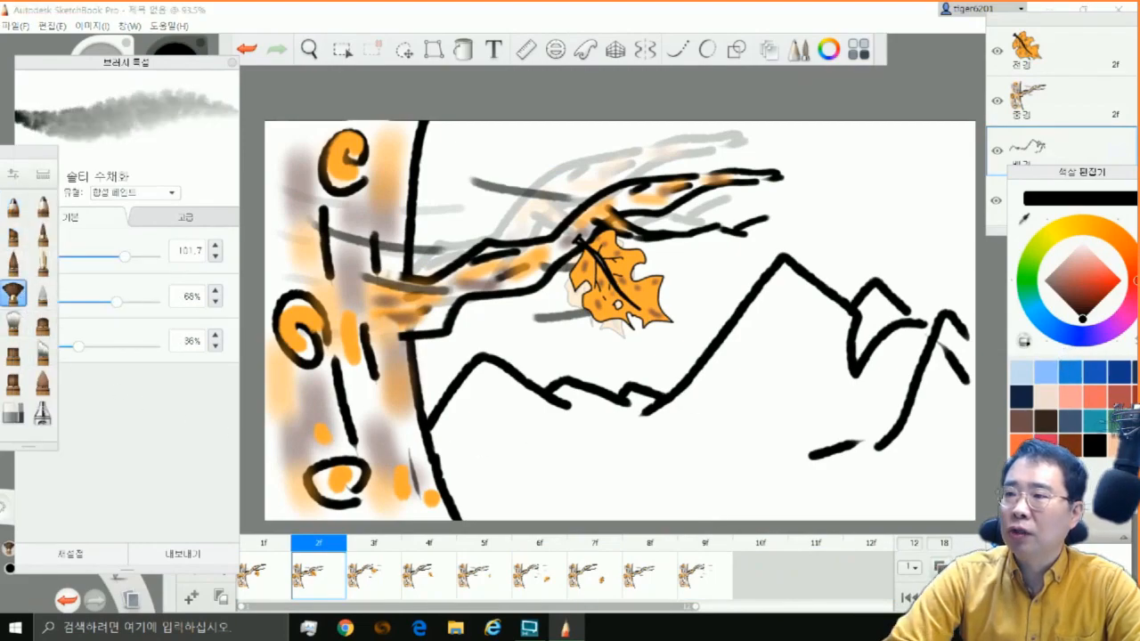
click(1133, 259)
drag(1072, 172, 1014, 131)
click(1044, 238)
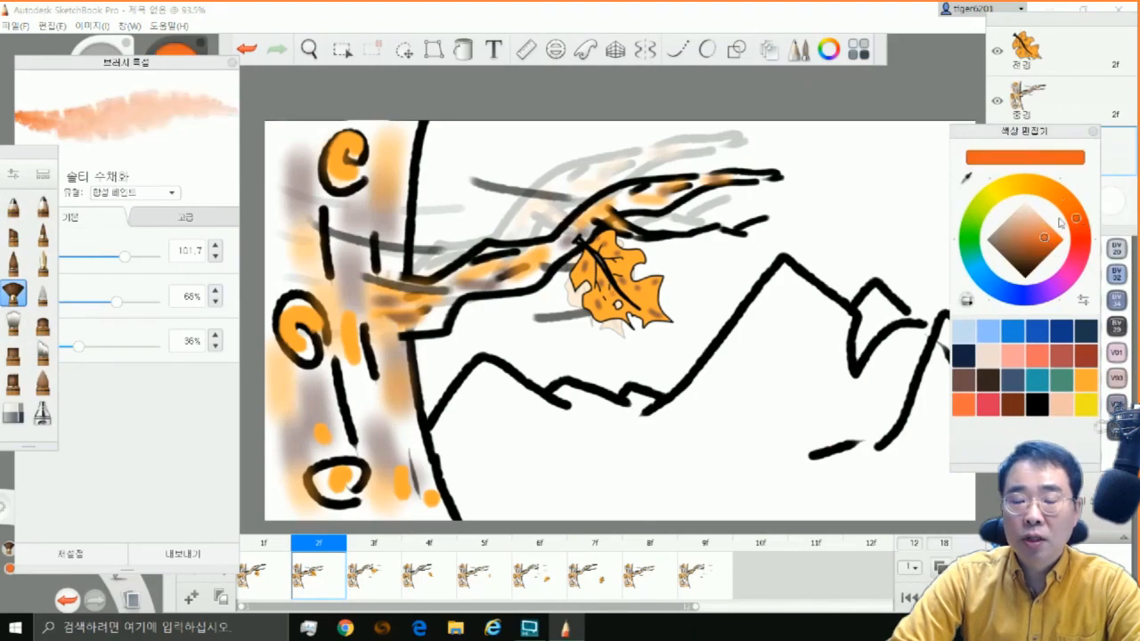
click(1070, 215)
drag(108, 256, 83, 257)
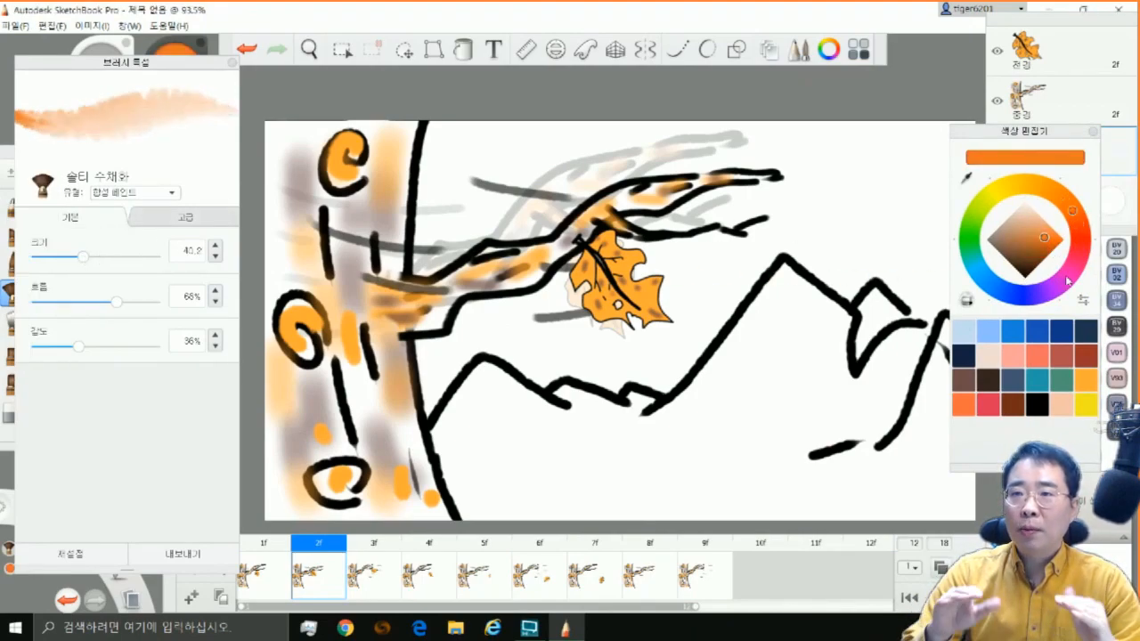
Paint orange-red watercolour patches along the mountain slopes on the background layer
click(1078, 237)
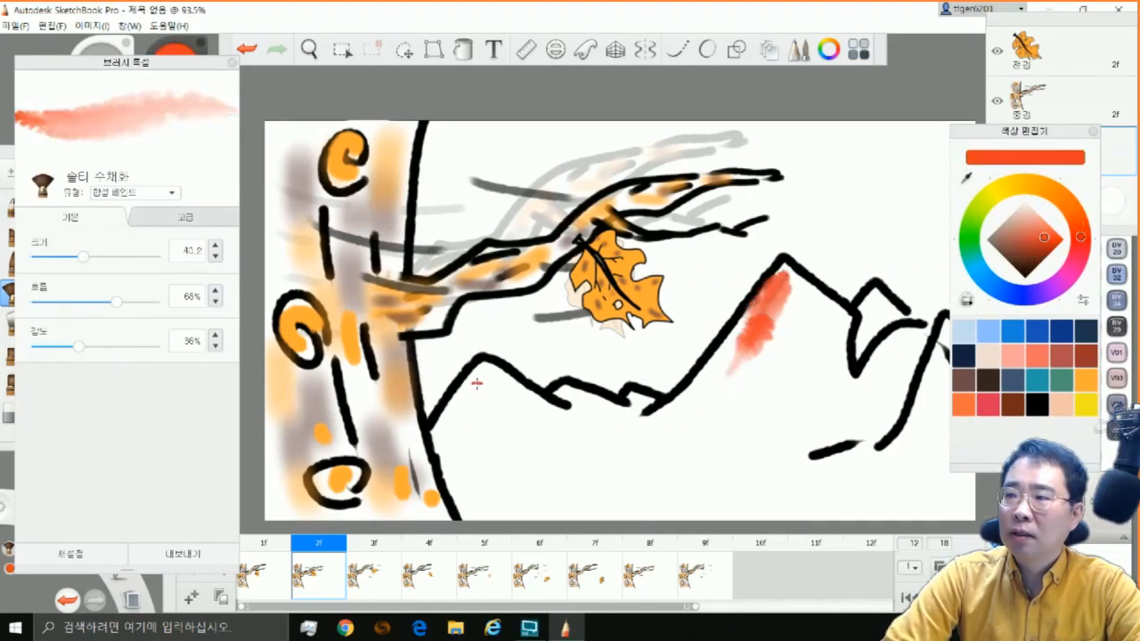
drag(478, 385, 545, 414)
drag(900, 345, 874, 374)
drag(917, 434, 890, 455)
Dab yellow-orange watercolour patches over the mountain slopes and foothills on the background layer
click(1084, 381)
drag(906, 403, 861, 431)
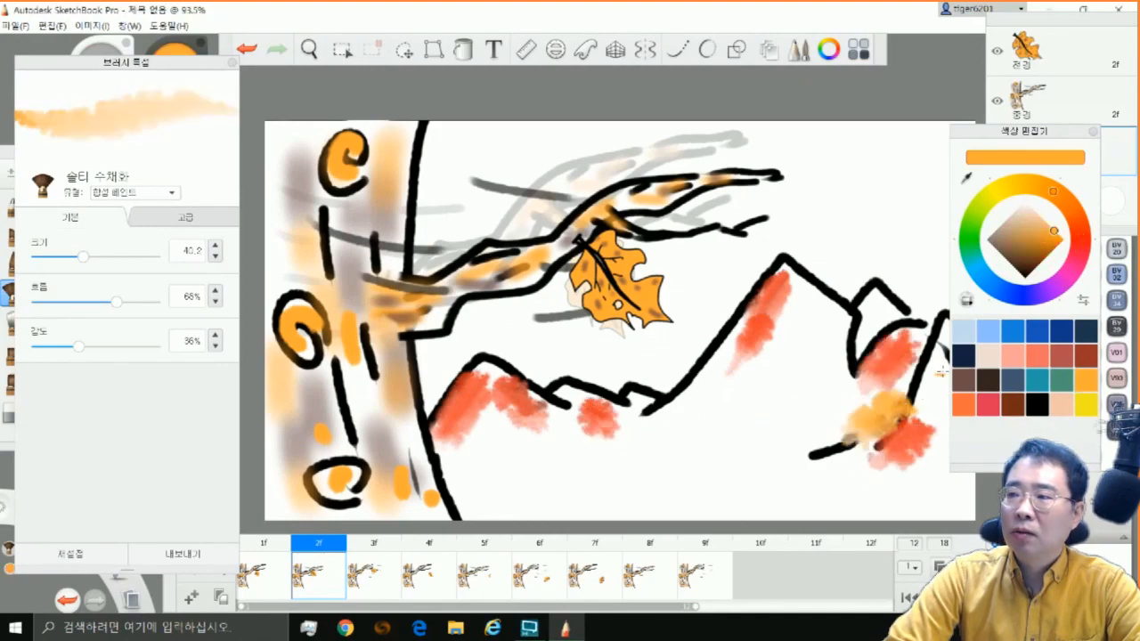
drag(935, 351, 921, 401)
drag(700, 388, 668, 424)
drag(800, 317, 828, 360)
drag(764, 405, 785, 383)
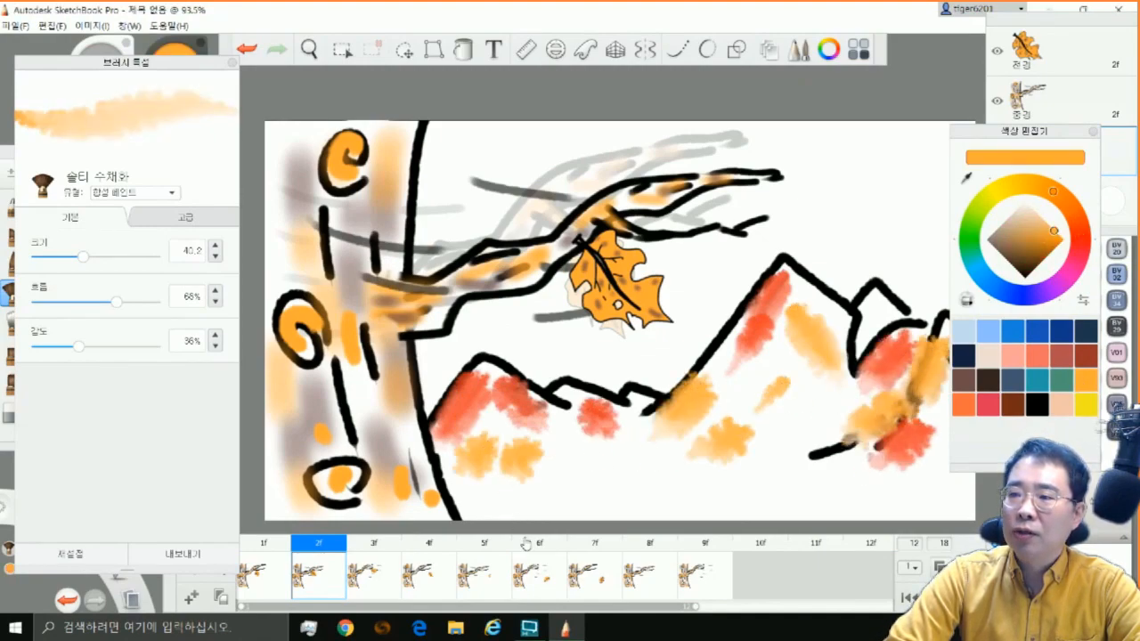
Dab crimson-red watercolour patches across the foothills and the right-hand peaks on the background layer
click(986, 404)
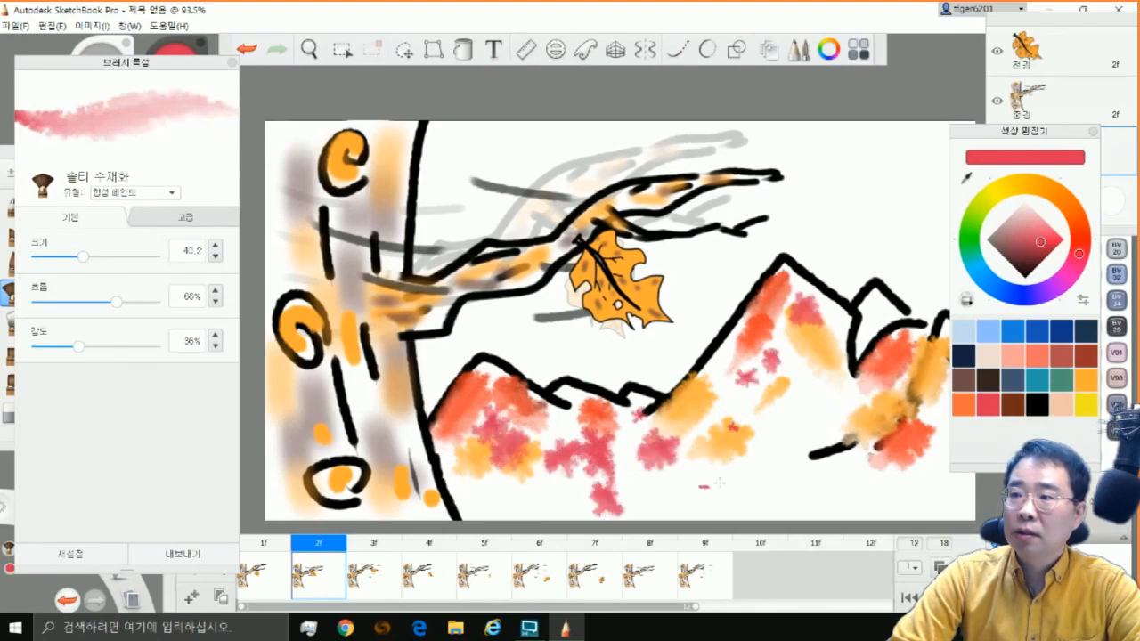
click(801, 485)
click(797, 419)
click(864, 317)
drag(999, 131, 1079, 145)
click(953, 336)
click(947, 413)
click(942, 463)
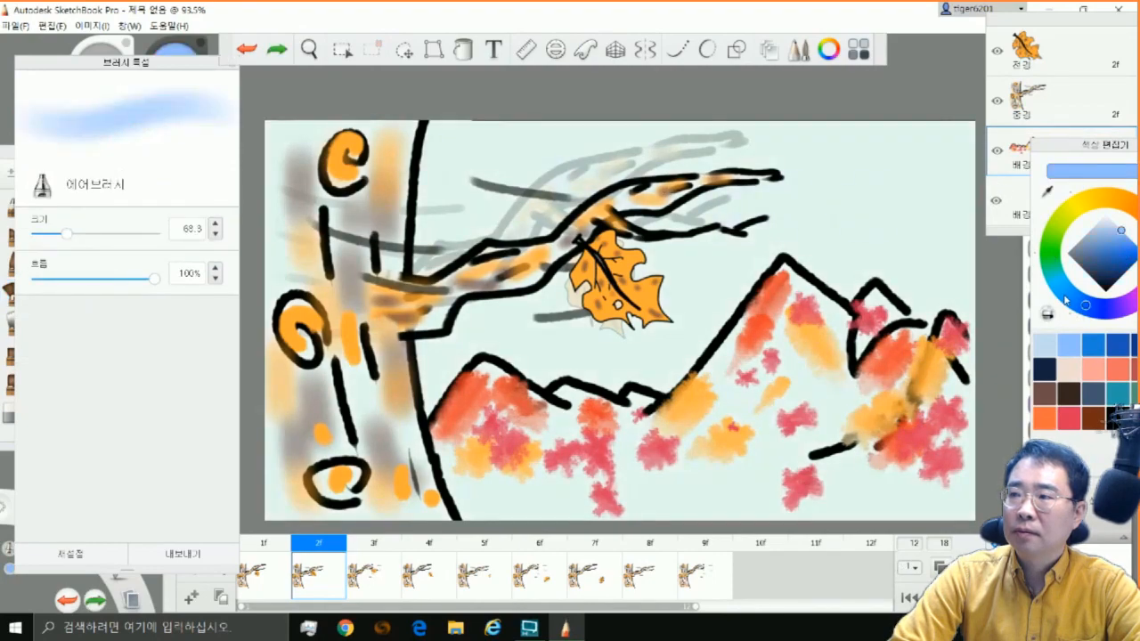
Airbrush (에어브러시) soft pale-blue patches over the sky around the branch and above the mountains at size 68.3
click(1076, 300)
click(1107, 226)
drag(449, 162, 494, 200)
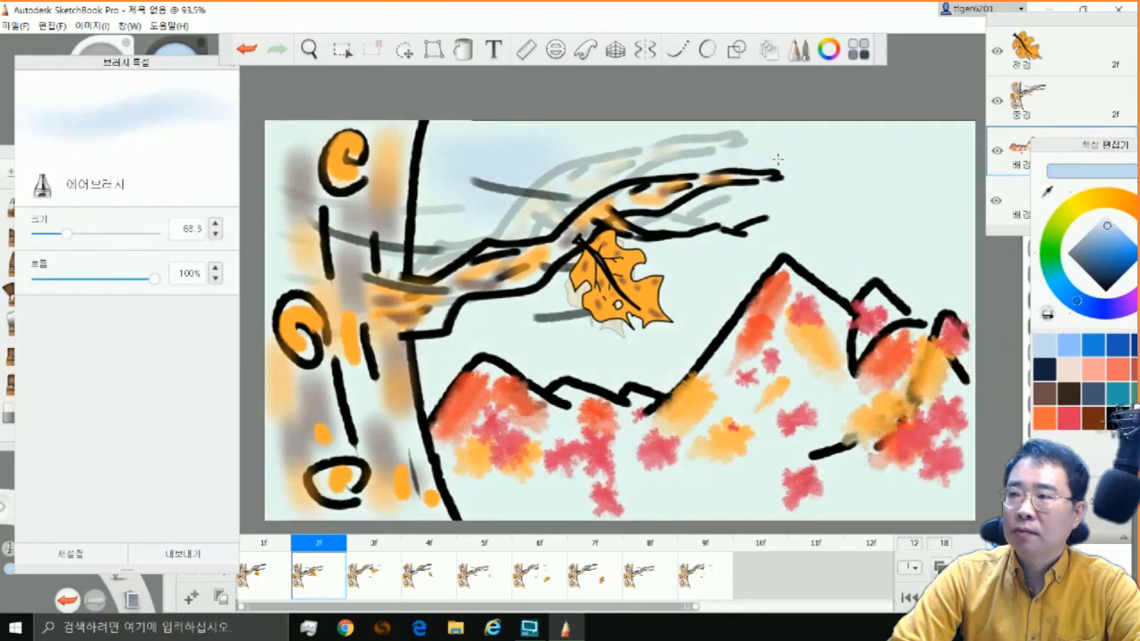
drag(792, 156, 917, 212)
drag(770, 242, 726, 252)
drag(509, 338, 681, 299)
drag(849, 265, 935, 262)
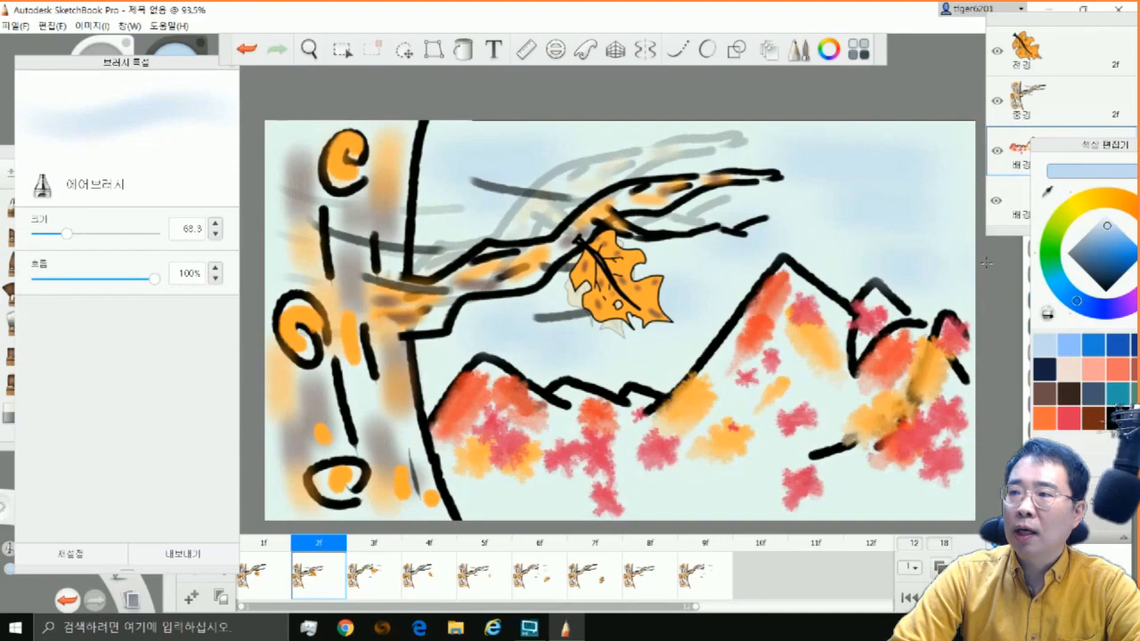
Draw a small orange-red spiral sun in the sky's upper right corner with the art pencil (아트 연필) at size 7.0
click(12, 205)
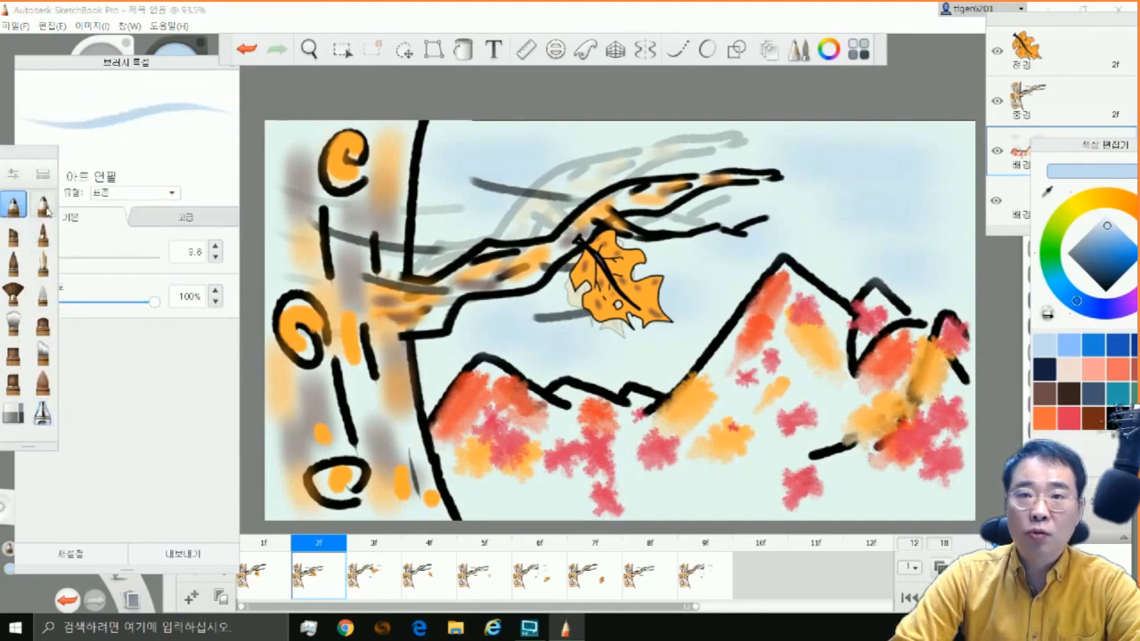
drag(77, 258, 51, 260)
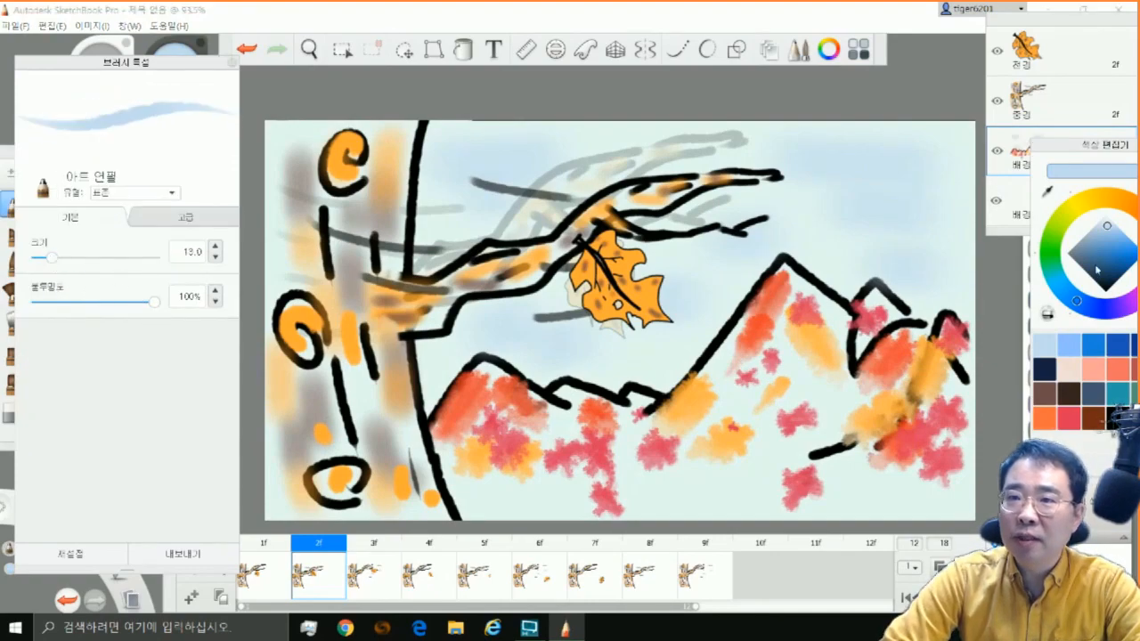
mouse_move(1109, 371)
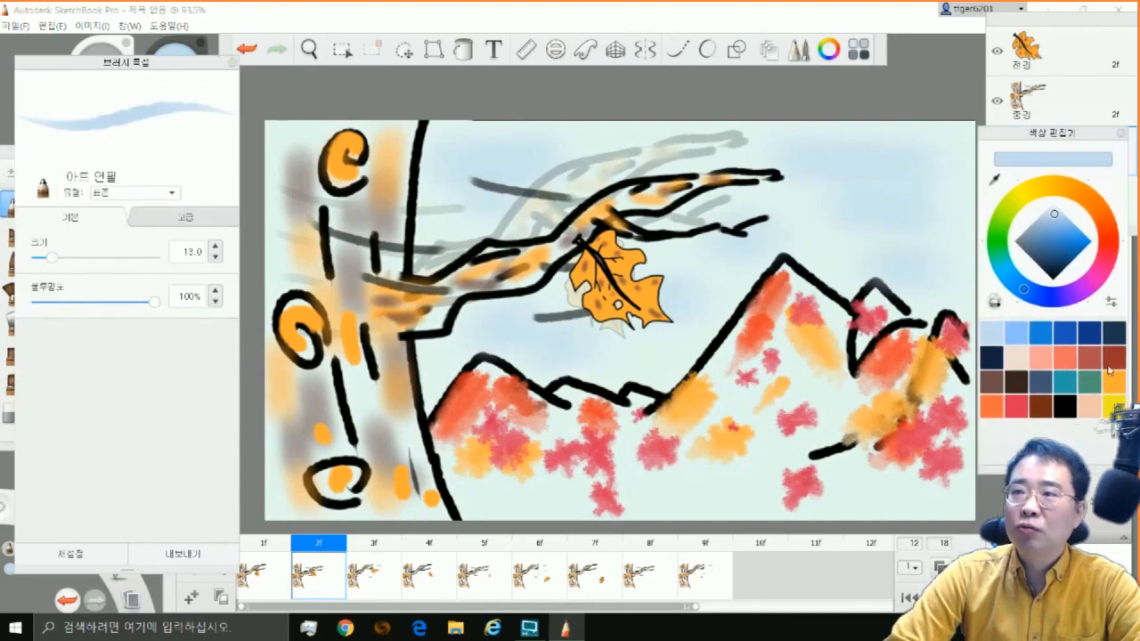
click(1109, 245)
drag(1076, 241, 1071, 236)
key(ctrl+z)
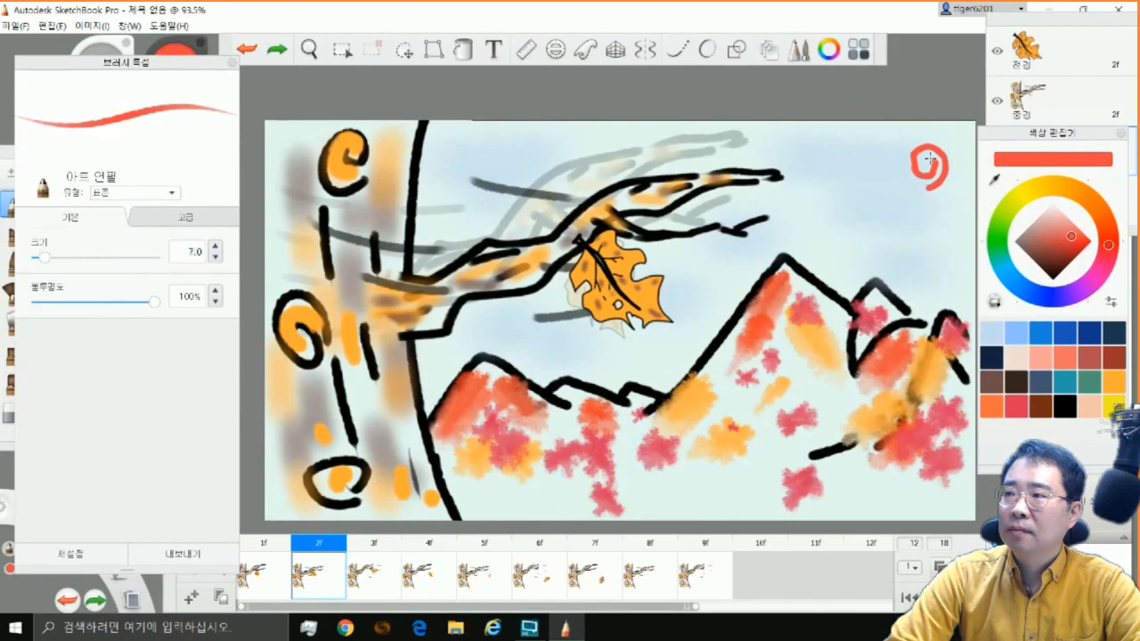
Add a yellow spiral line to the sun and draw short crimson rays around it
click(1113, 383)
click(1113, 405)
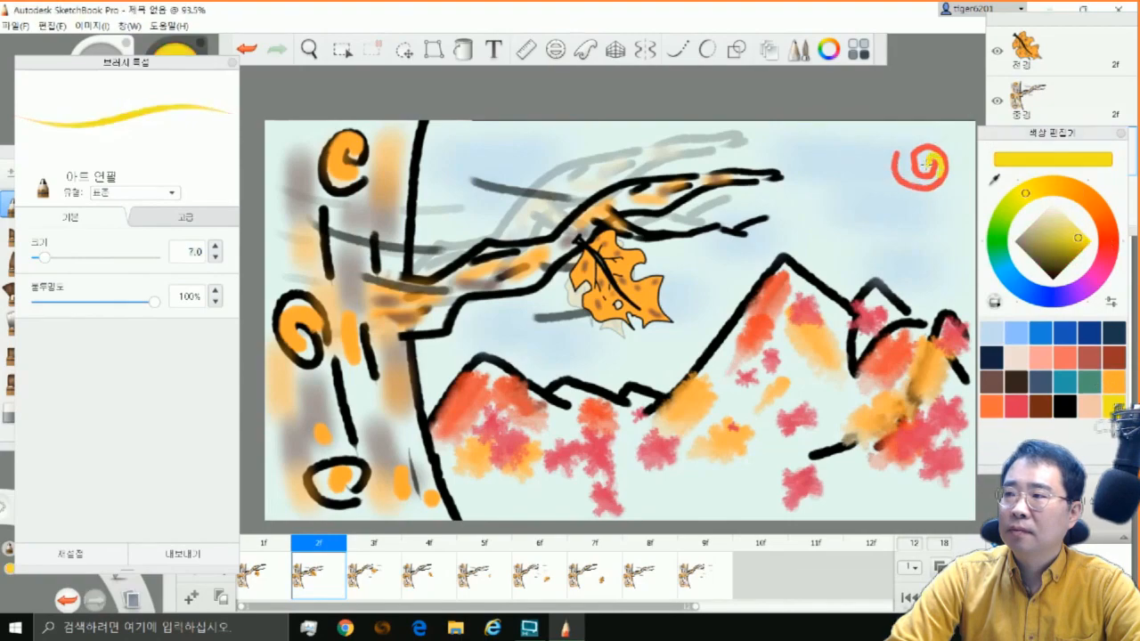
click(1104, 250)
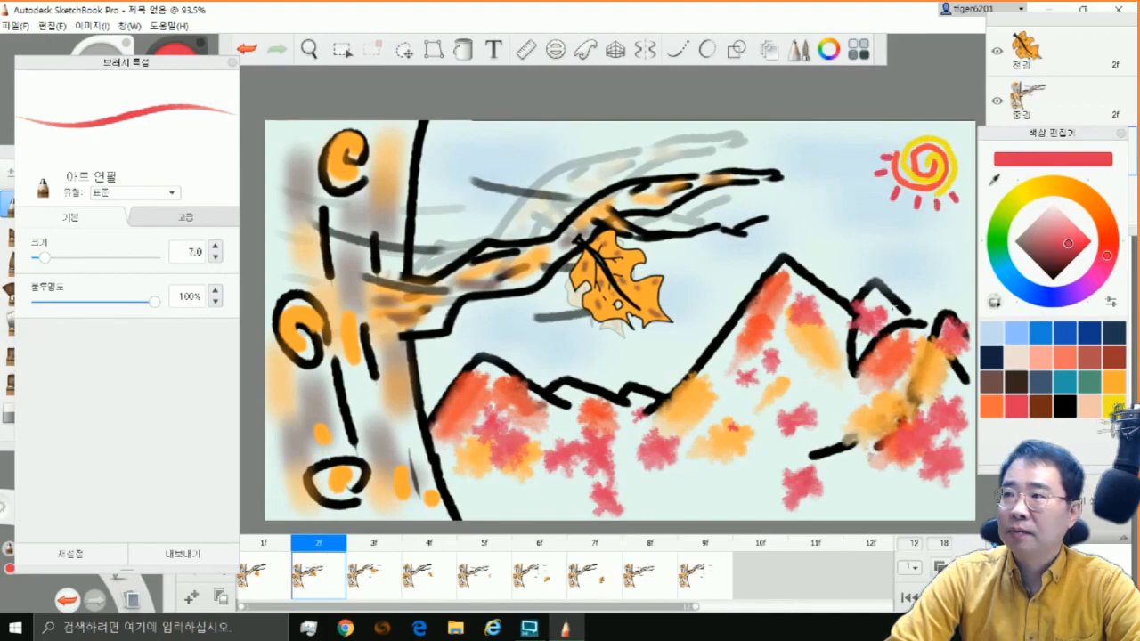
Airbrush stronger blue patches across the sky, reducing the brush size to about 30 after the first large patch
click(1040, 336)
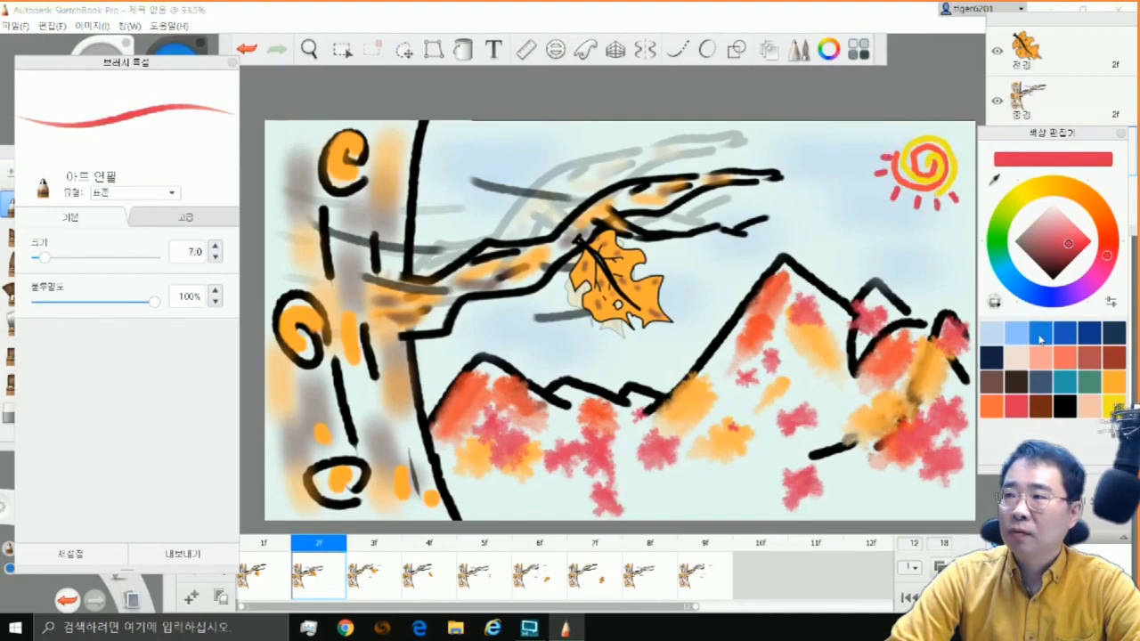
click(4, 150)
click(42, 413)
drag(467, 156, 494, 154)
click(75, 250)
click(49, 234)
click(505, 320)
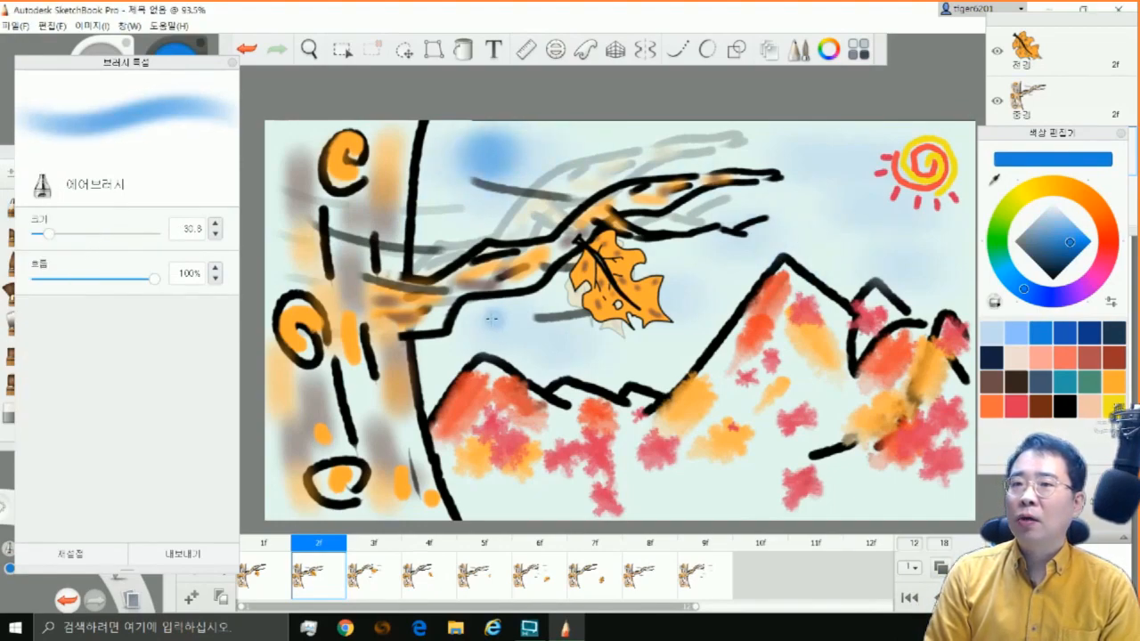
drag(785, 180, 826, 183)
drag(819, 224, 877, 230)
click(926, 252)
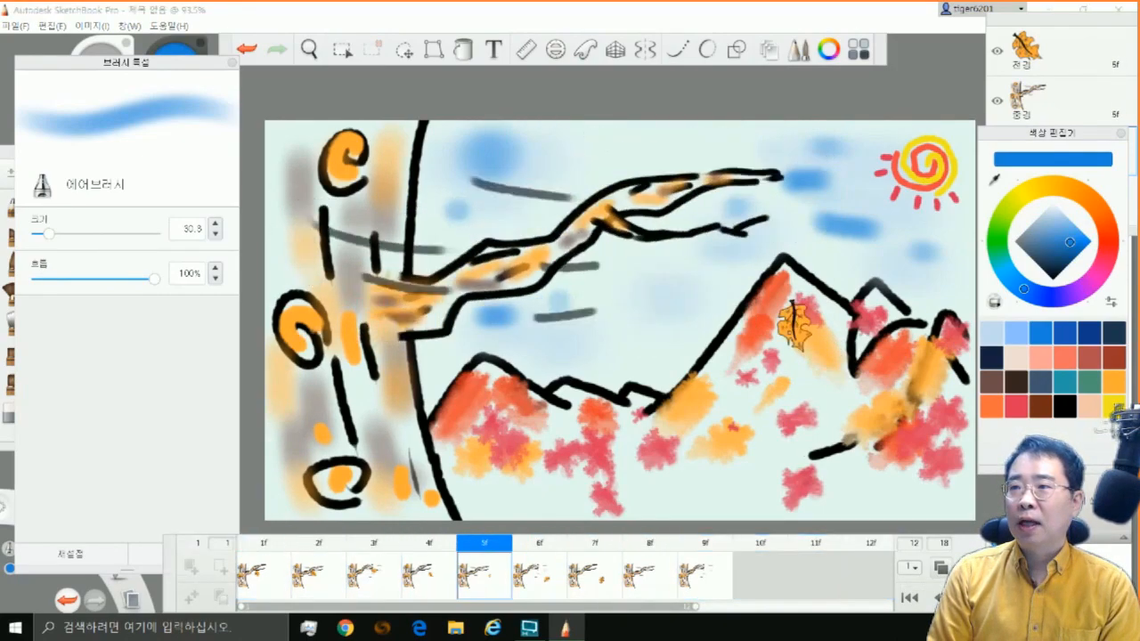
Select frame 1's whole foreground layer and move its leaf onto the midground (중경) layer by cutting and pasting
click(657, 577)
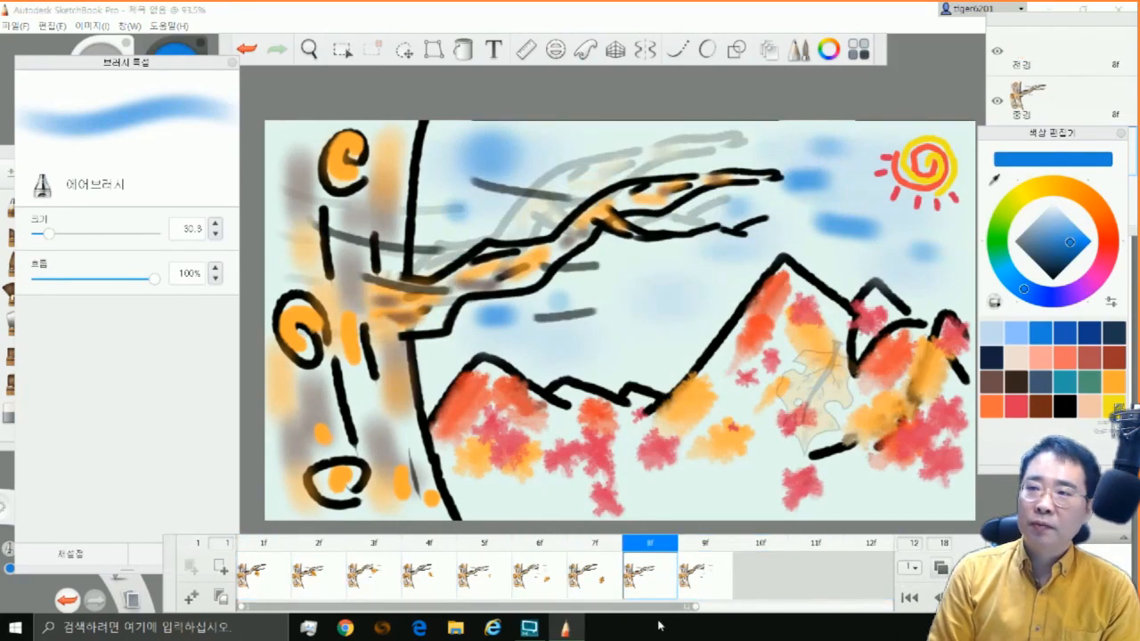
drag(1066, 136, 1084, 303)
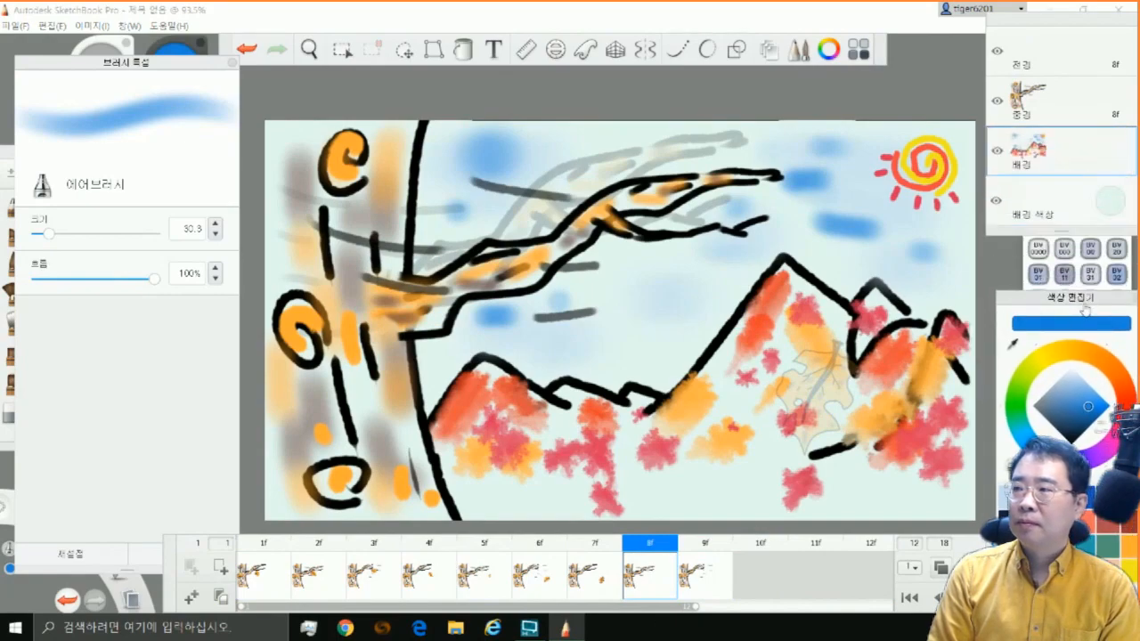
click(263, 577)
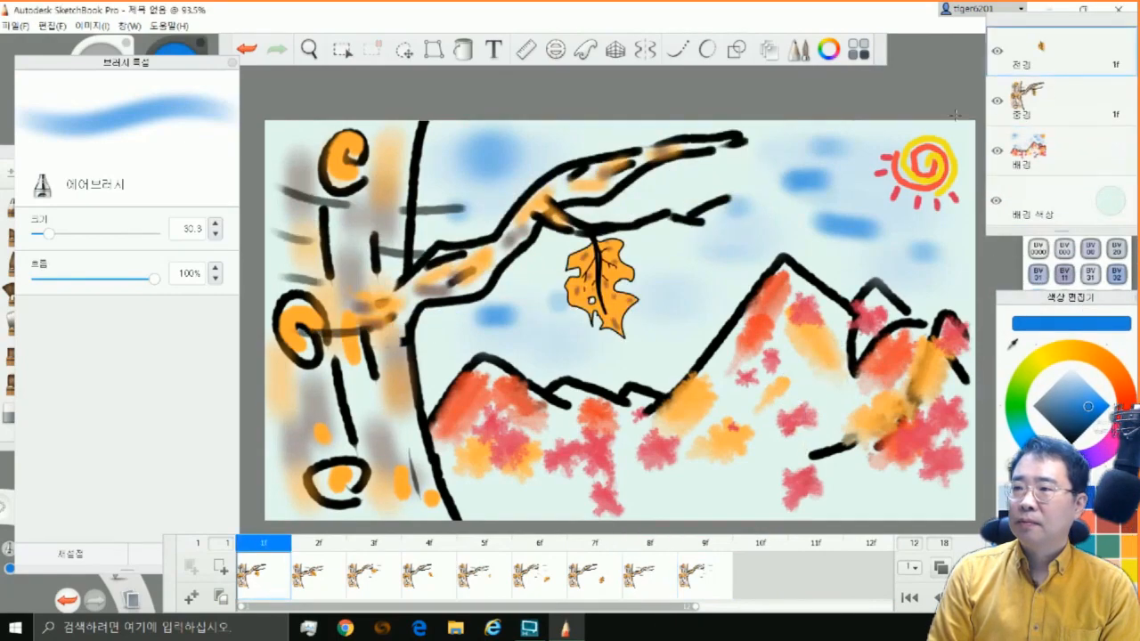
click(342, 49)
key(ctrl+a)
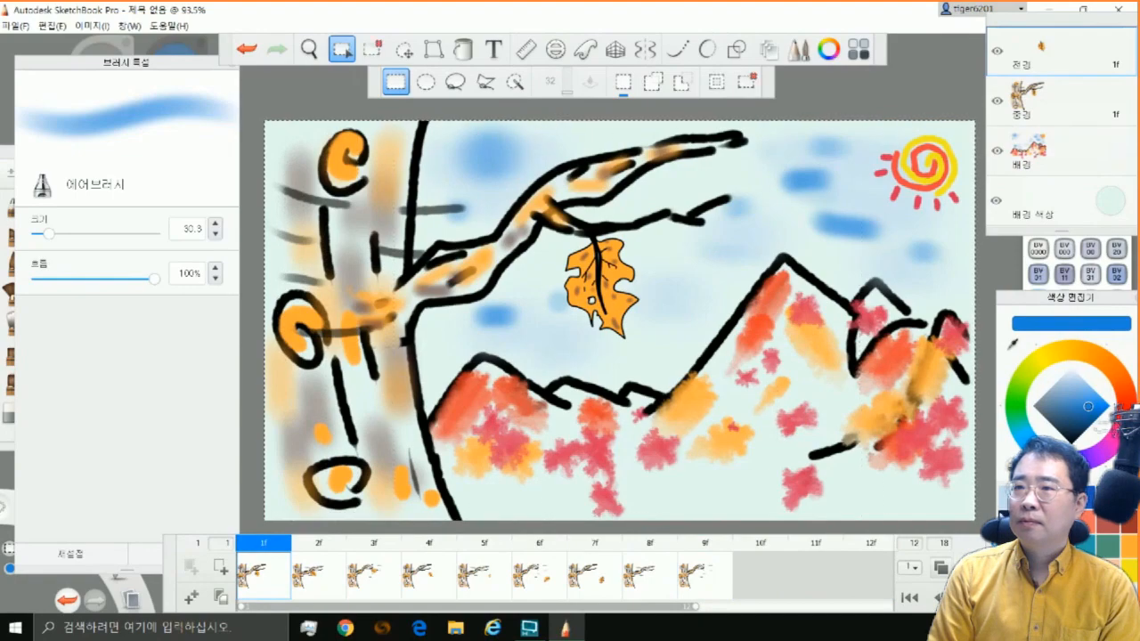
click(51, 26)
click(43, 74)
click(51, 26)
click(74, 118)
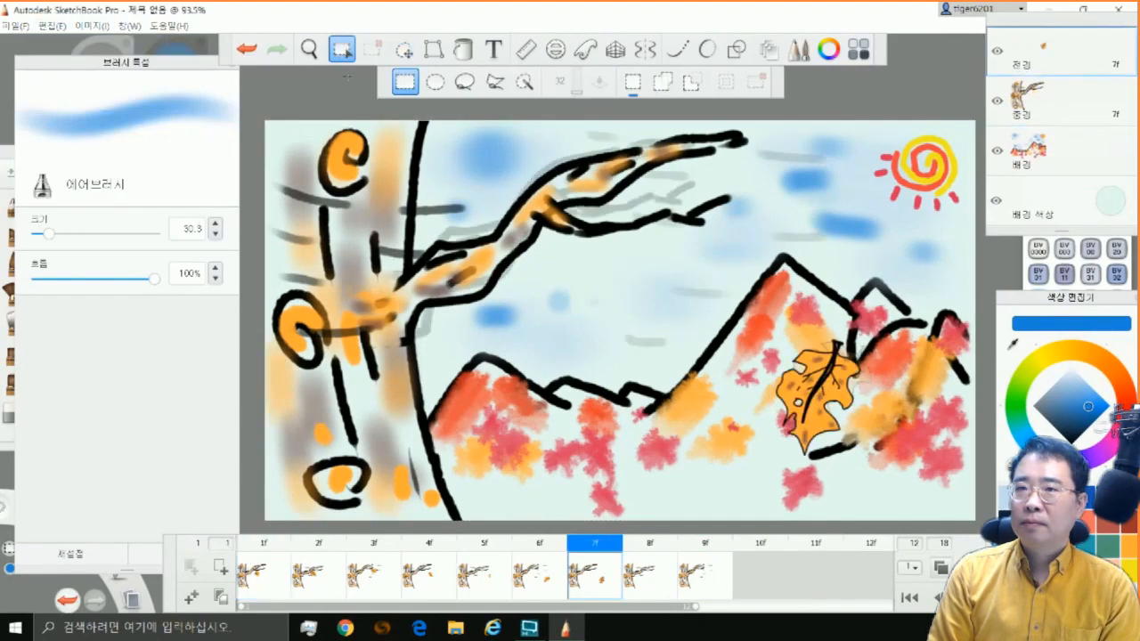
Cut frame 7's leaf from the foreground layer and paste it onto the midground (중경) layer
drag(264, 121, 975, 520)
key(ctrl+x)
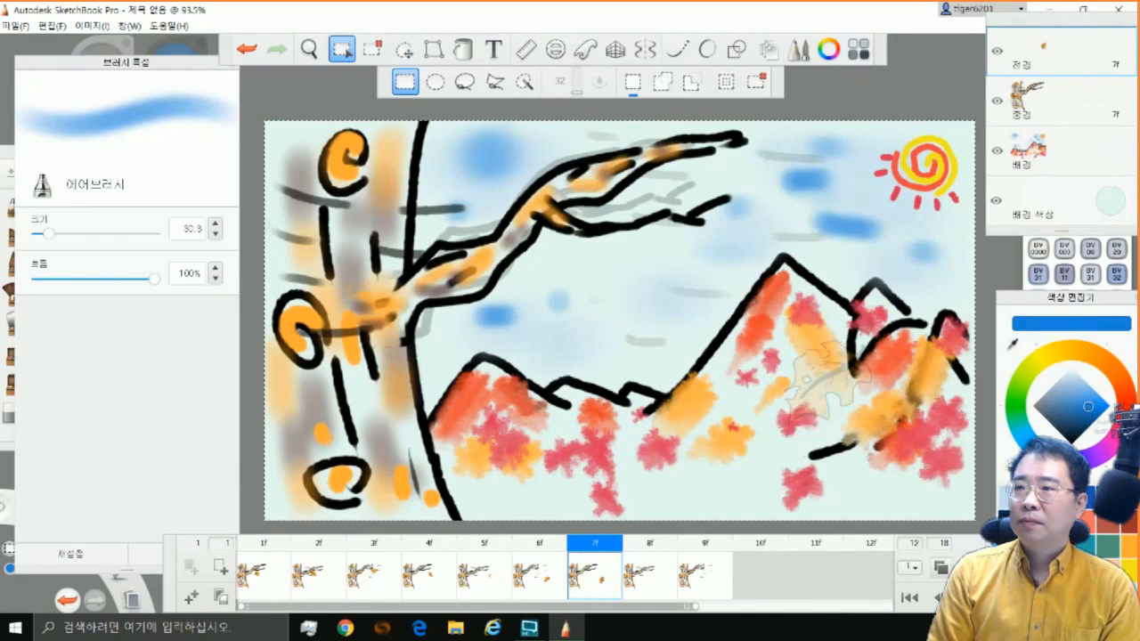
click(1030, 109)
key(ctrl+v)
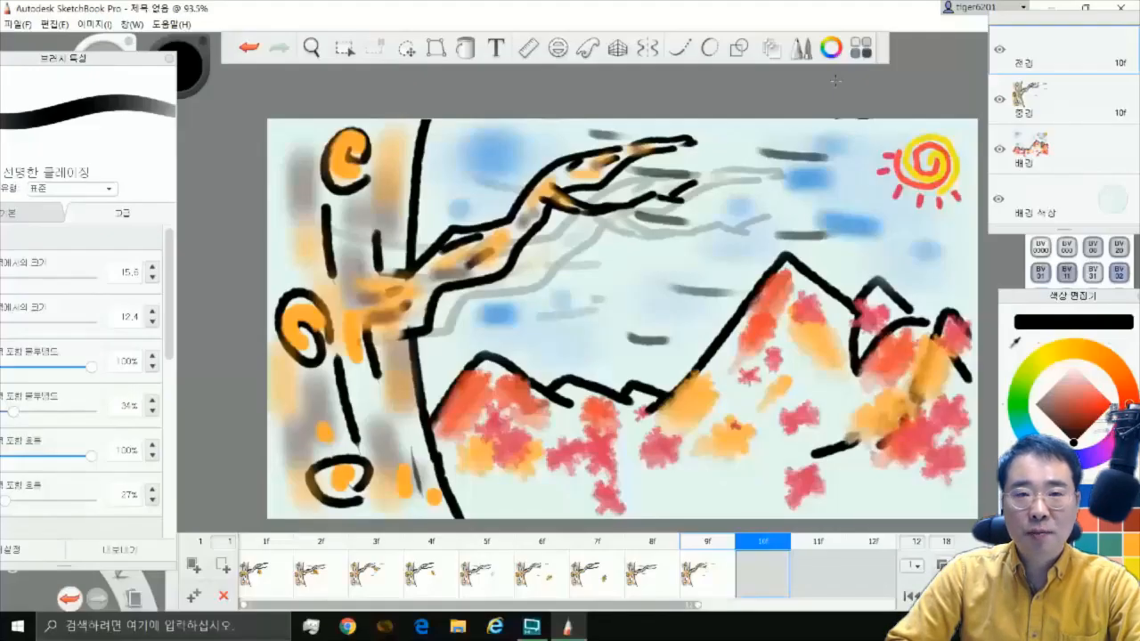
Choose the rectangle shape tool and undo the two small test shapes drawn with it
click(739, 48)
drag(338, 152, 344, 214)
drag(394, 416, 399, 420)
click(258, 48)
click(261, 48)
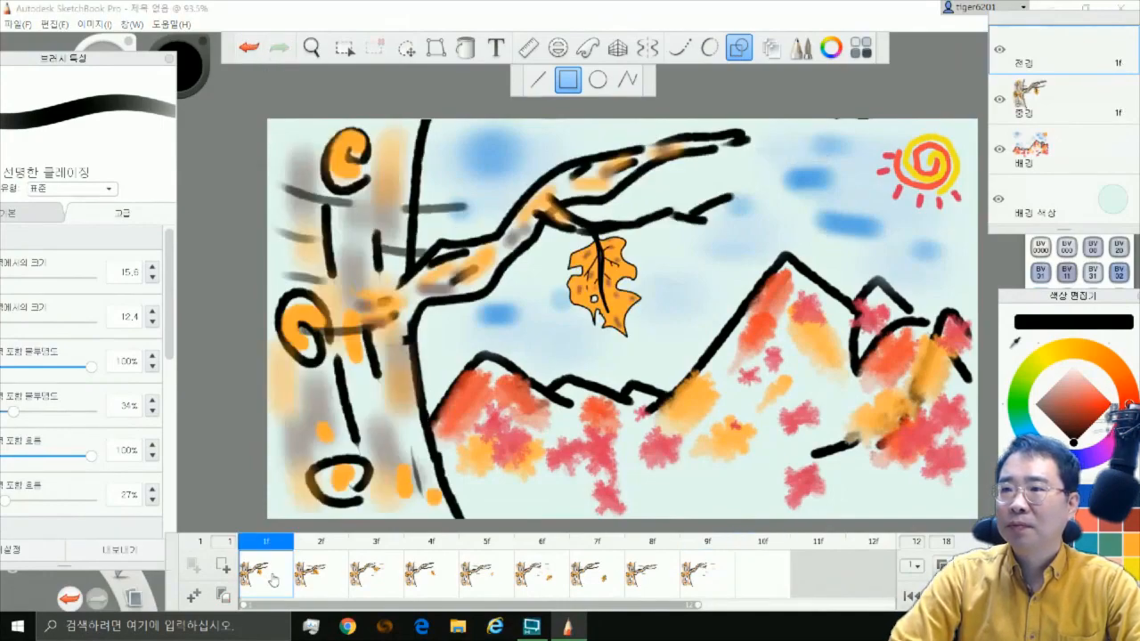
Set the 선명한 글레이징 brush to size 5.0 and draw a double rectangular window frame around frame 1's scene on the foreground layer
drag(80, 57, 180, 65)
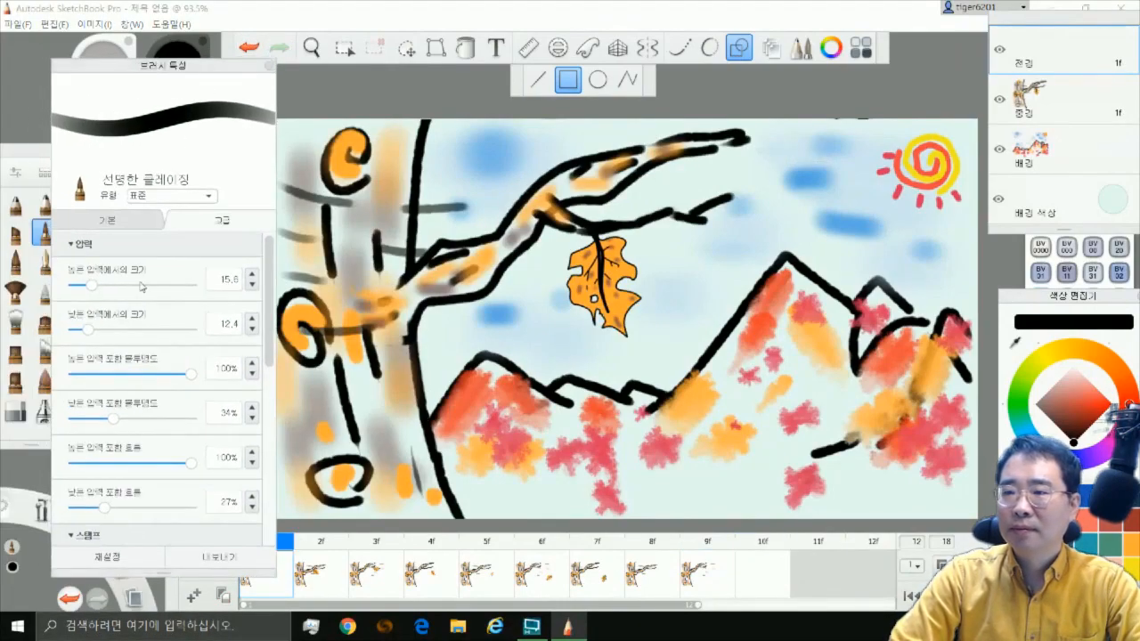
click(112, 223)
click(248, 257)
text(5)
key(Return)
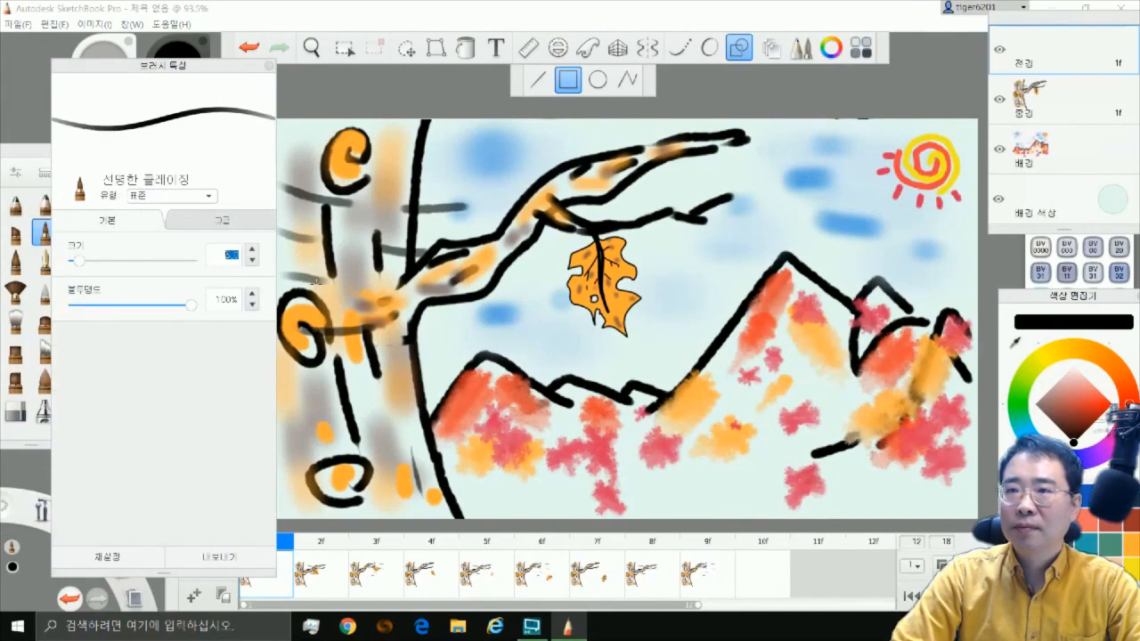
mouse_move(309, 145)
mouse_down()
mouse_move(360, 160)
mouse_move(928, 501)
mouse_up()
drag(321, 148, 383, 426)
drag(828, 487, 914, 490)
Draw the left curtain freehand inside the window frame, gathered at a tie halfway down
mouse_move(509, 158)
mouse_down()
mouse_move(396, 234)
mouse_move(328, 368)
mouse_move(500, 190)
mouse_move(329, 303)
mouse_move(349, 314)
mouse_move(418, 476)
mouse_move(361, 494)
mouse_up()
key(ctrl+z)
drag(326, 328, 346, 318)
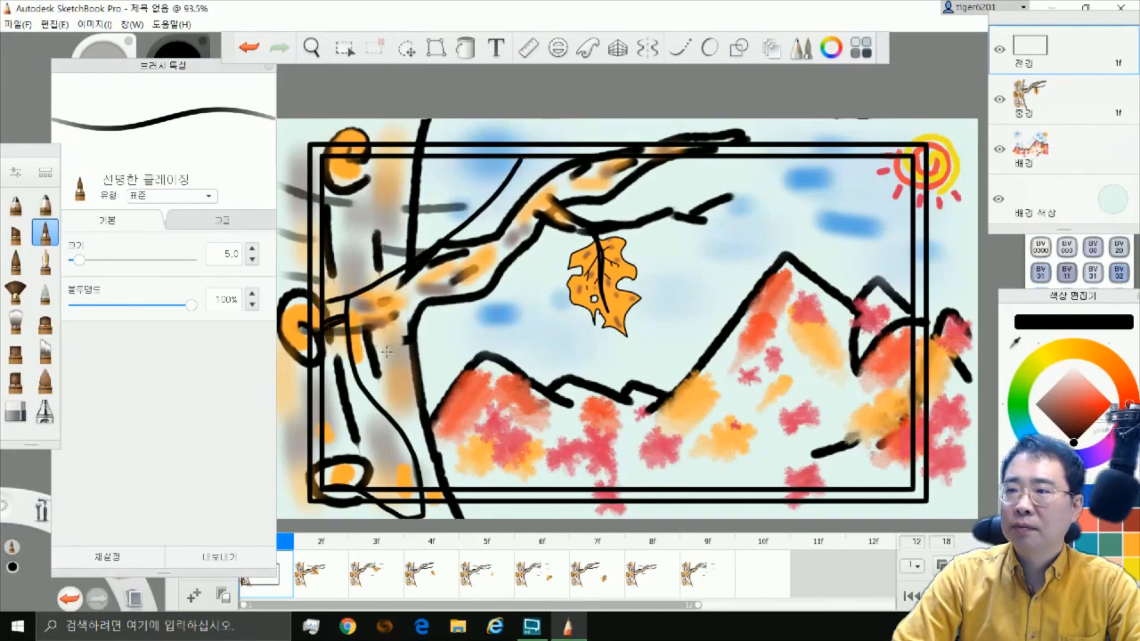
Draw the right curtain with its tie band and hem folds, and add fold lines to the left curtain's upper part
mouse_move(811, 158)
mouse_down()
mouse_move(858, 258)
mouse_move(855, 369)
mouse_move(915, 341)
mouse_move(916, 355)
mouse_move(831, 409)
mouse_move(805, 516)
mouse_up()
drag(882, 304, 876, 330)
drag(870, 387, 853, 436)
drag(852, 483, 844, 504)
drag(875, 487, 868, 514)
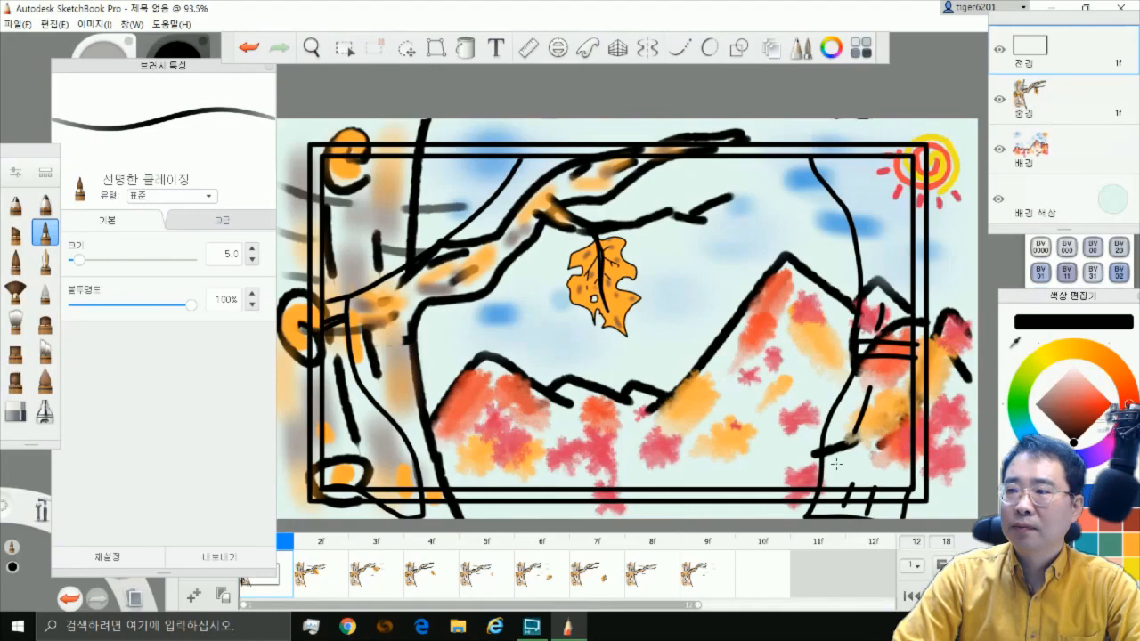
drag(370, 210, 334, 265)
drag(402, 240, 373, 267)
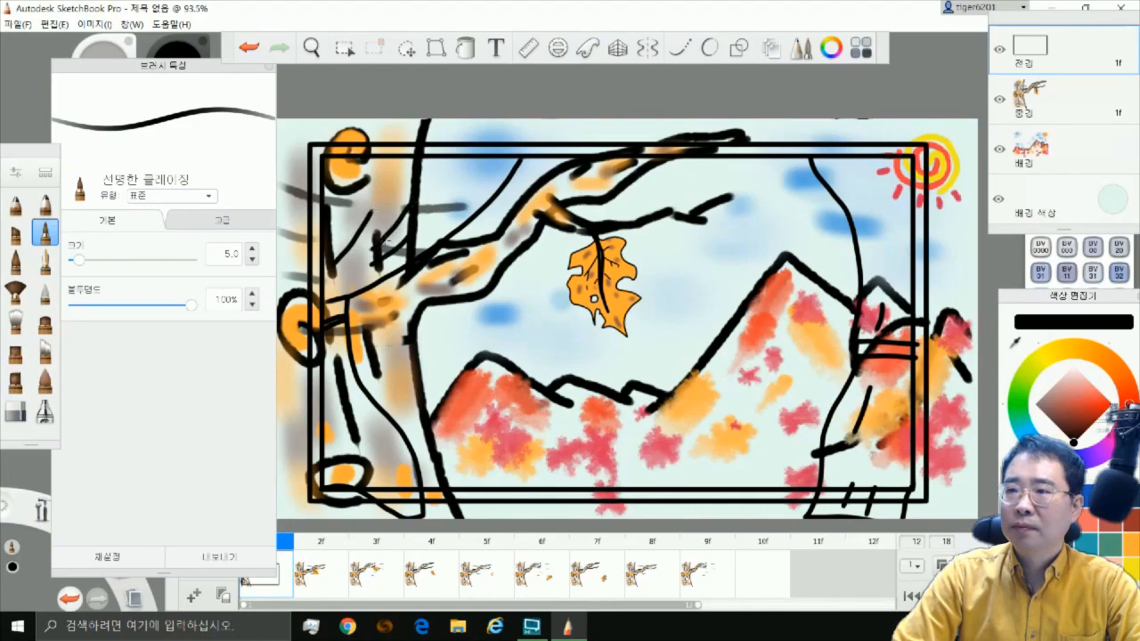
Erase the window-frame lines crossing the bottoms of both curtains with the eraser at 100% flow and size 10.4
click(16, 411)
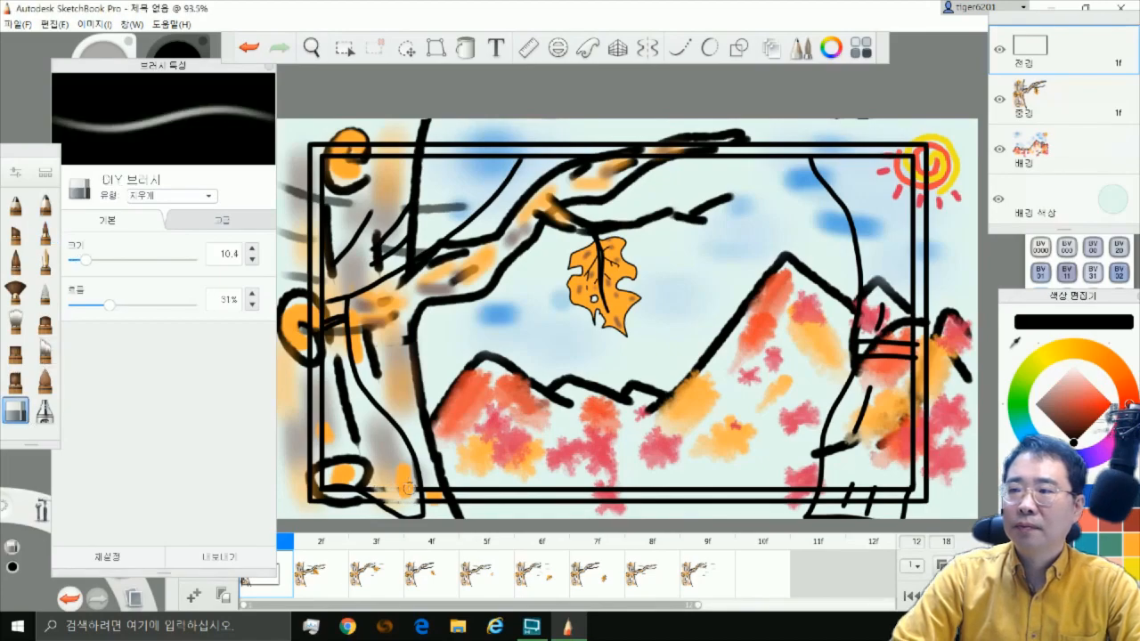
drag(110, 305, 194, 306)
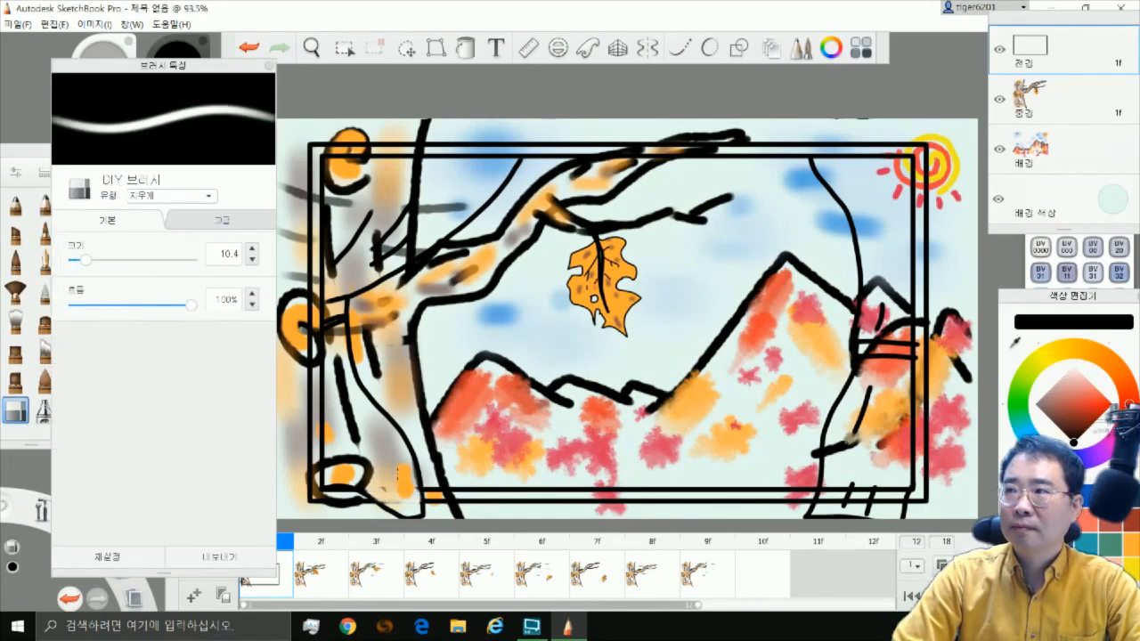
mouse_move(828, 488)
mouse_down()
mouse_move(873, 506)
mouse_move(902, 492)
mouse_up()
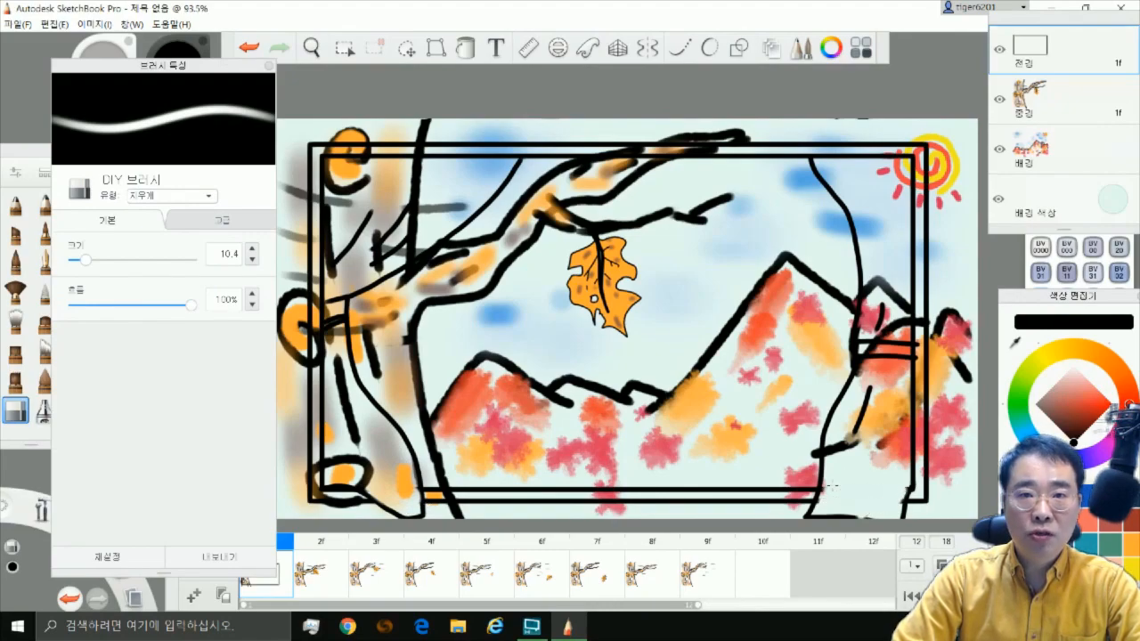
Draw more fold lines on the upper and lower parts of the right curtain with the 선명한 글레이징 brush
click(44, 230)
mouse_move(862, 440)
mouse_down()
mouse_move(884, 469)
mouse_move(848, 497)
mouse_up()
mouse_move(877, 466)
mouse_down()
mouse_move(868, 504)
mouse_move(889, 509)
mouse_up()
drag(896, 377, 886, 425)
drag(849, 174, 886, 265)
drag(892, 270, 896, 283)
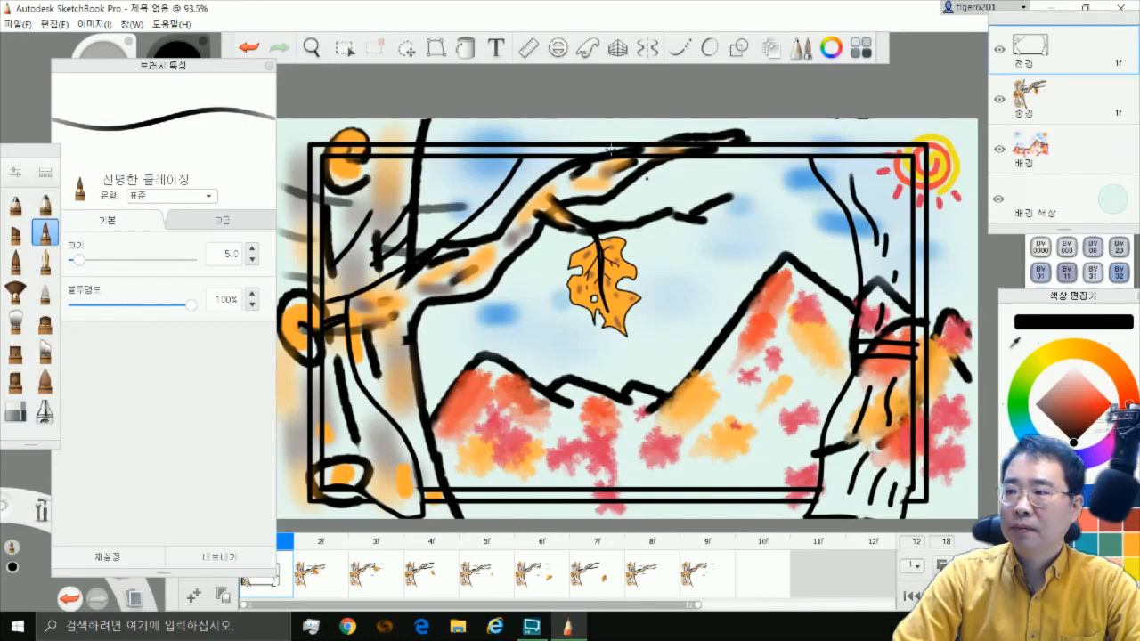
Flood-fill the band of the window frame with a solid grey-violet Copic colour
click(466, 48)
drag(1090, 296, 1006, 150)
click(1120, 403)
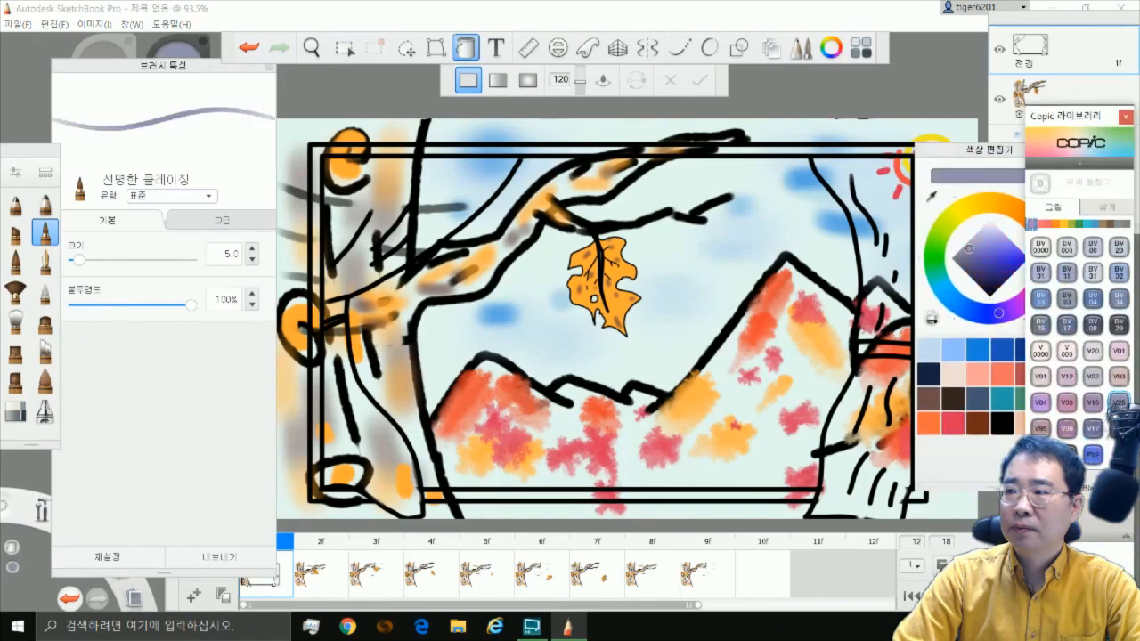
click(712, 493)
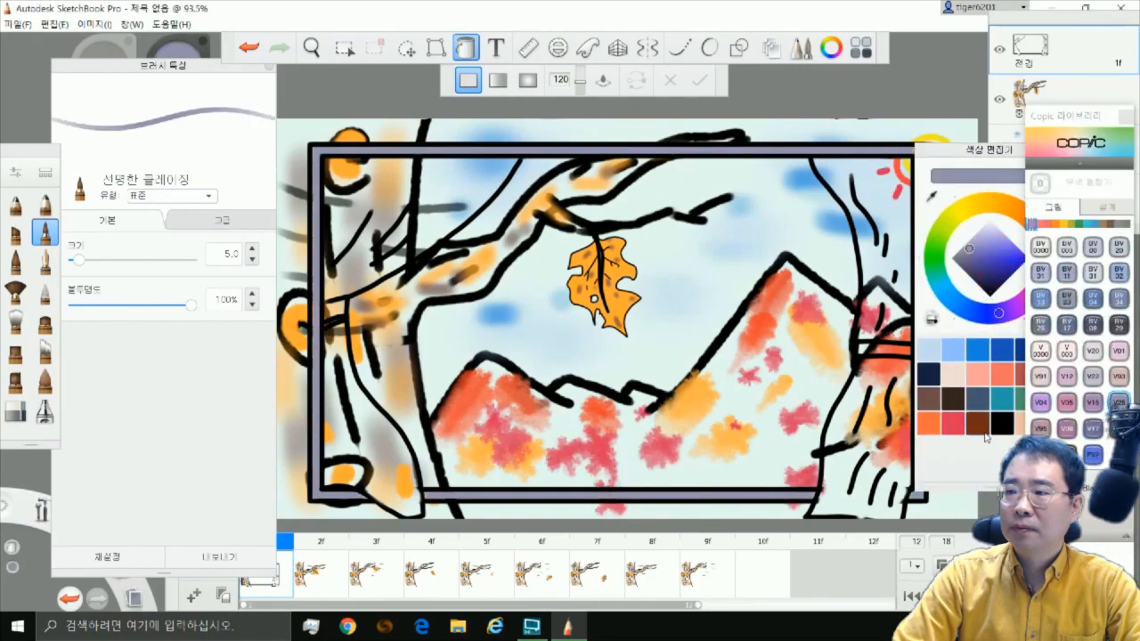
Fill the left curtain's upper part with a linear gradient running from white through green to orange
drag(980, 149, 933, 124)
click(498, 80)
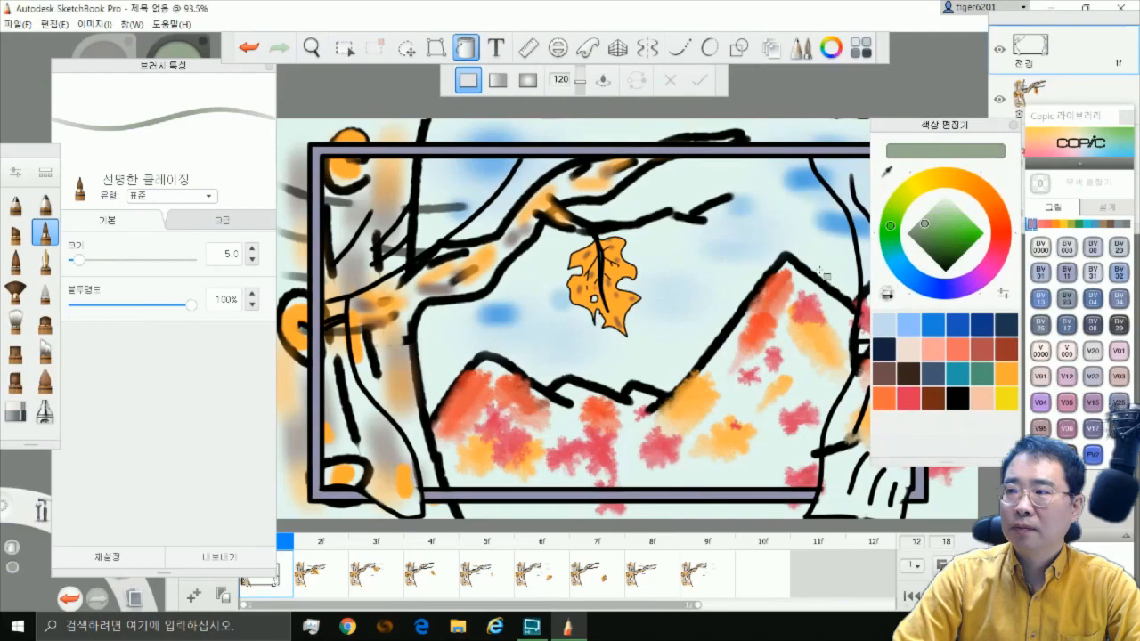
click(433, 206)
click(890, 230)
click(452, 220)
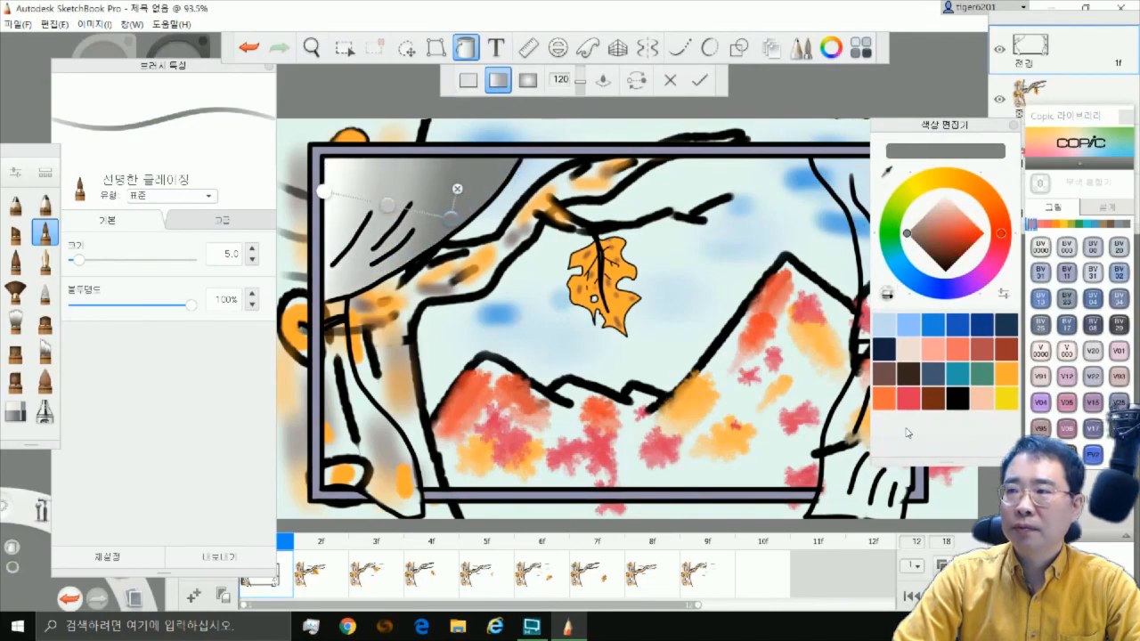
click(915, 386)
click(889, 233)
click(977, 229)
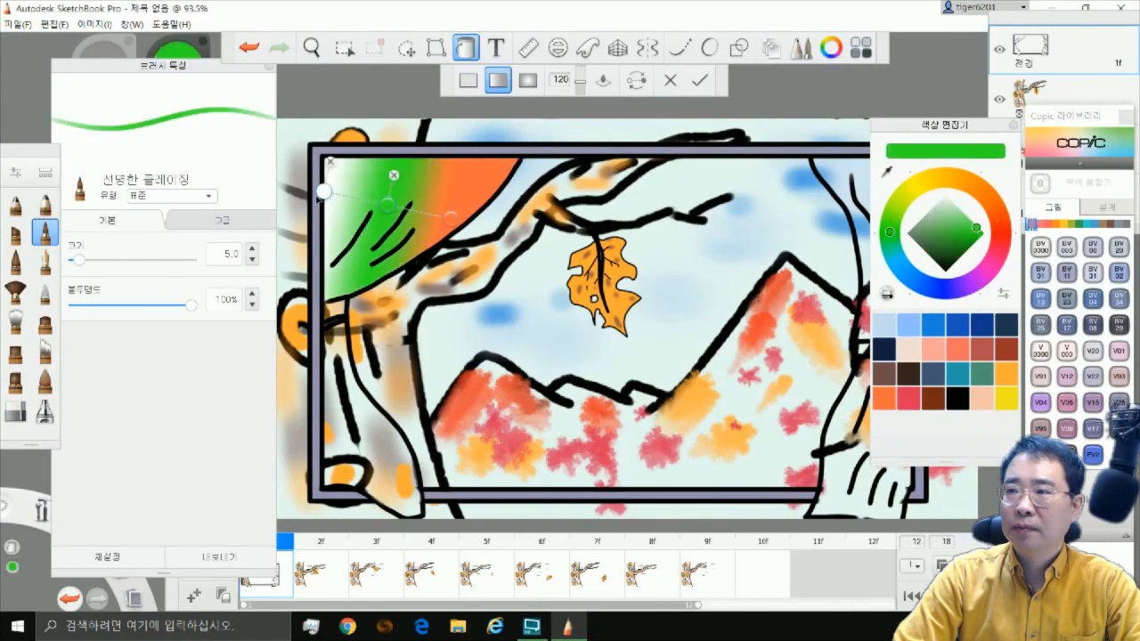
Reduce the upper curtain's gradient to white-to-green, and fill the left curtain's lower part with the same gradient
drag(320, 194, 279, 205)
click(453, 188)
drag(363, 214, 436, 223)
drag(279, 205, 353, 204)
click(390, 450)
drag(420, 445, 397, 440)
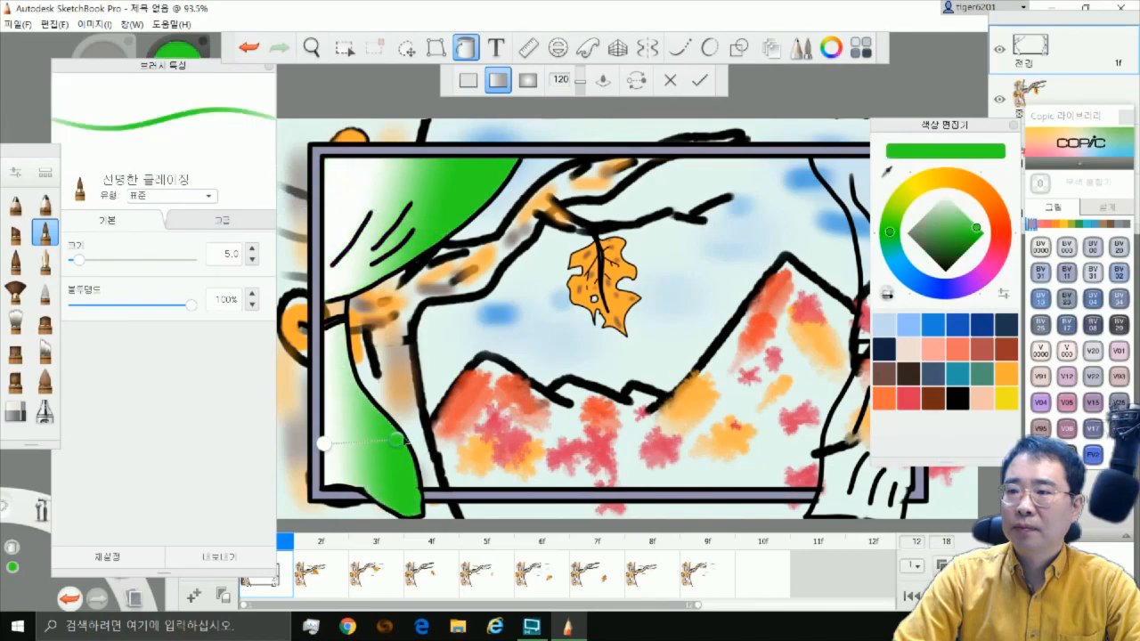
Fill the upper and lower parts of the right curtain with the same white-to-green linear gradient
click(855, 415)
click(862, 231)
drag(934, 127, 1097, 179)
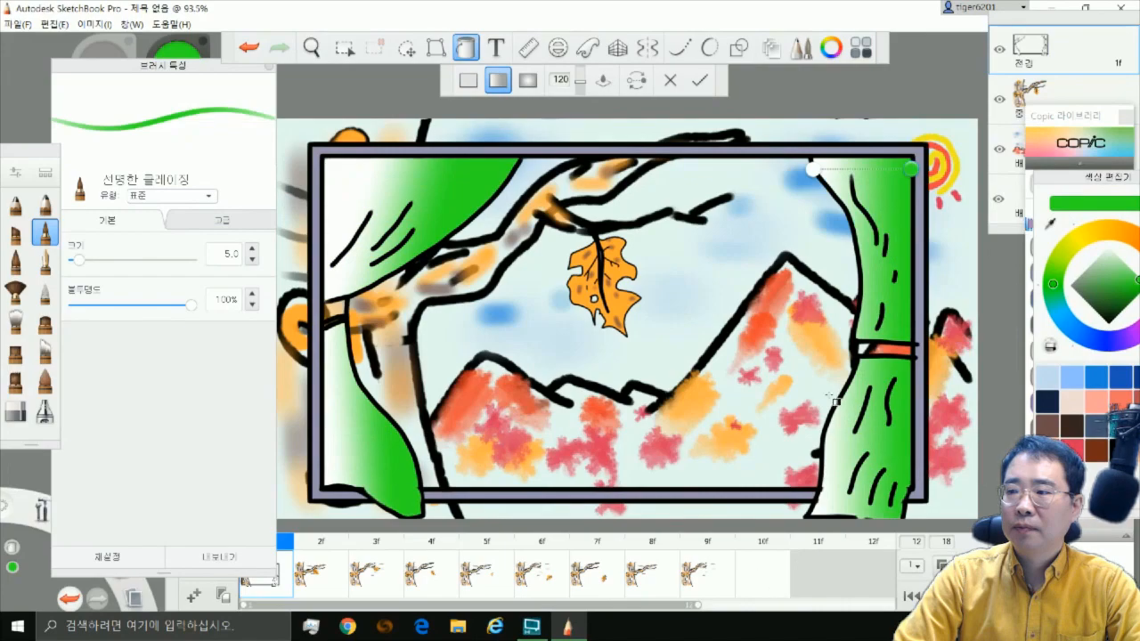
Draw two short curved fold lines on the lower part of the left curtain
click(496, 49)
click(1119, 449)
drag(338, 410, 356, 473)
drag(370, 448, 388, 493)
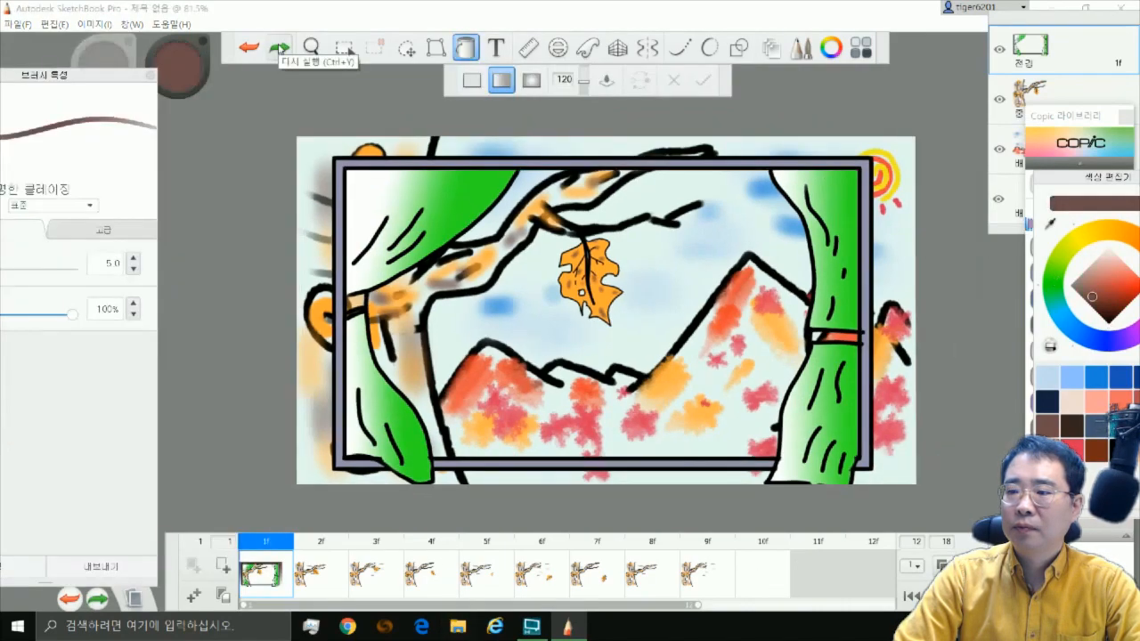
Fill the wall area around the outside of the window frame with a vertical linear gradient from dark brown down to orange
click(905, 155)
drag(771, 122, 698, 113)
drag(297, 145, 689, 494)
click(1120, 402)
click(641, 480)
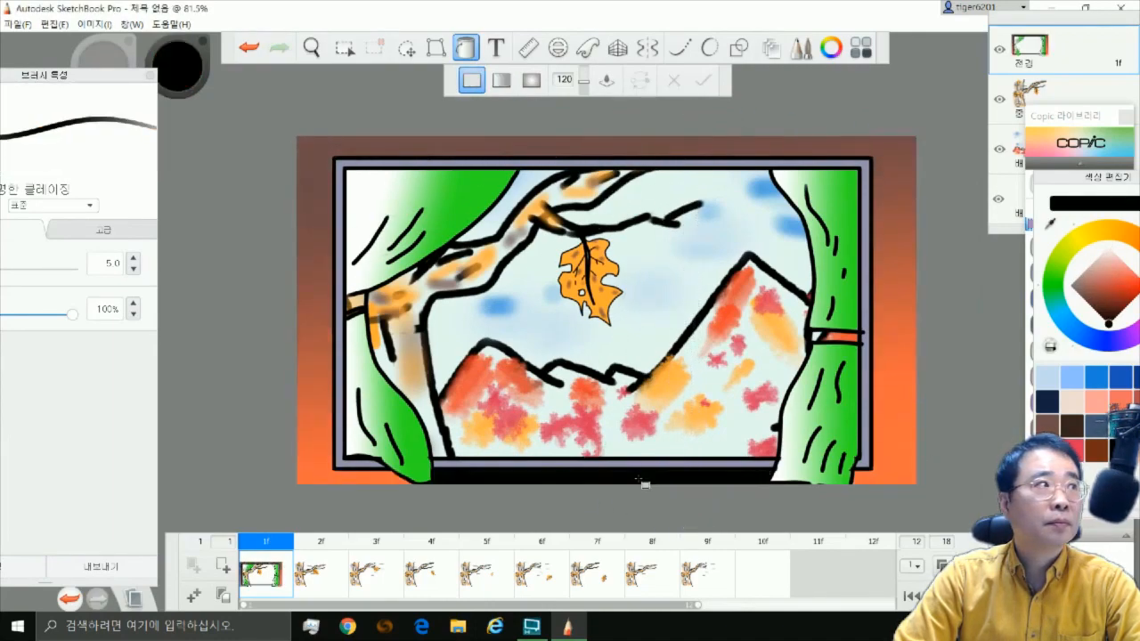
click(249, 47)
Flood-fill the wall strip below the window frame with solid orange
click(1121, 402)
click(674, 478)
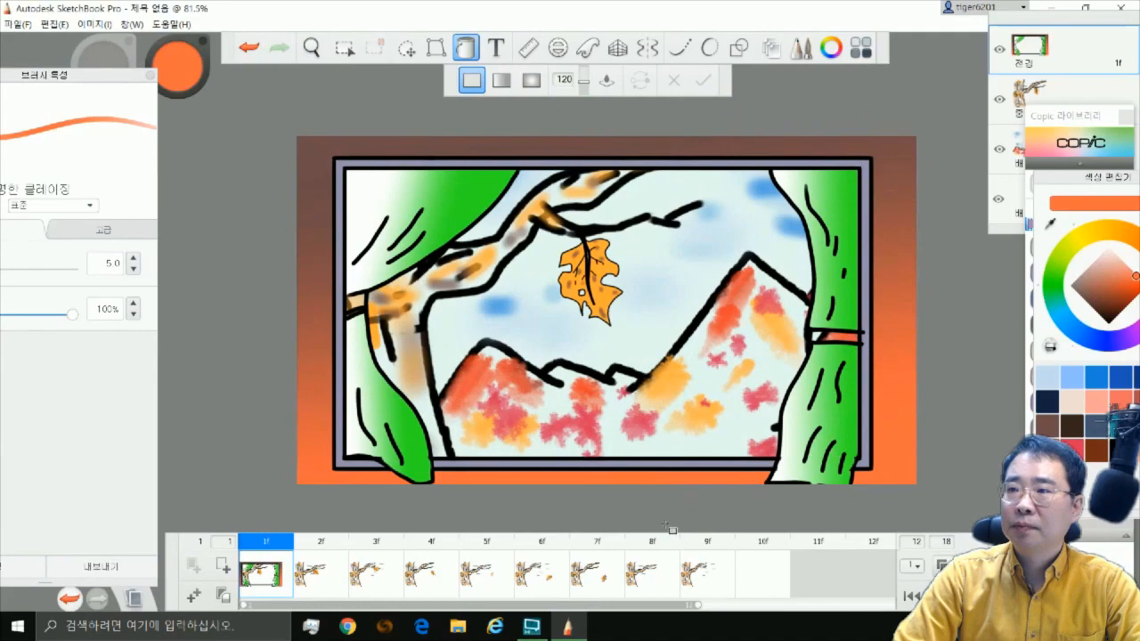
click(1074, 72)
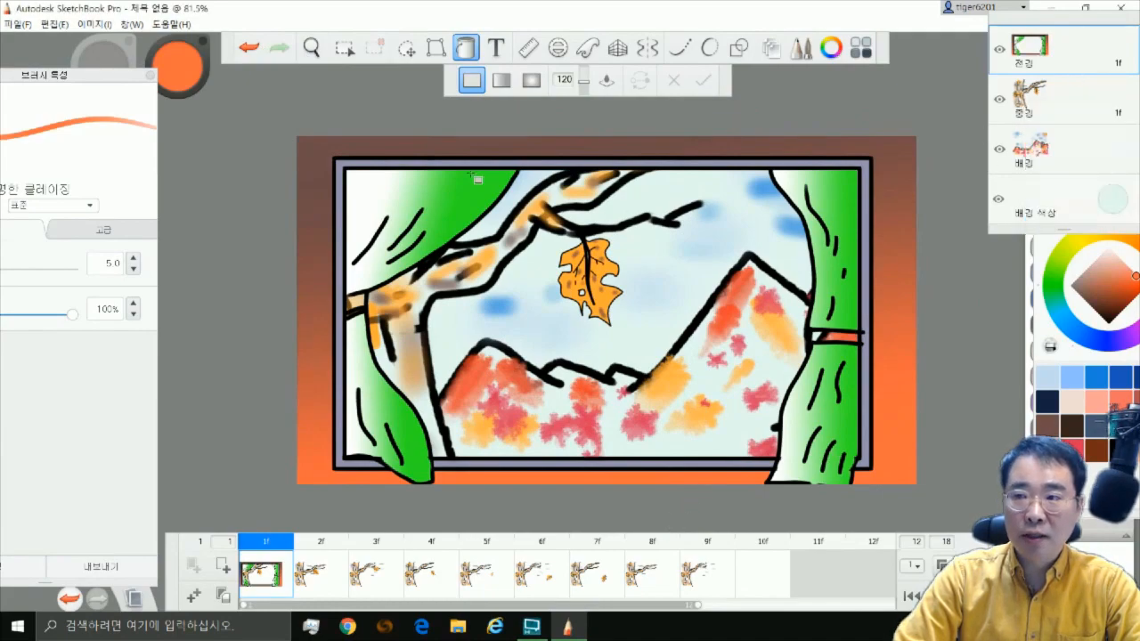
Copy the whole canvas of the 전경 layer in frame 1 and paste it into frame 2
click(344, 47)
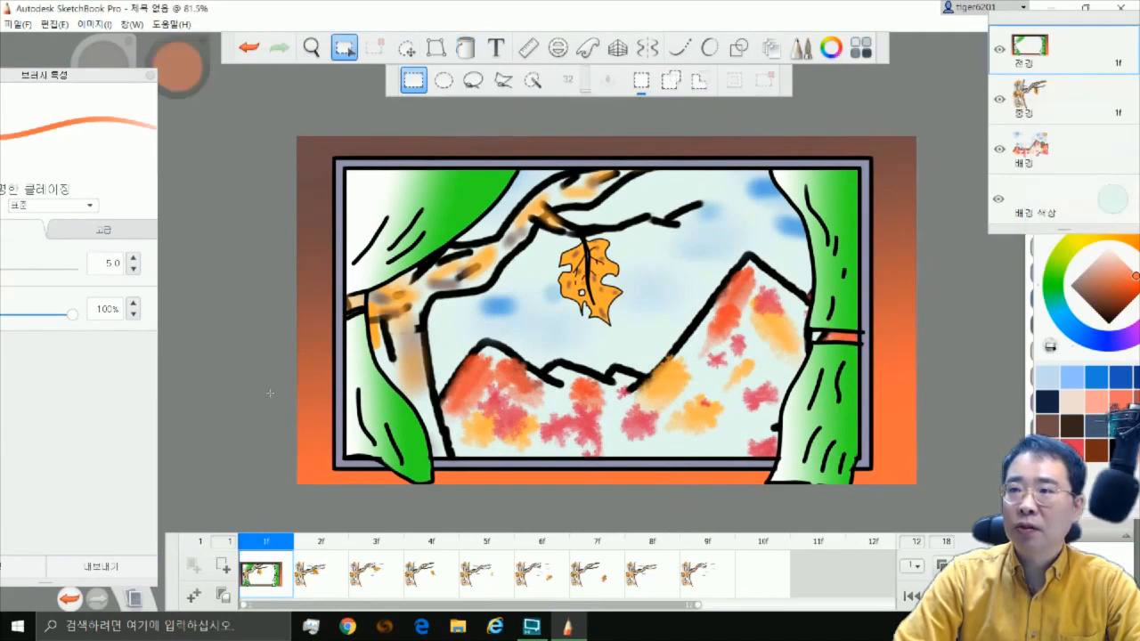
drag(287, 127, 915, 522)
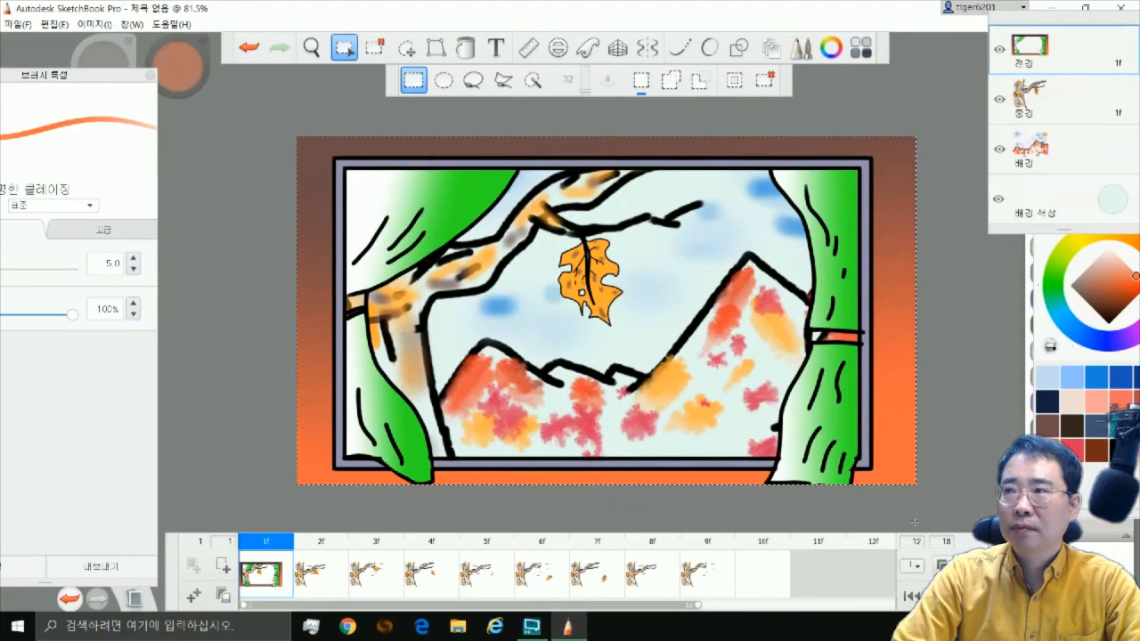
click(331, 588)
key(ctrl+v)
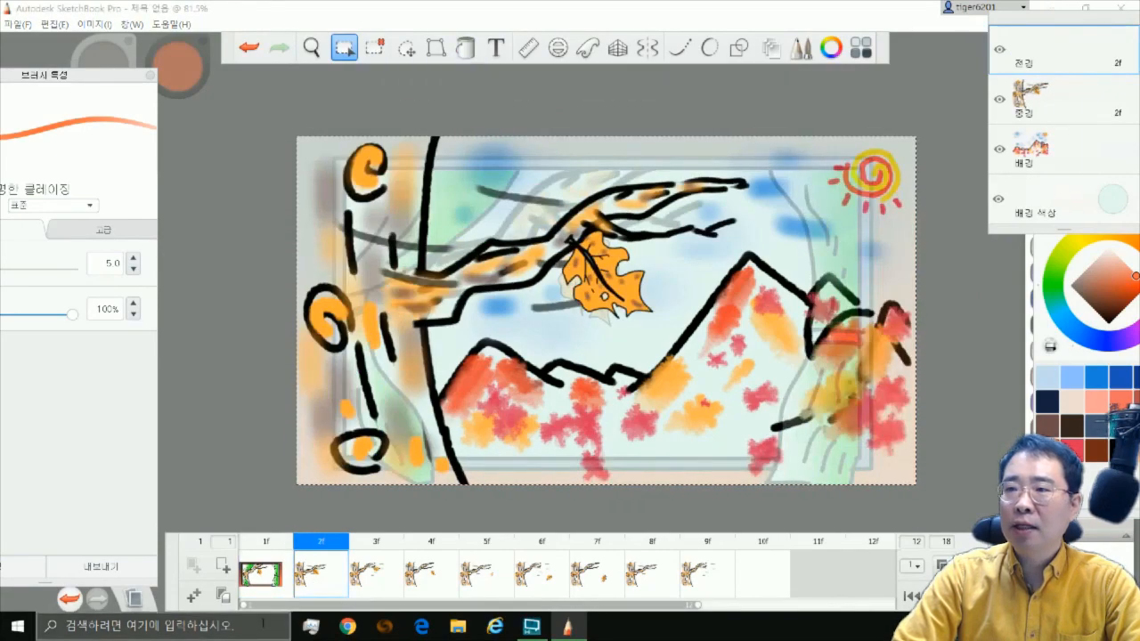
Paste the copied window frame and curtains into the 전경 layer of frames 3 through 9
key(Right)
key(ctrl+v)
key(Right)
key(ctrl+v)
key(Right)
key(ctrl+v)
key(Right)
key(ctrl+v)
key(Right)
key(ctrl+v)
key(Right)
key(ctrl+v)
click(663, 574)
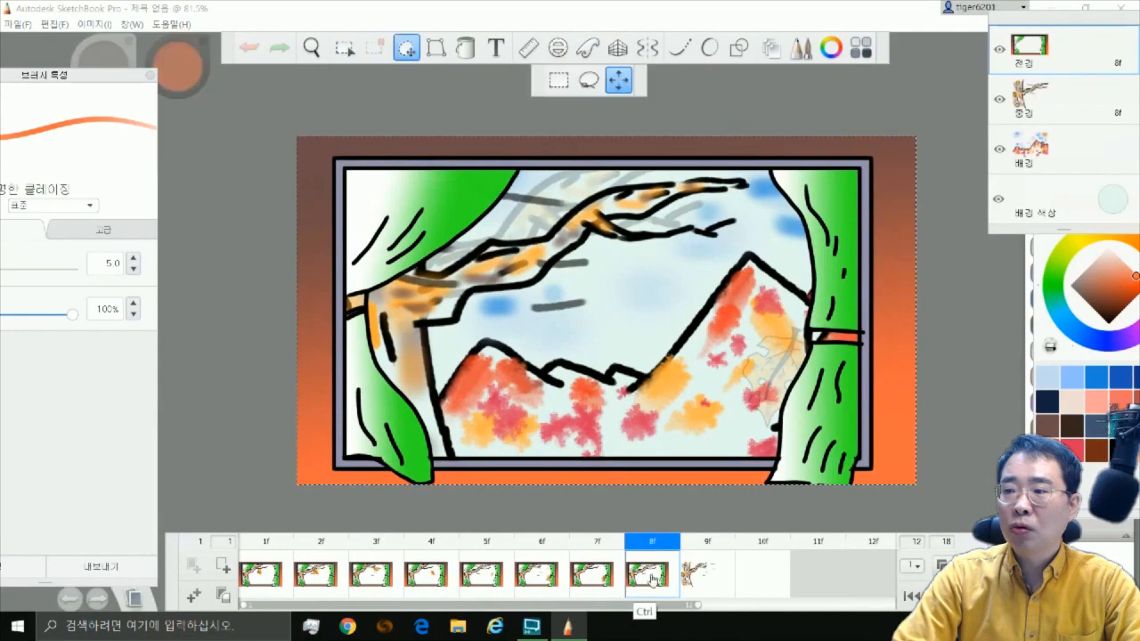
key(Right)
key(ctrl+v)
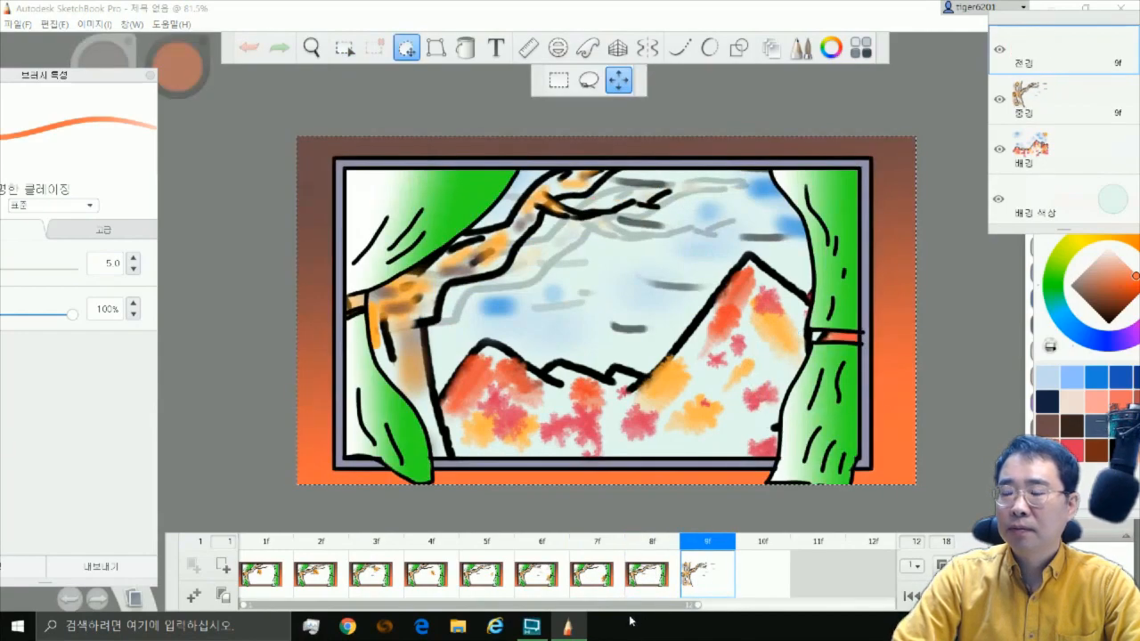
Select the large leaf in frame 16 with a rectangular marquee and copy it
click(598, 579)
drag(668, 606, 824, 598)
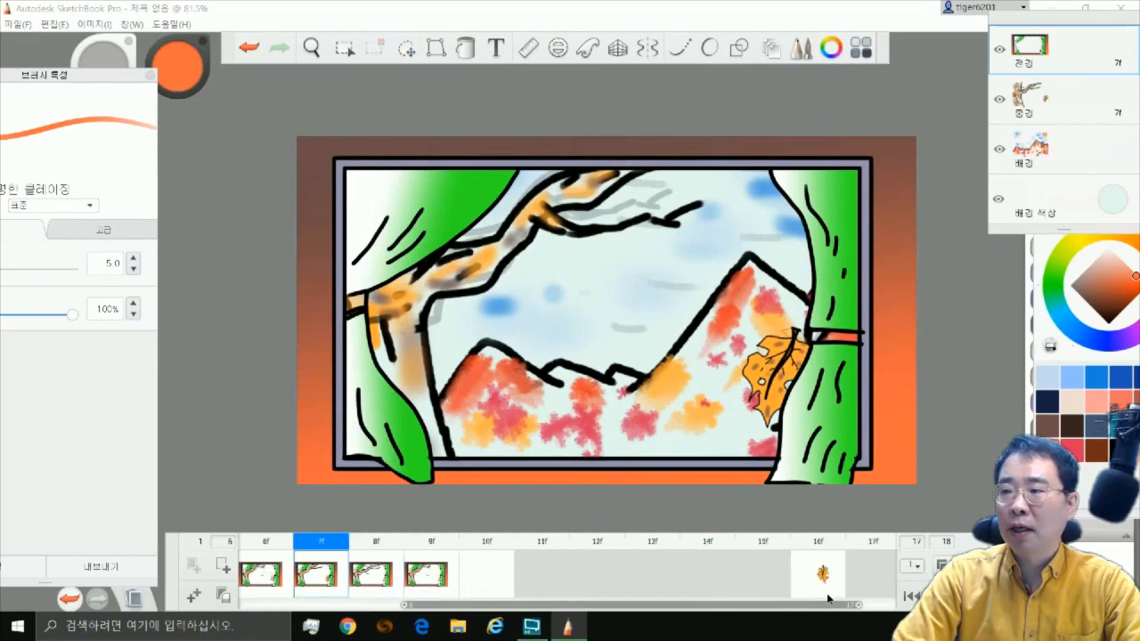
click(815, 583)
key(ctrl+c)
drag(650, 147, 864, 485)
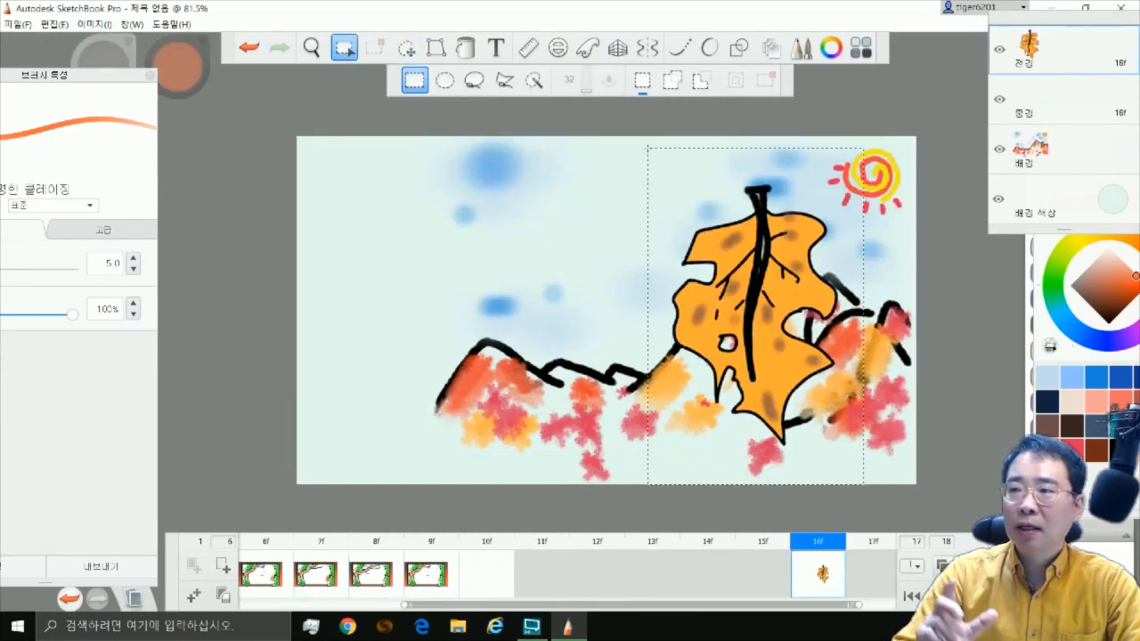
click(17, 24)
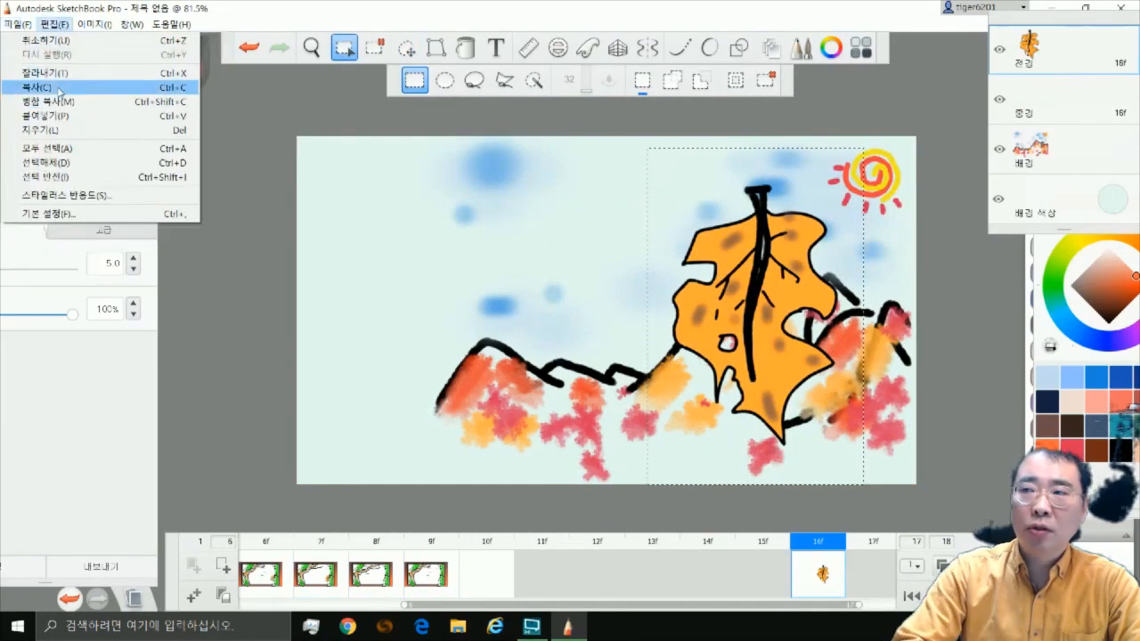
click(58, 24)
Paste the leaf into frame 8, shrink and tilt it, and place it in the window's lower right beside the curtain
click(330, 579)
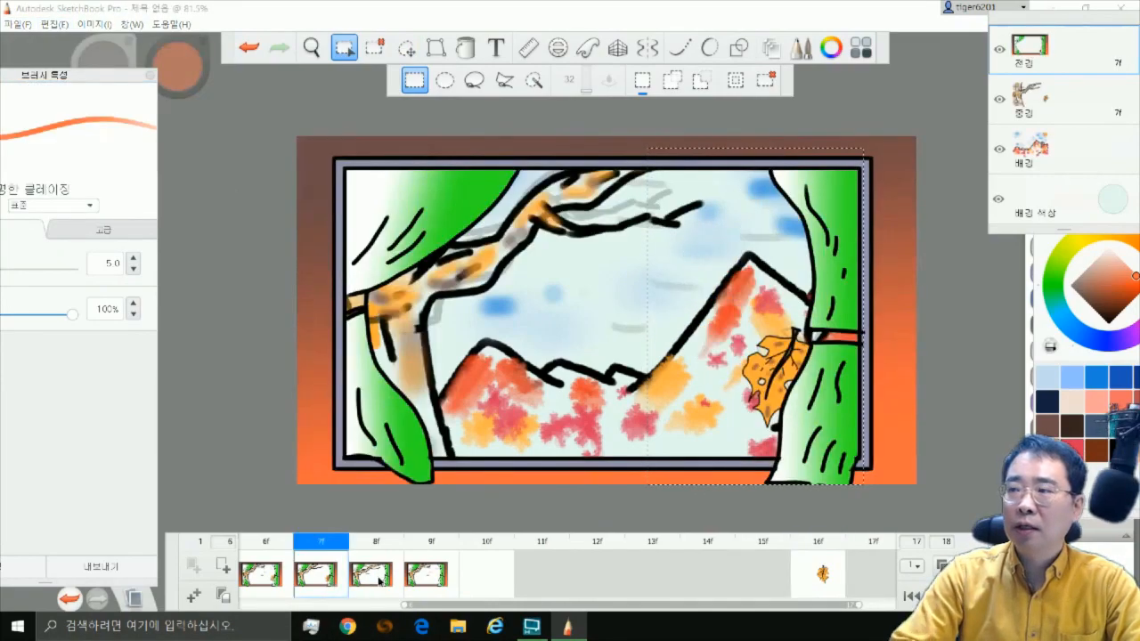
click(372, 579)
click(54, 24)
click(45, 115)
drag(723, 438, 679, 524)
drag(625, 424, 585, 514)
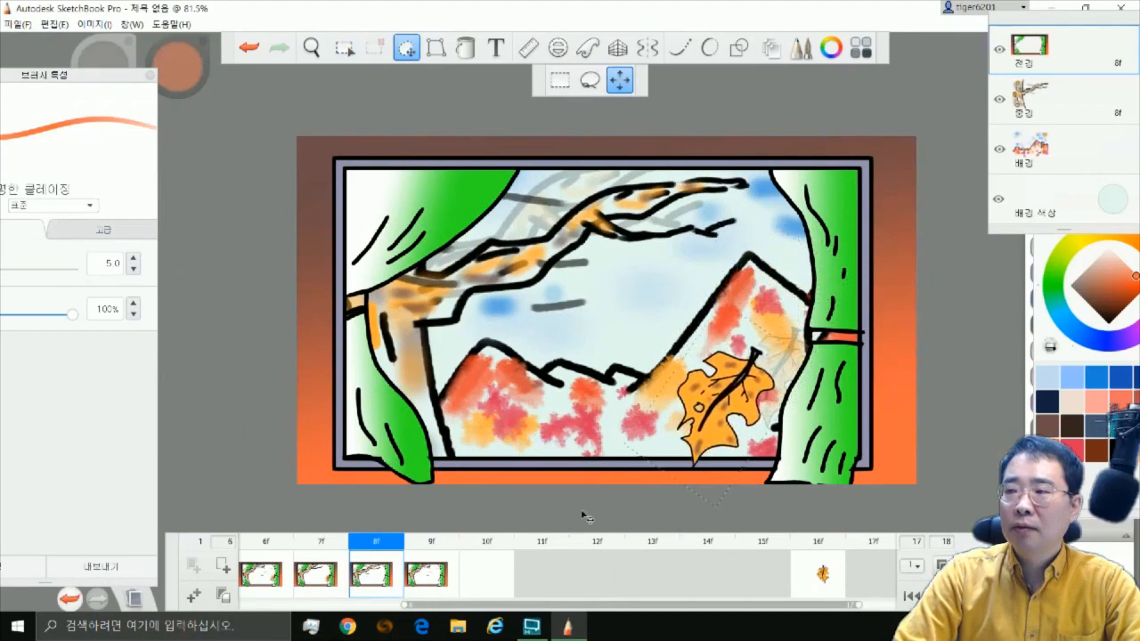
drag(680, 507, 661, 528)
key(Escape)
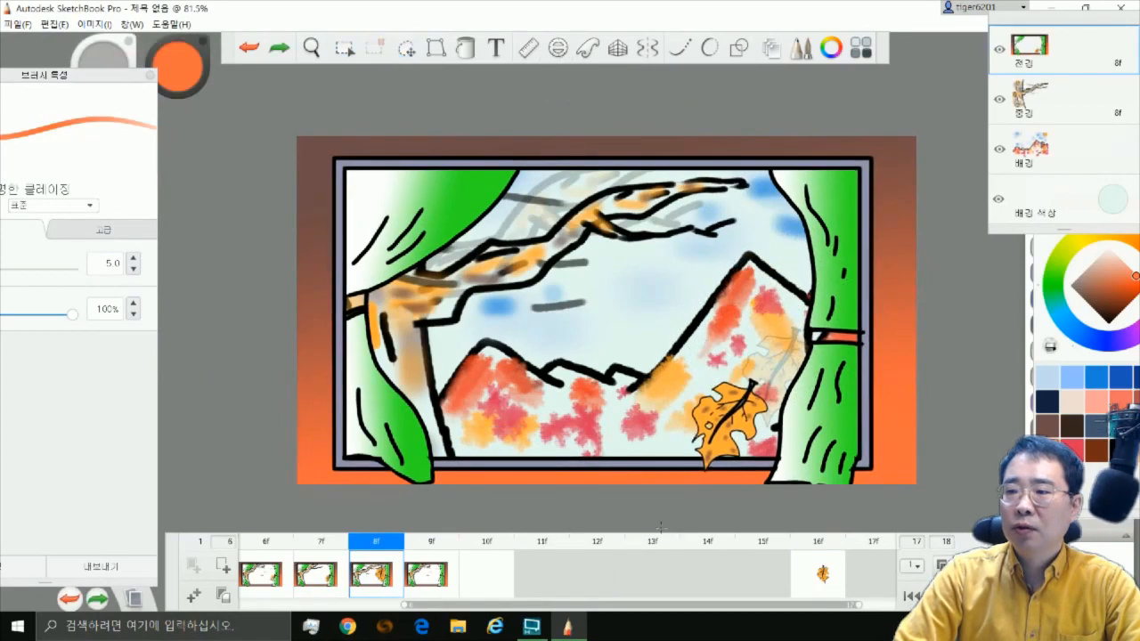
Duplicate the keyframe at frame 9 twice to add frames 10 and 11
key(period)
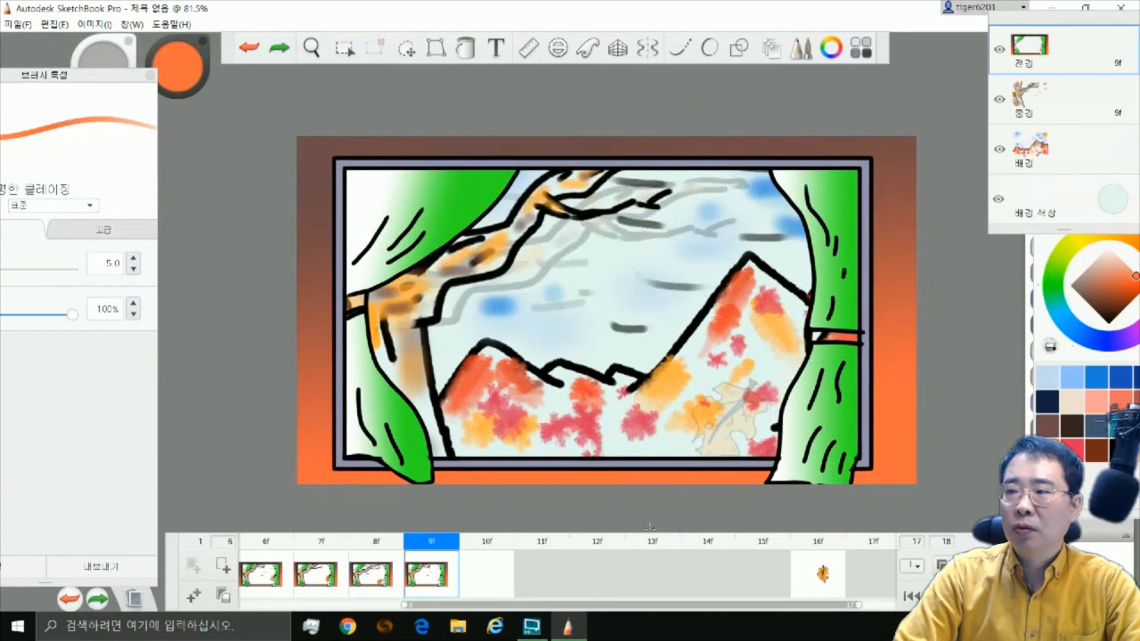
click(196, 597)
click(436, 573)
click(54, 24)
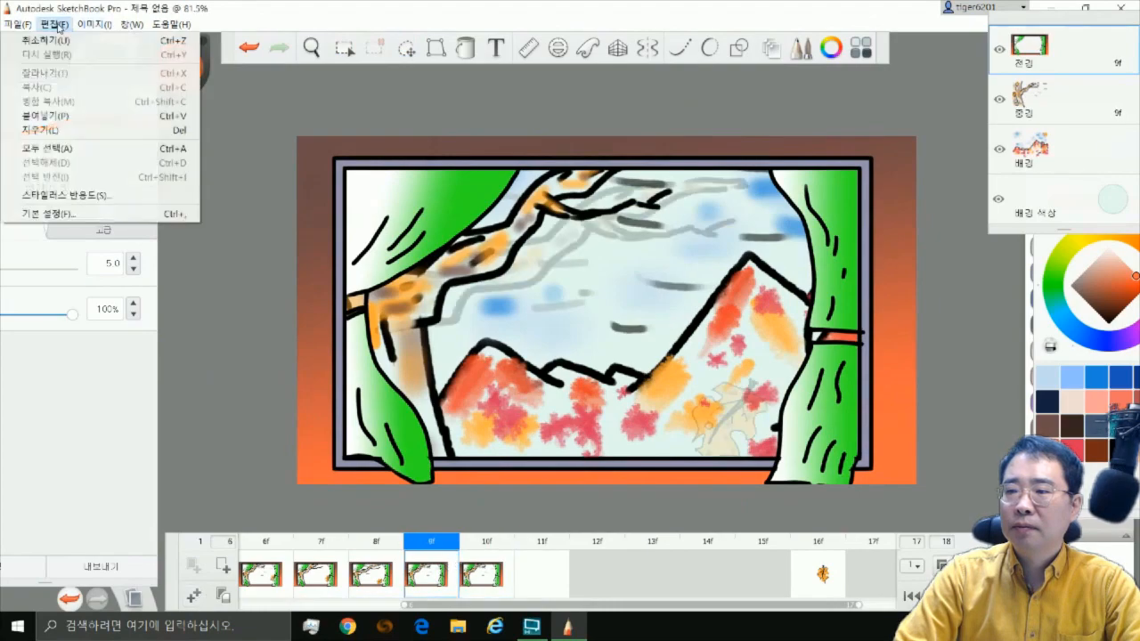
click(482, 577)
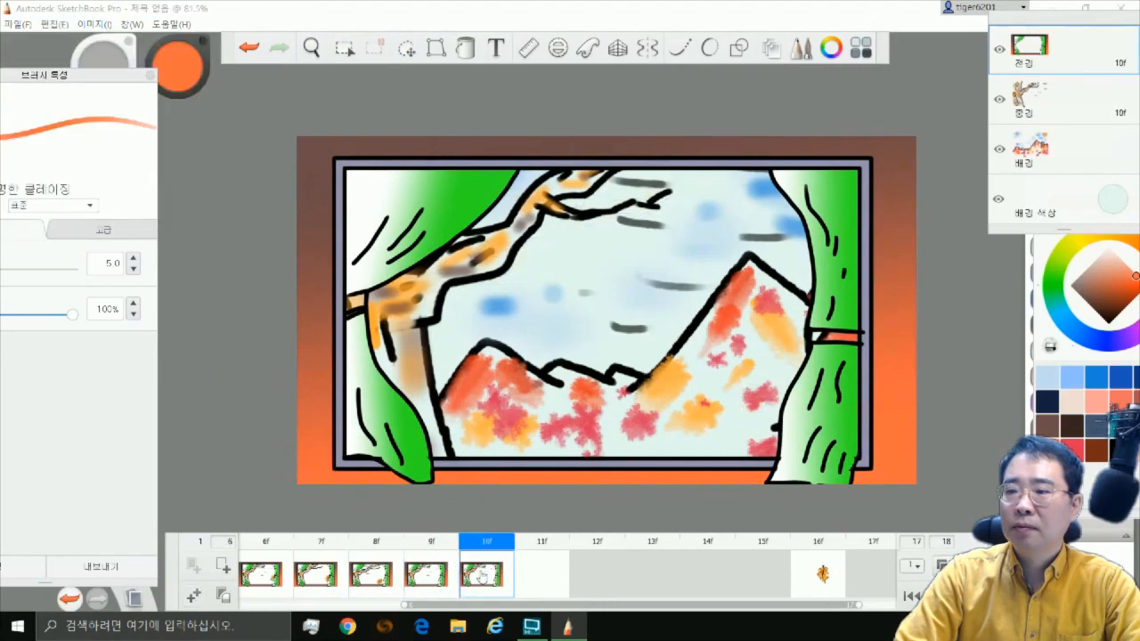
click(196, 597)
Paste the leaf into frame 9, turn it sideways, scale it down and place it over the middle of the window's lower edge
click(434, 584)
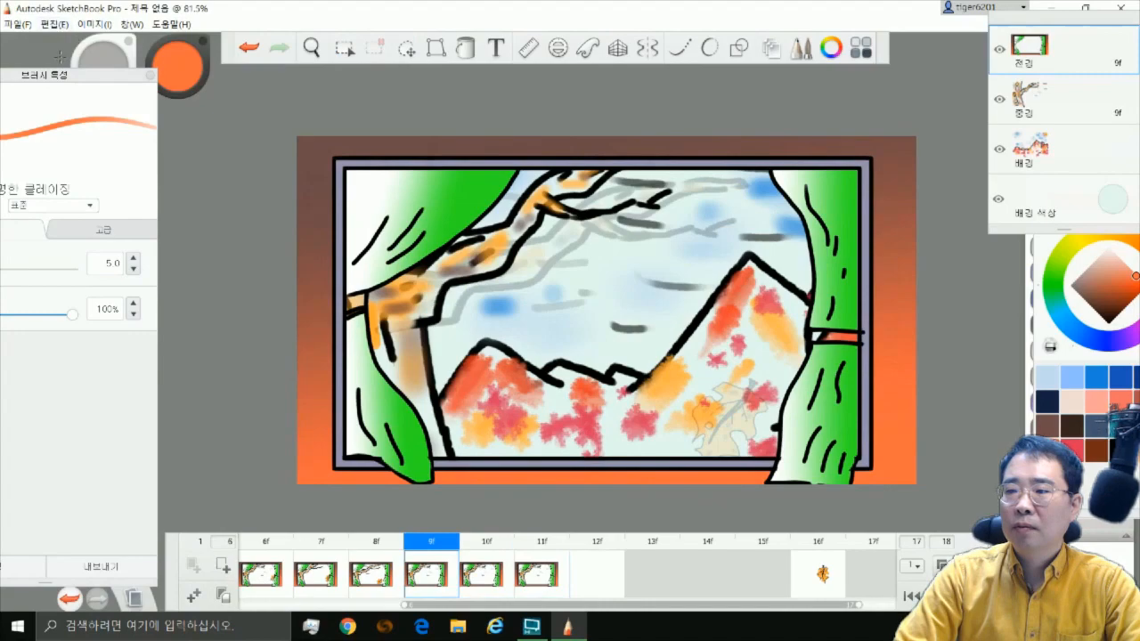
key(ctrl+v)
drag(805, 387, 773, 431)
drag(773, 431, 795, 515)
drag(728, 570, 733, 485)
mouse_move(753, 455)
mouse_down()
mouse_move(738, 501)
mouse_move(758, 471)
mouse_move(786, 489)
mouse_move(765, 481)
mouse_move(773, 458)
mouse_up()
drag(775, 371, 799, 430)
drag(798, 430, 798, 427)
drag(672, 494, 653, 474)
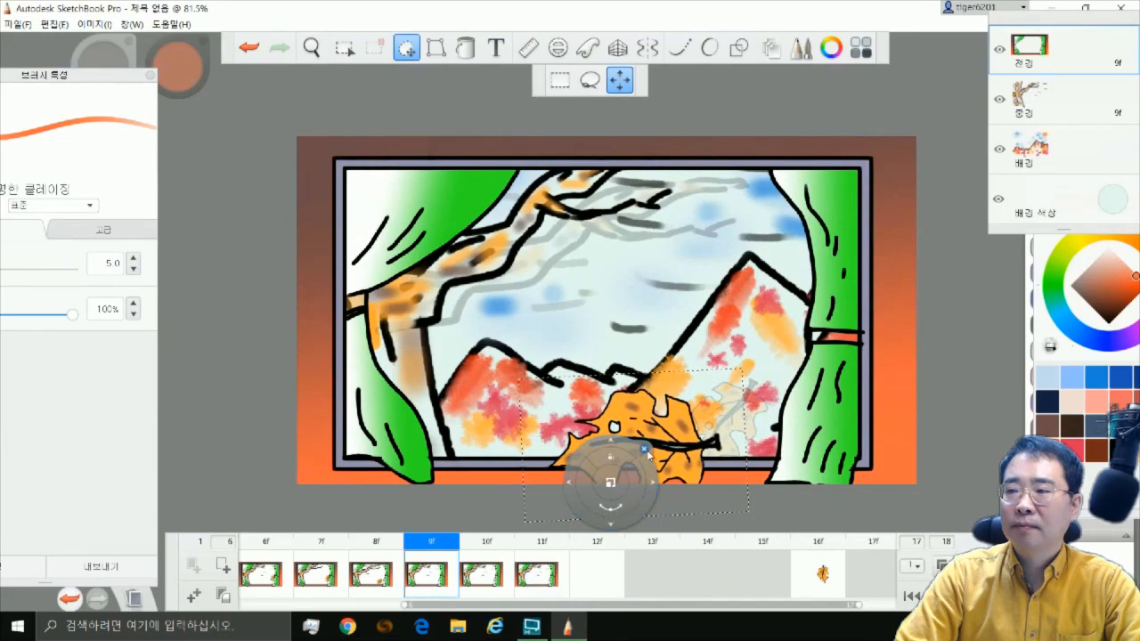
Paste the leaf into frame 10, rotate it and move it down so it partly drops off the canvas below the window
click(506, 574)
key(ctrl+v)
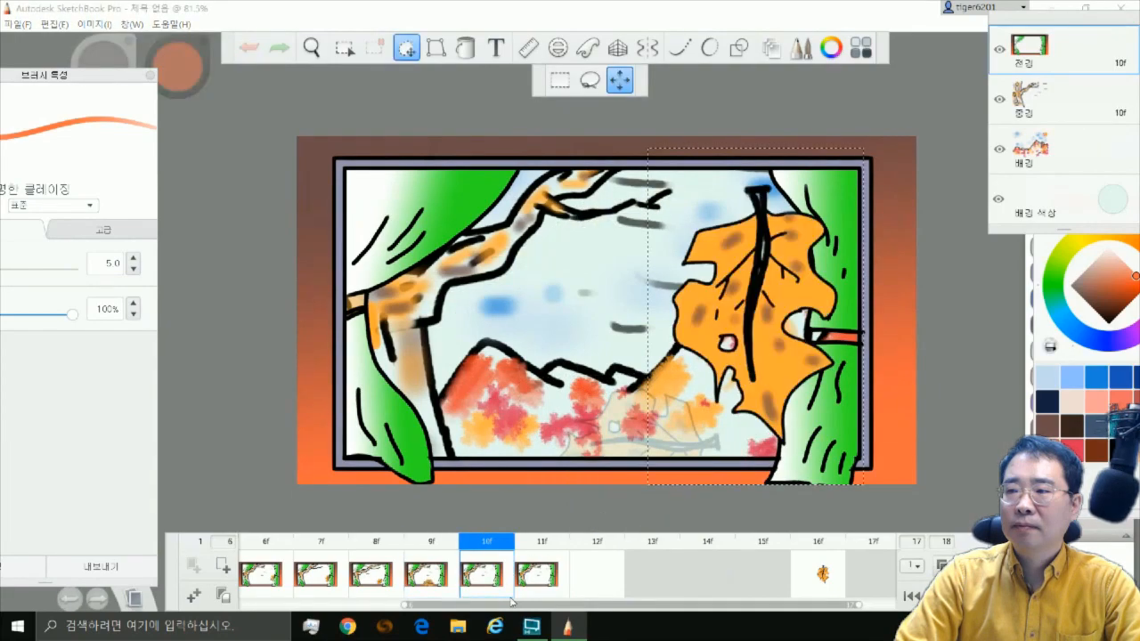
drag(825, 454, 607, 495)
drag(790, 398, 647, 502)
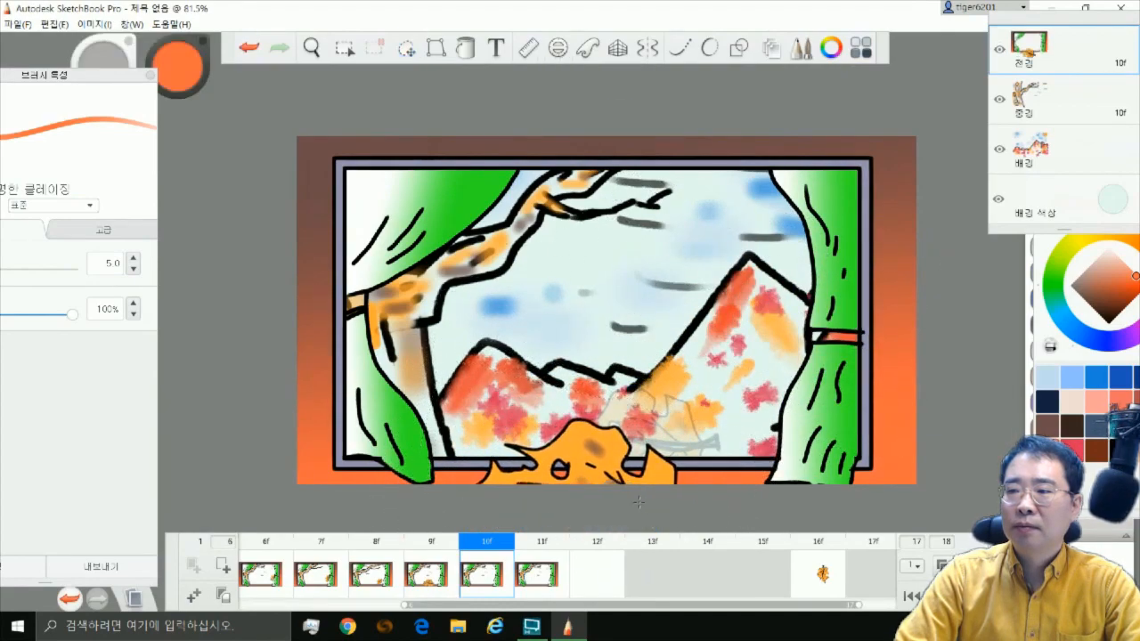
Play the animation through and return to the first frame
click(559, 588)
drag(557, 605, 222, 608)
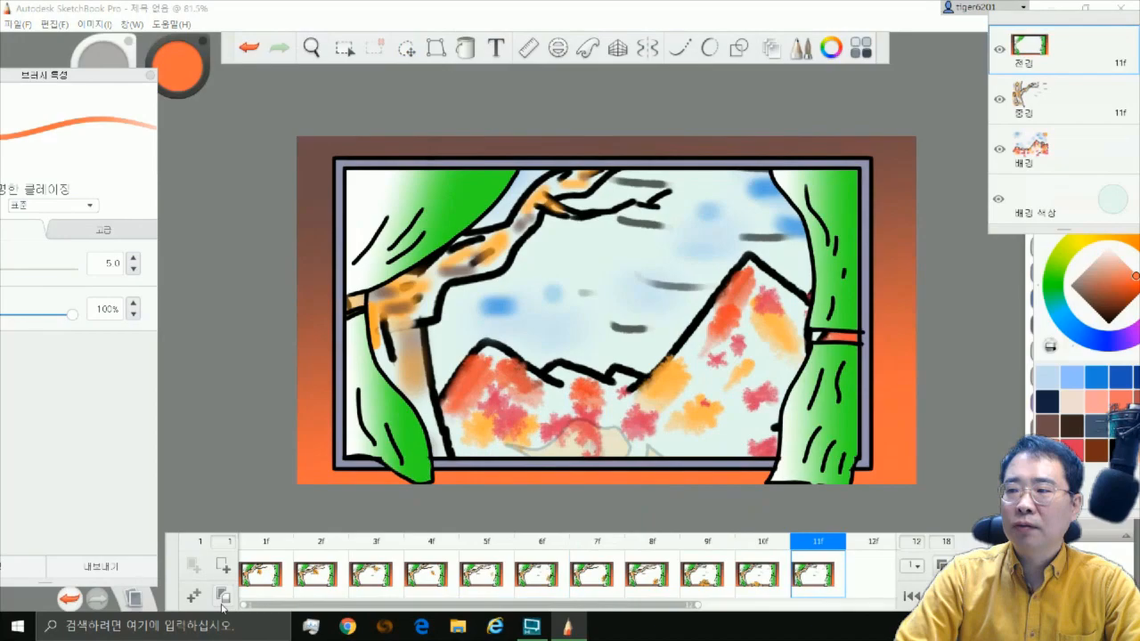
click(944, 597)
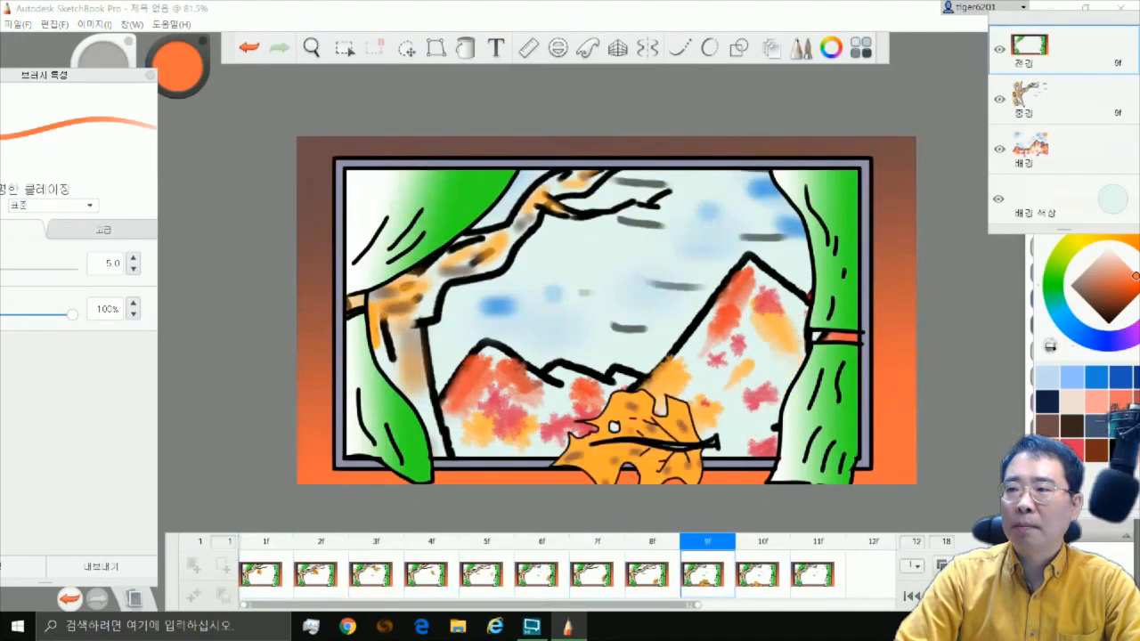
click(911, 596)
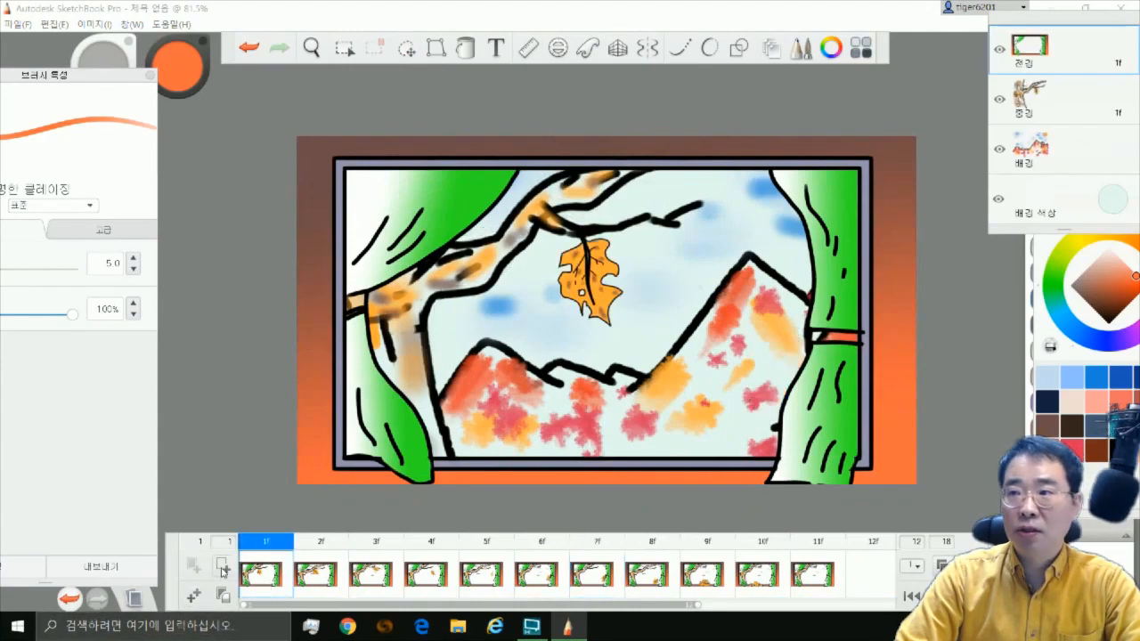
Extend the hold of the first keyframe so that it spans three frames, removing the surplus hold frame
click(223, 566)
click(223, 566)
click(223, 567)
click(479, 574)
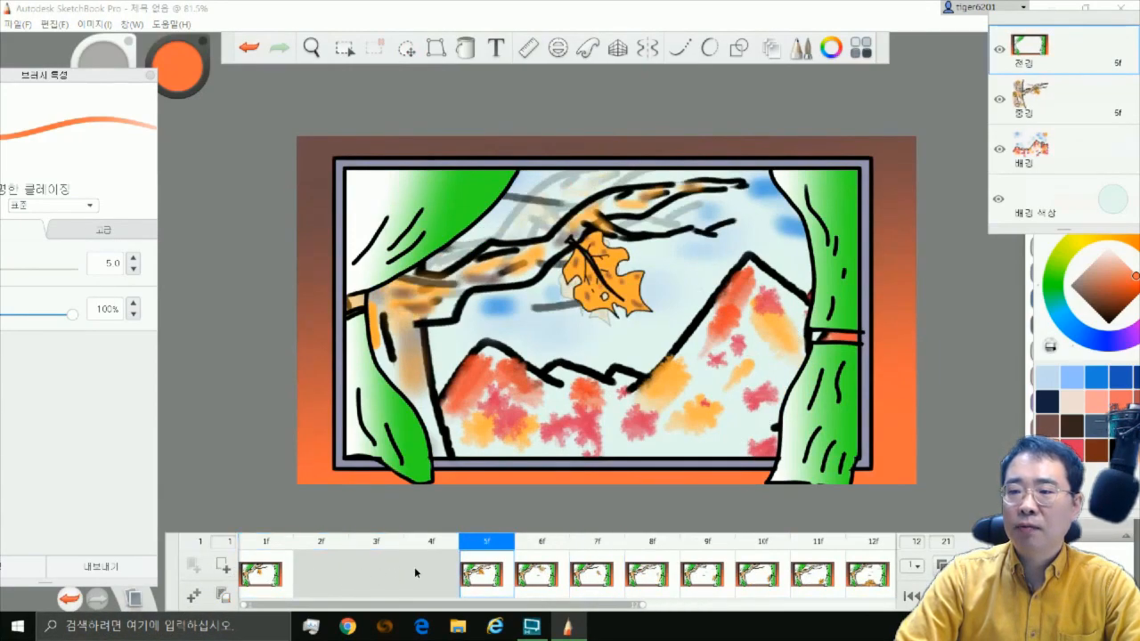
click(417, 572)
click(194, 566)
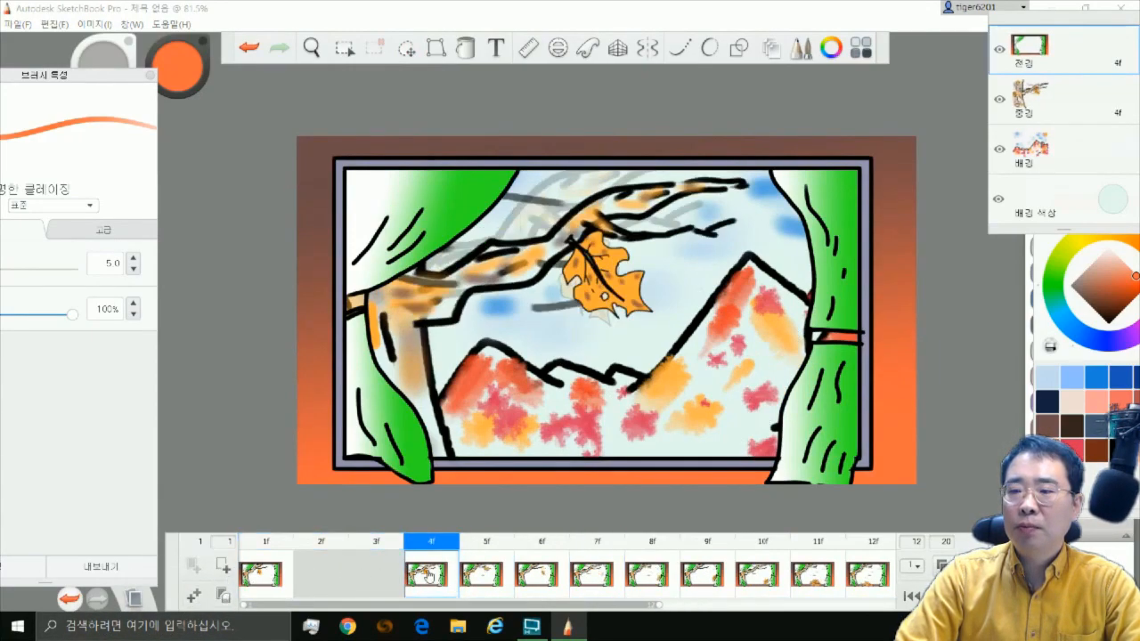
Extend the keyframes at frames 4, 7, 10 and 13 to last three frames each
click(223, 566)
click(222, 566)
click(582, 574)
click(223, 566)
click(222, 566)
drag(598, 606, 794, 604)
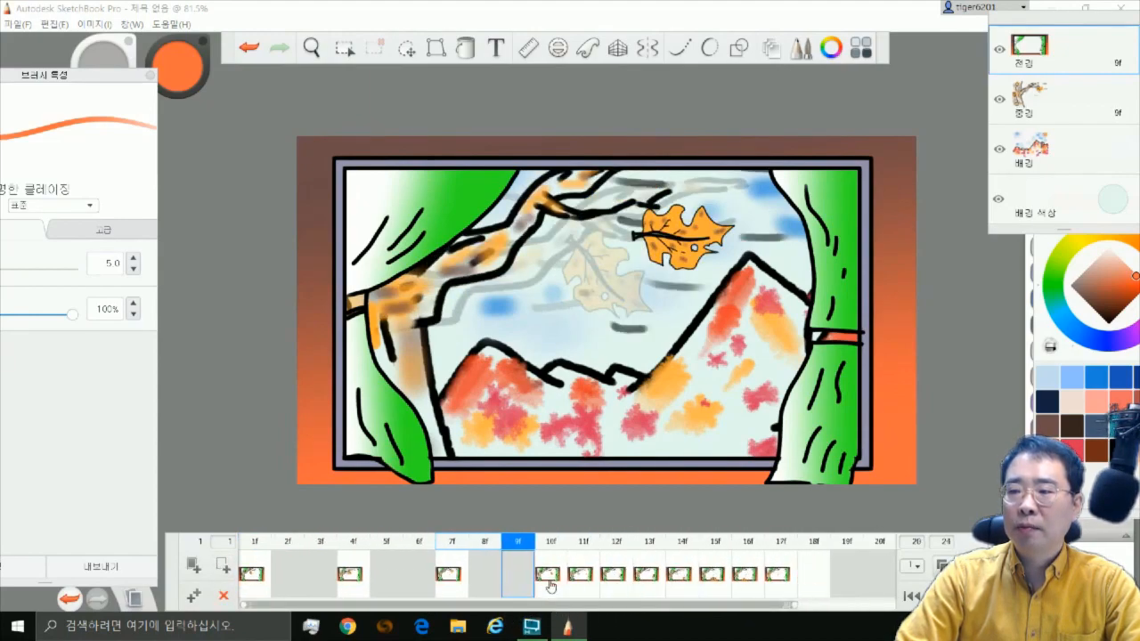
click(550, 585)
click(222, 566)
click(222, 566)
click(646, 574)
Extend the keyframes at frames 16, 19 and 22 to last three frames each
click(222, 566)
click(223, 566)
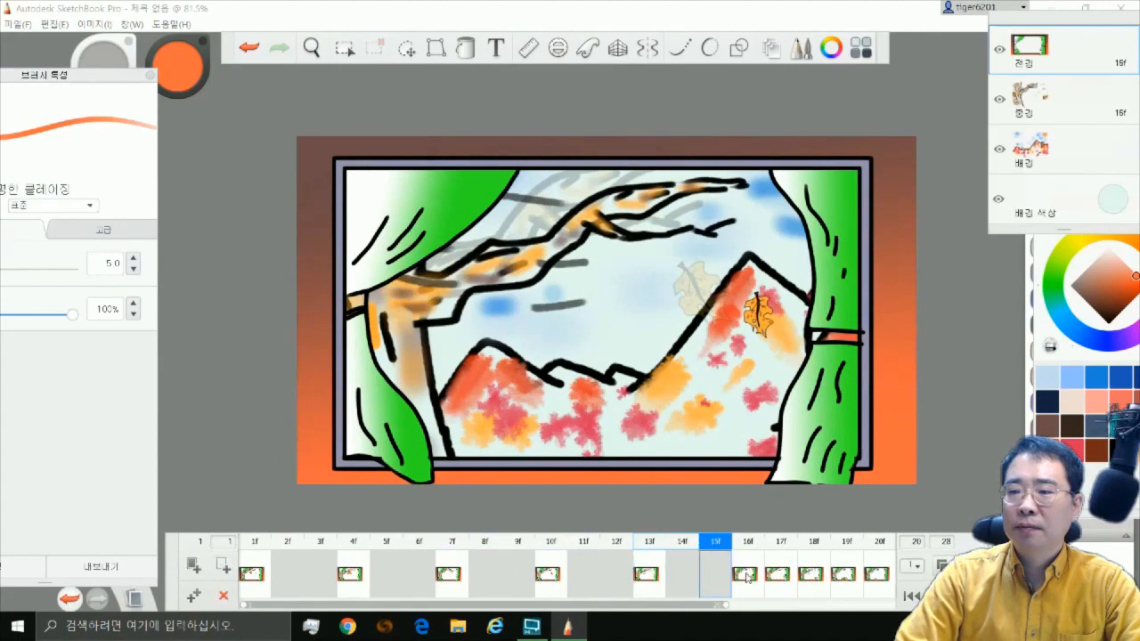
click(746, 574)
click(222, 567)
click(223, 566)
click(702, 607)
click(502, 583)
click(223, 566)
click(222, 567)
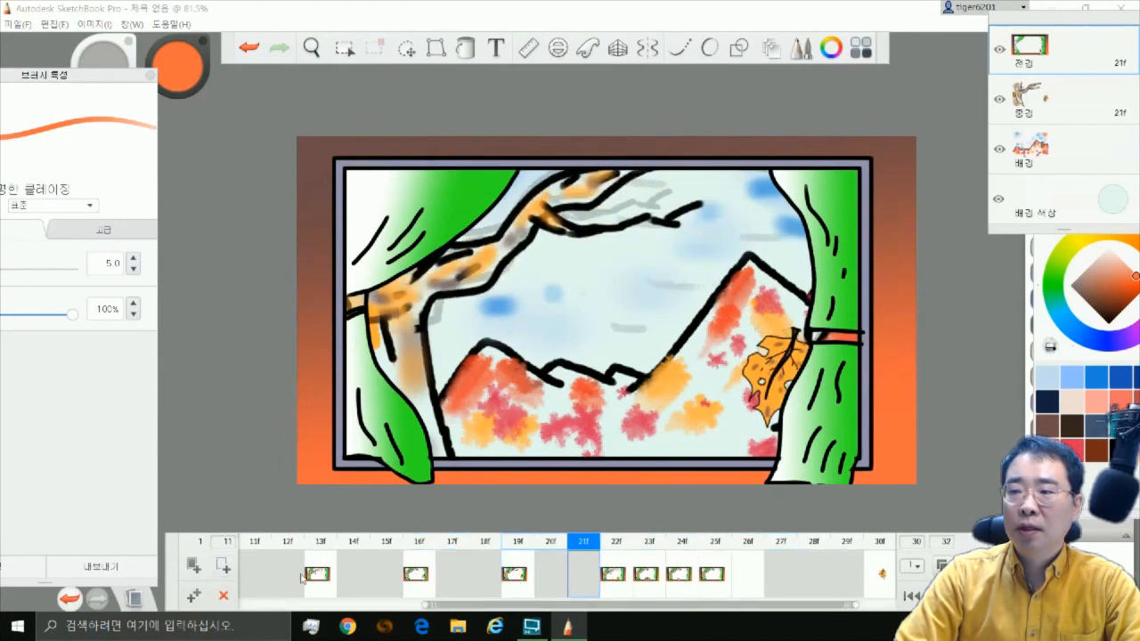
click(641, 575)
click(613, 579)
Extend the keyframes at frames 25 and 28 to last three frames each
click(223, 567)
click(223, 566)
click(709, 575)
click(223, 567)
click(223, 566)
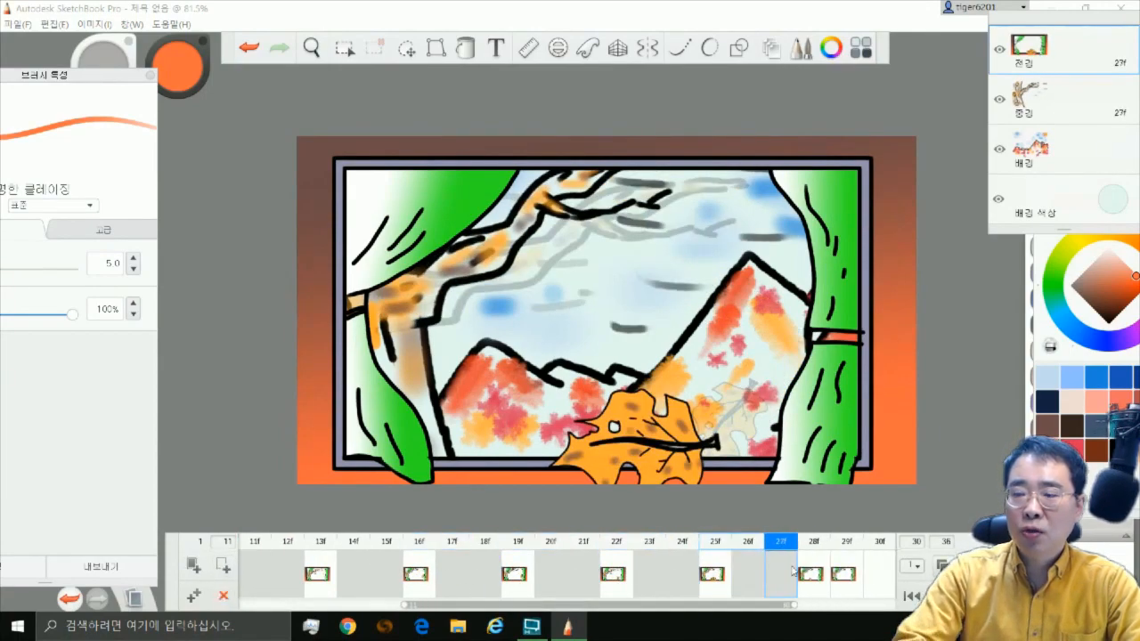
click(809, 574)
click(223, 567)
click(222, 566)
Delete the leftover large-leaf keyframe at frame 38
drag(717, 607, 795, 606)
click(745, 575)
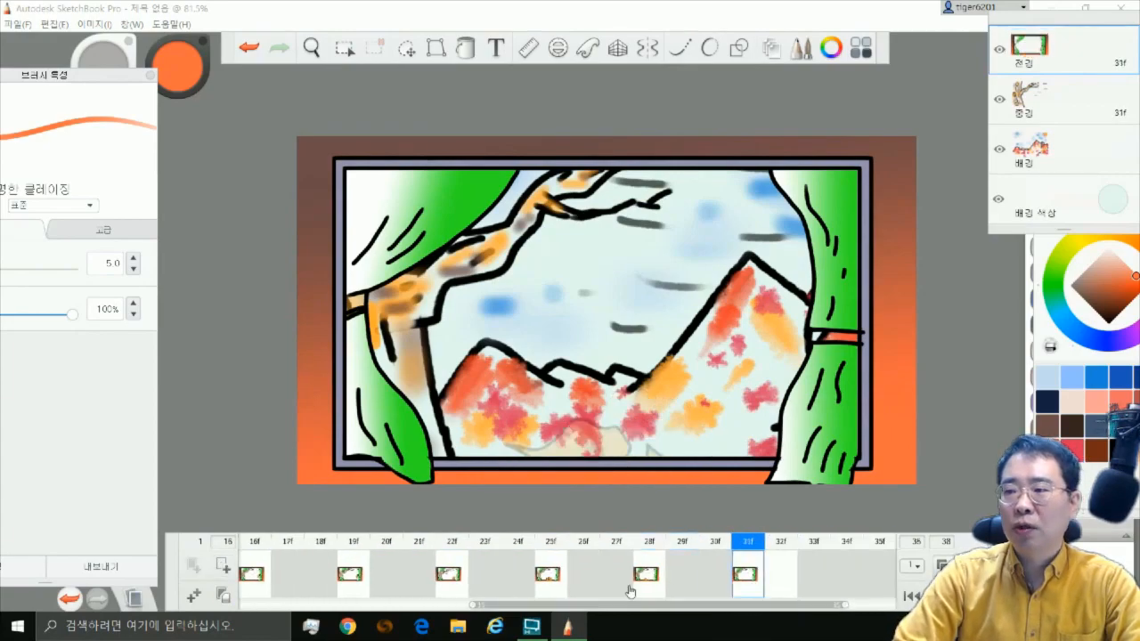
click(845, 583)
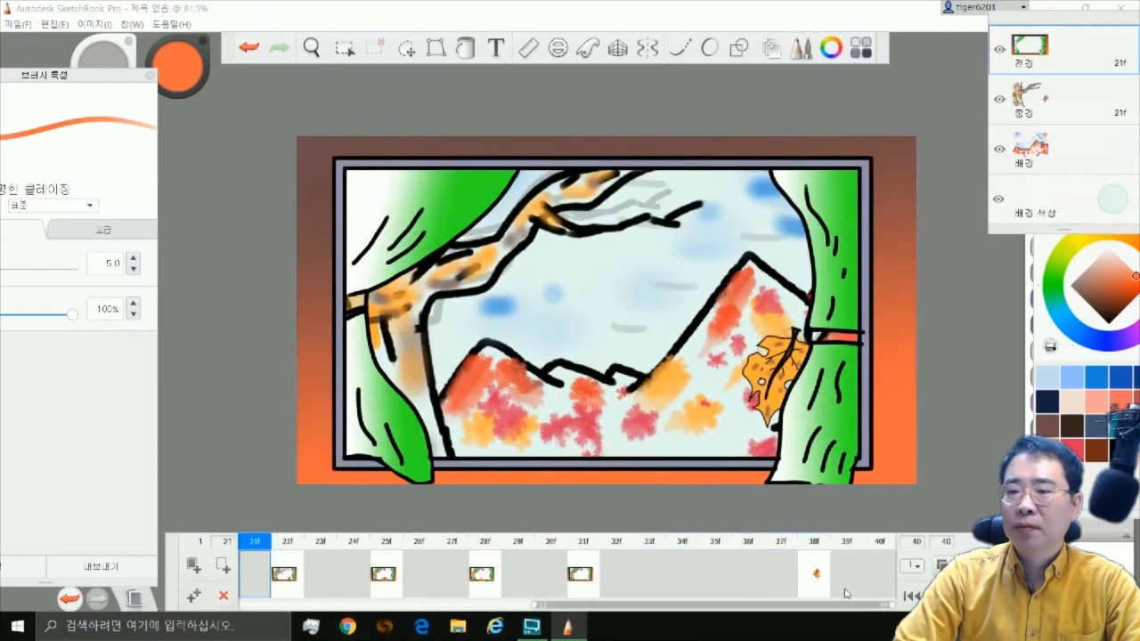
click(815, 577)
click(224, 601)
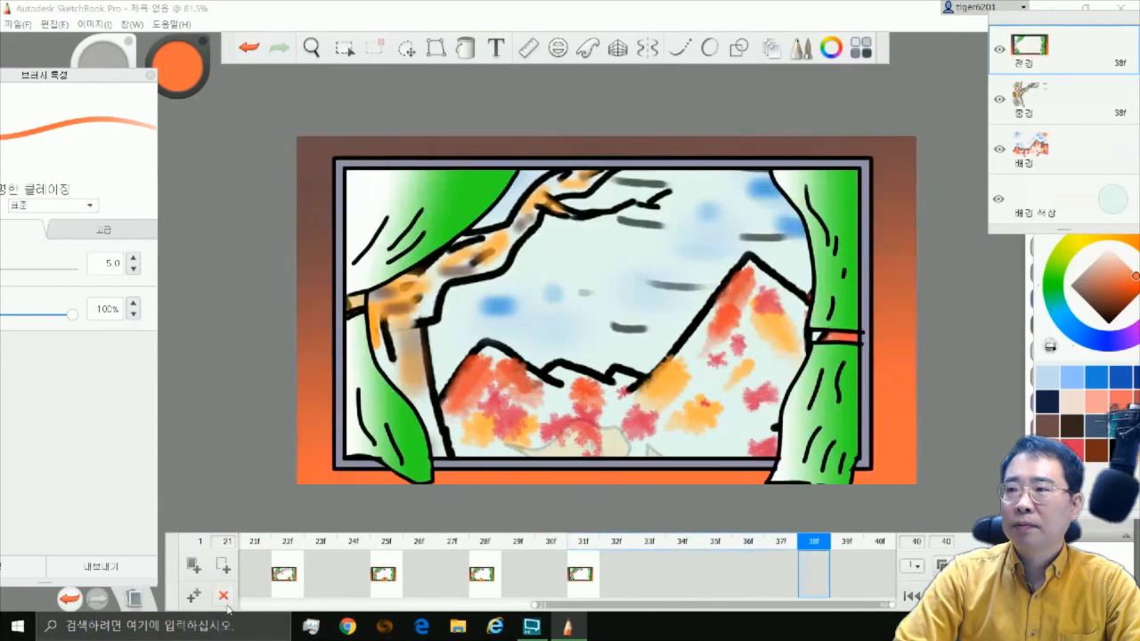
Play back the flipbook animation to check the timing of the extended keyframes
click(581, 574)
click(972, 597)
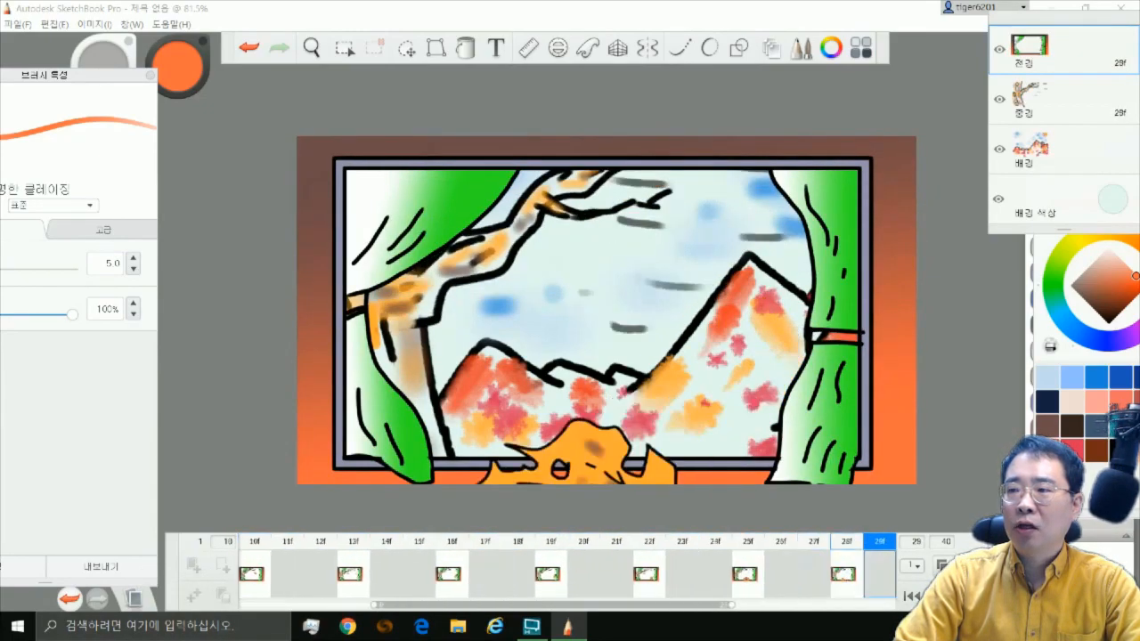
Save the flipbook in the 애니 folder as a SketchBook animation file (*.skba) named 잎새
click(18, 25)
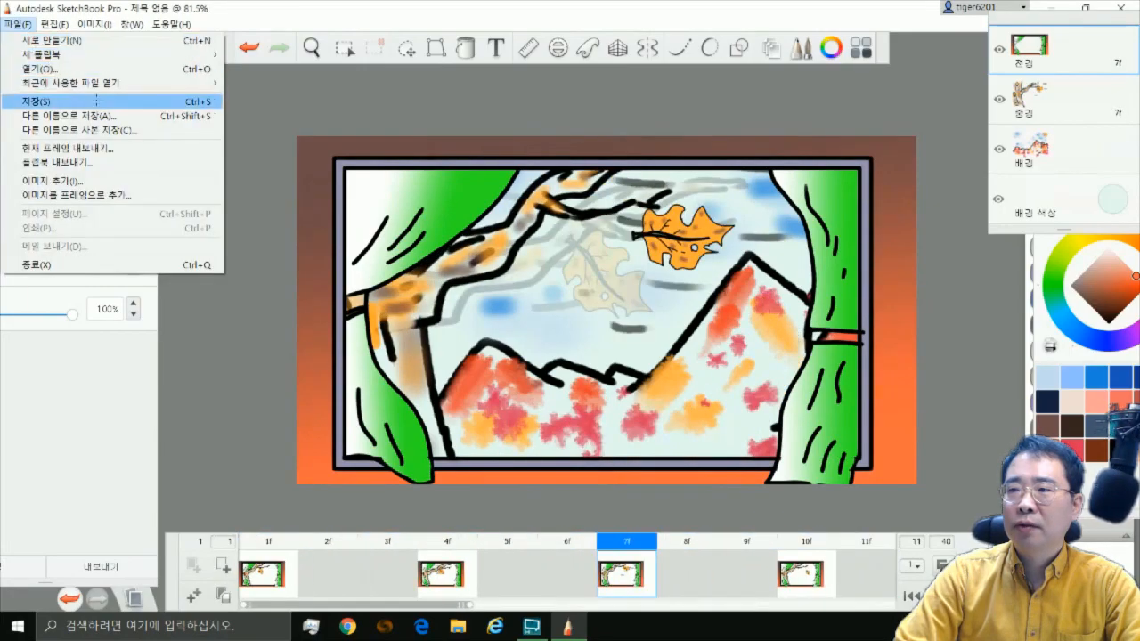
click(38, 100)
text(잎ㅅㅐ)
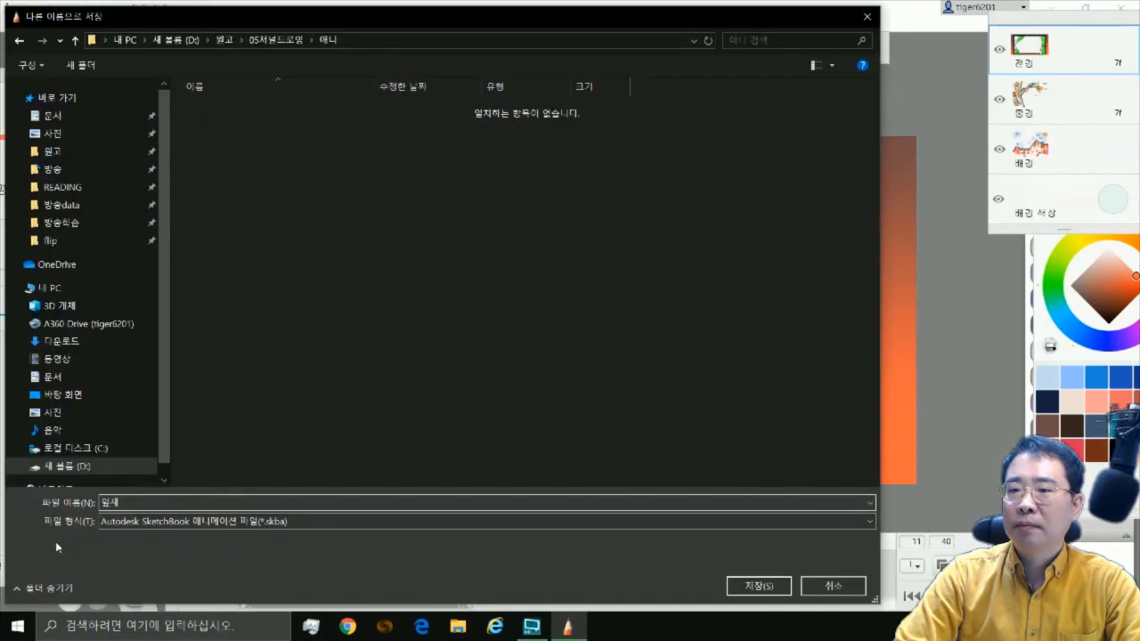
key(Return)
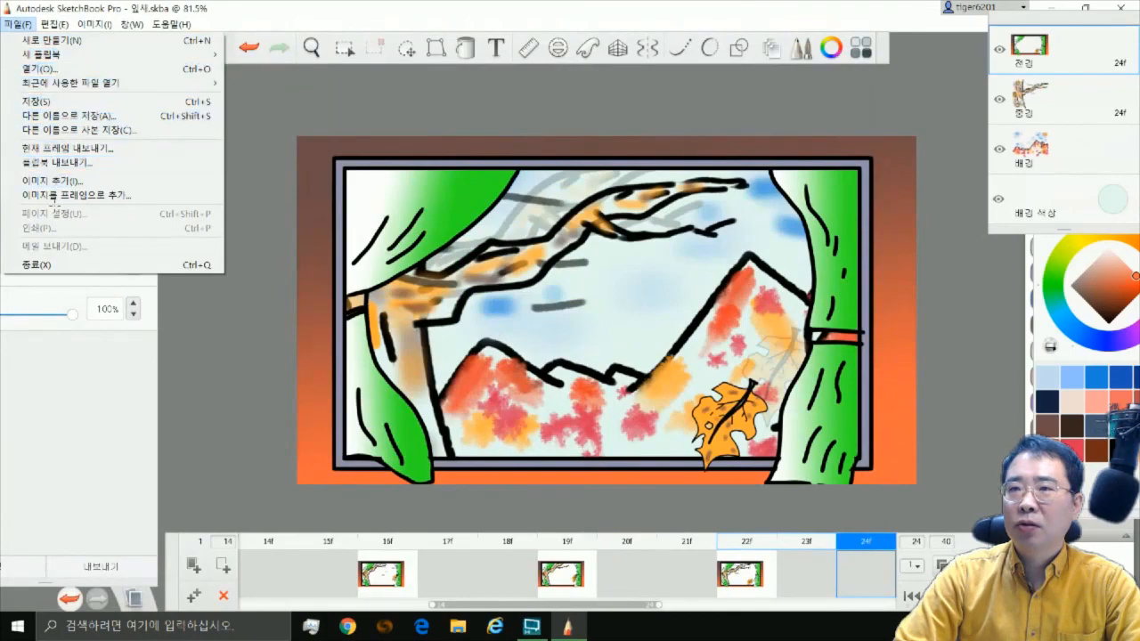
Export all frames of the flipbook as an MP4 video at the document's size and frame rate
click(57, 162)
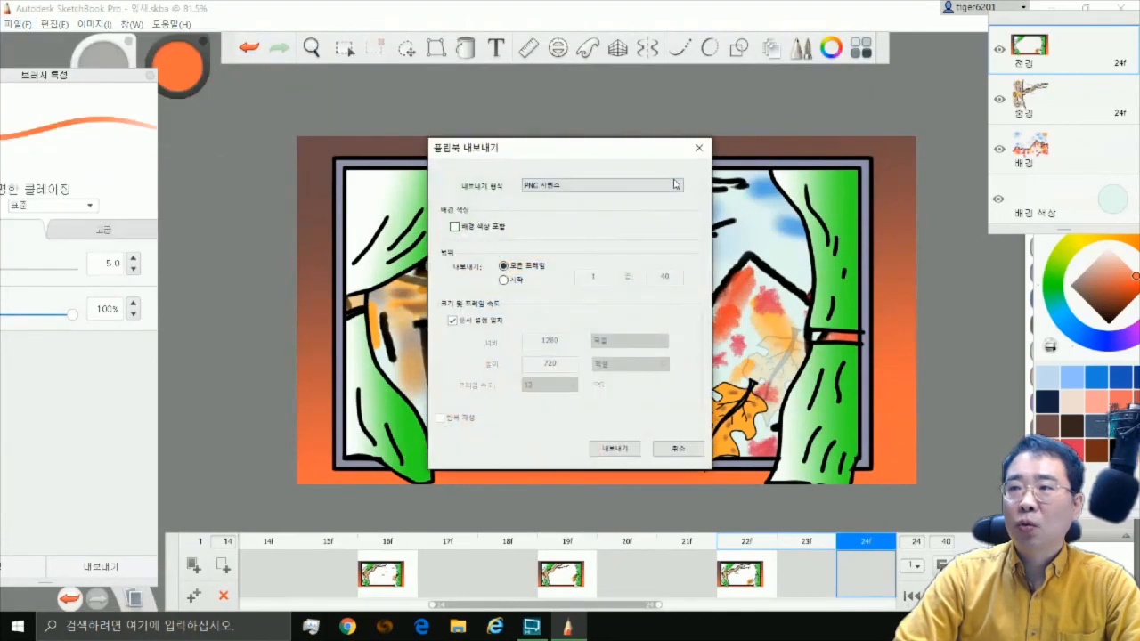
click(675, 184)
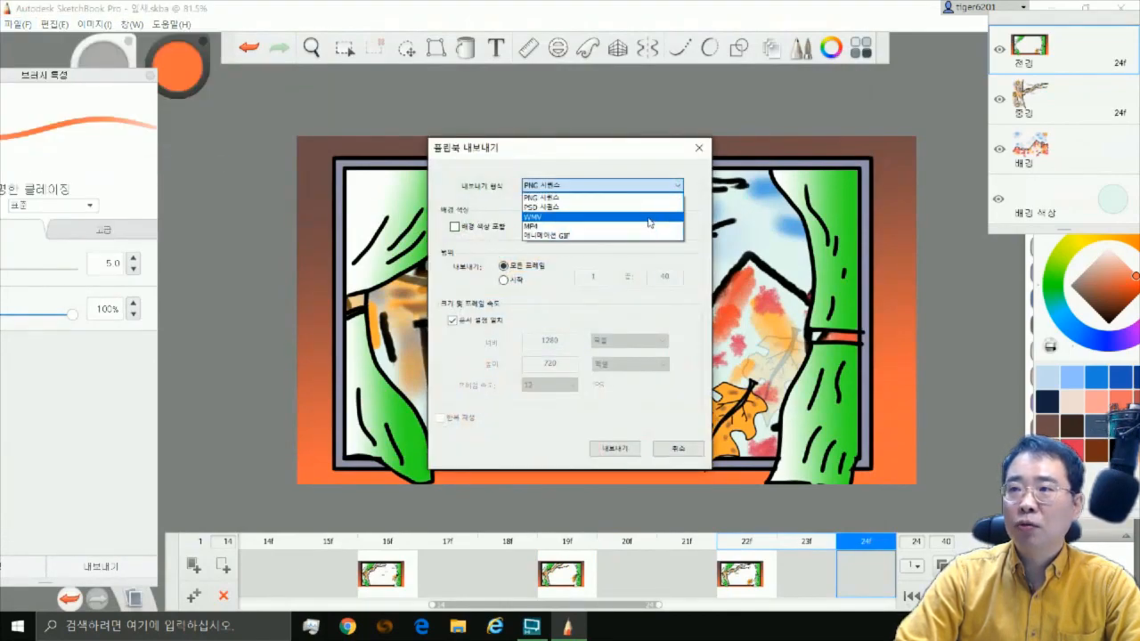
click(649, 227)
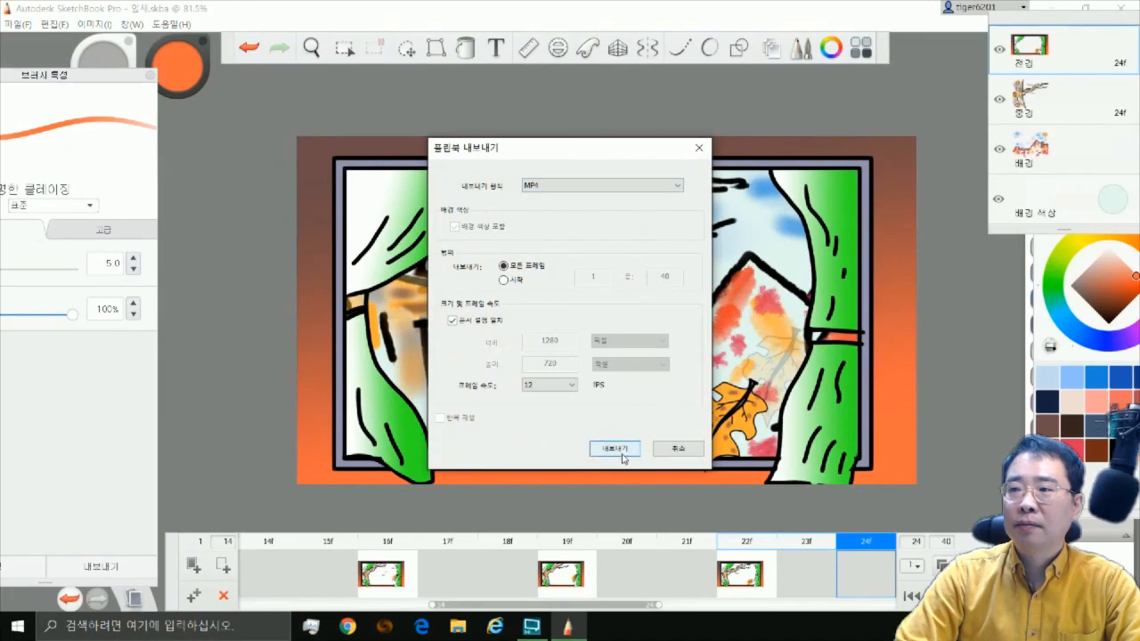
click(623, 457)
key(Return)
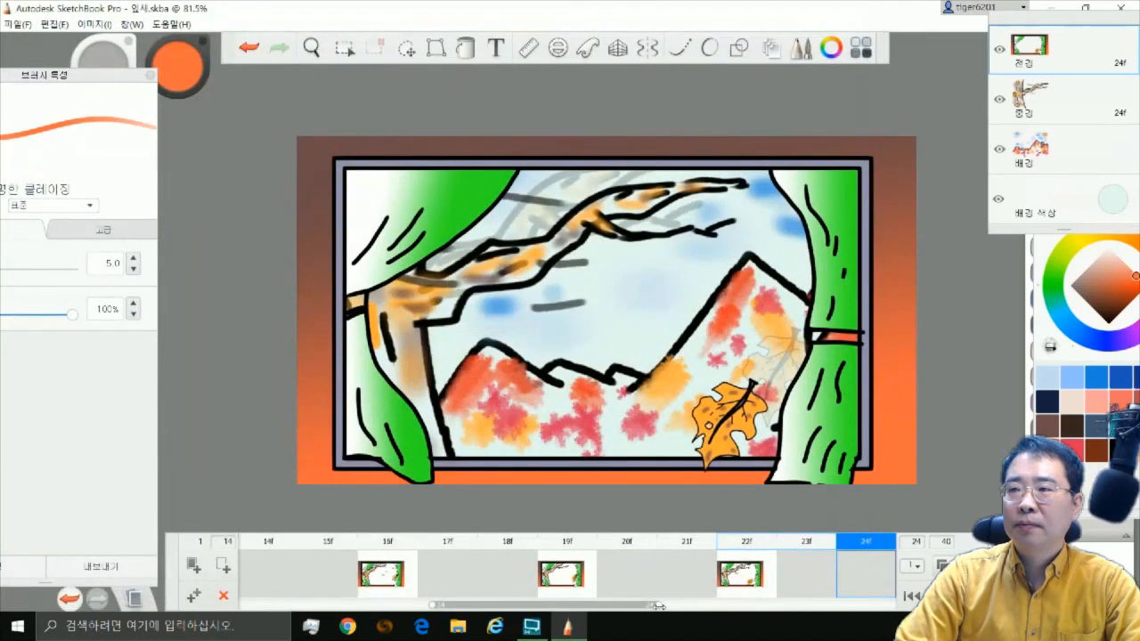